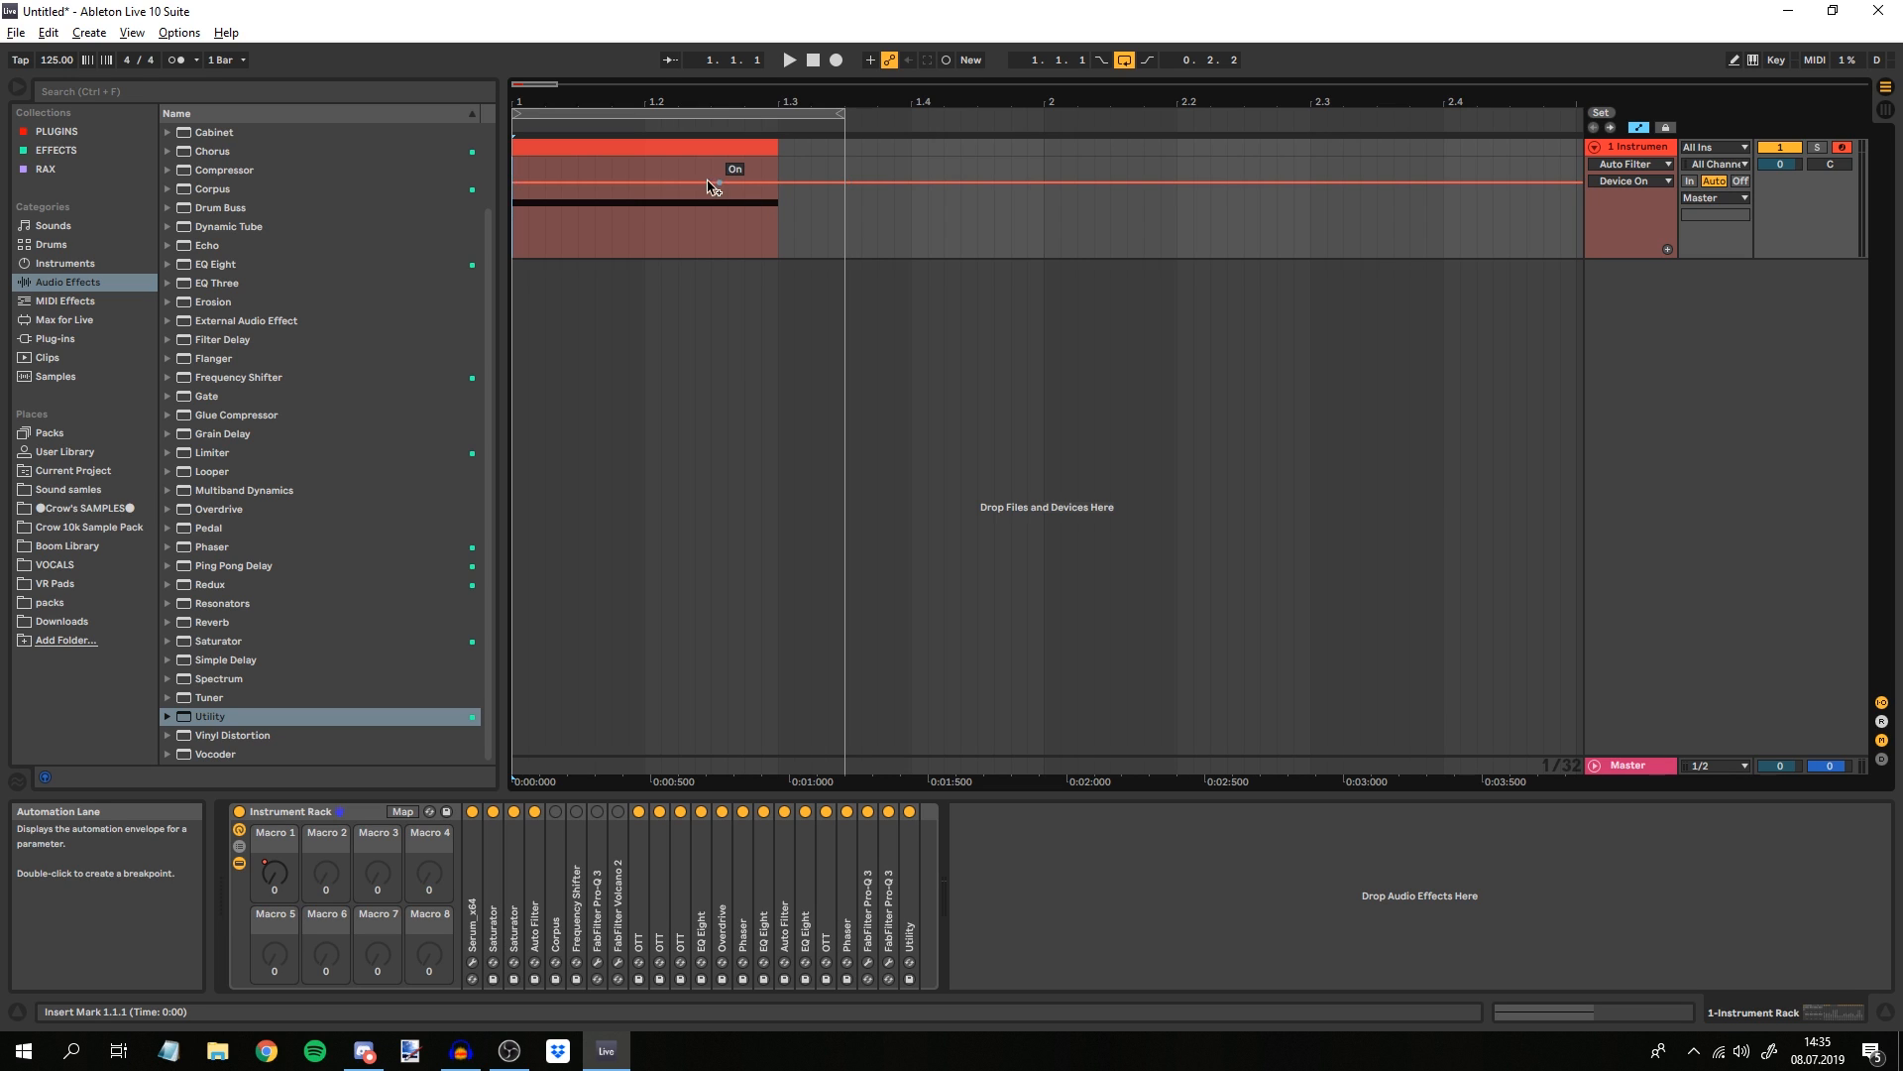
Play the MIDI clip from its start to audition the rack with Auto Filter active.
left_click(667, 151)
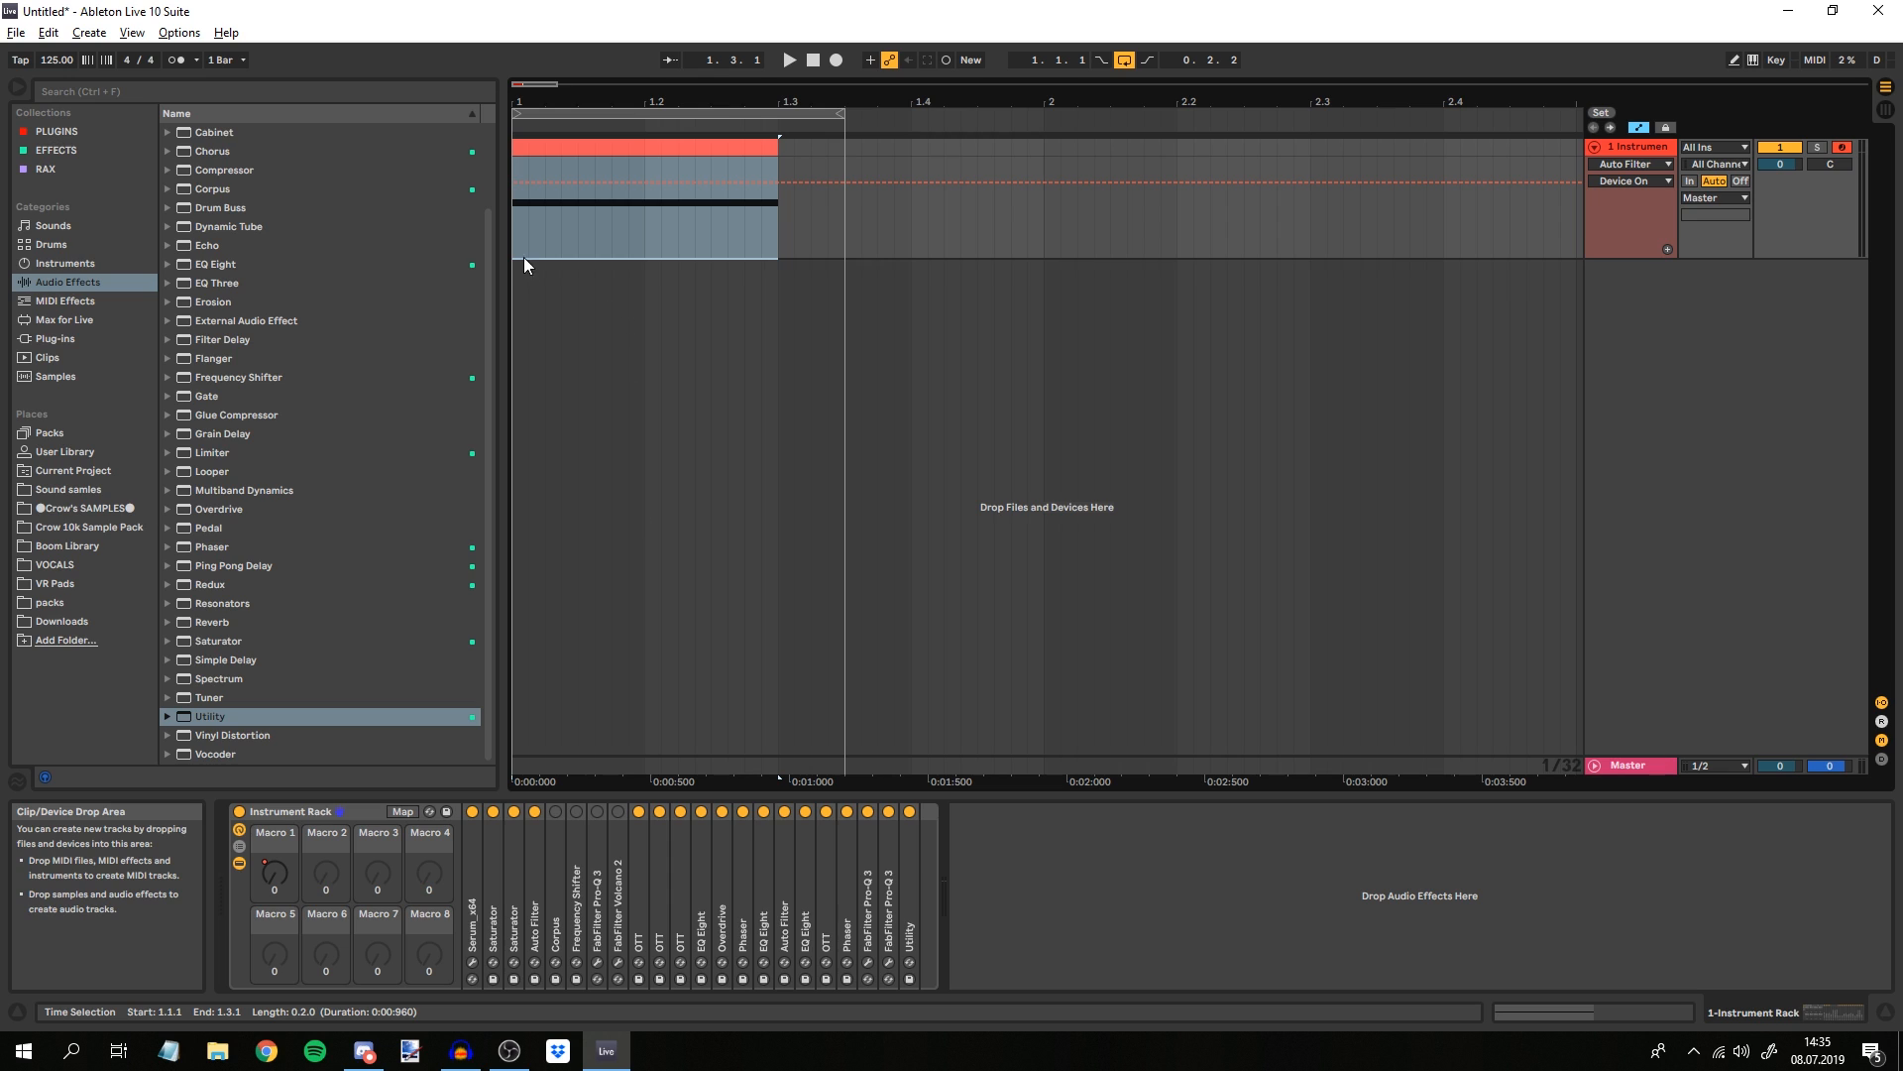
left_click(513, 234)
key("space")
key("space")
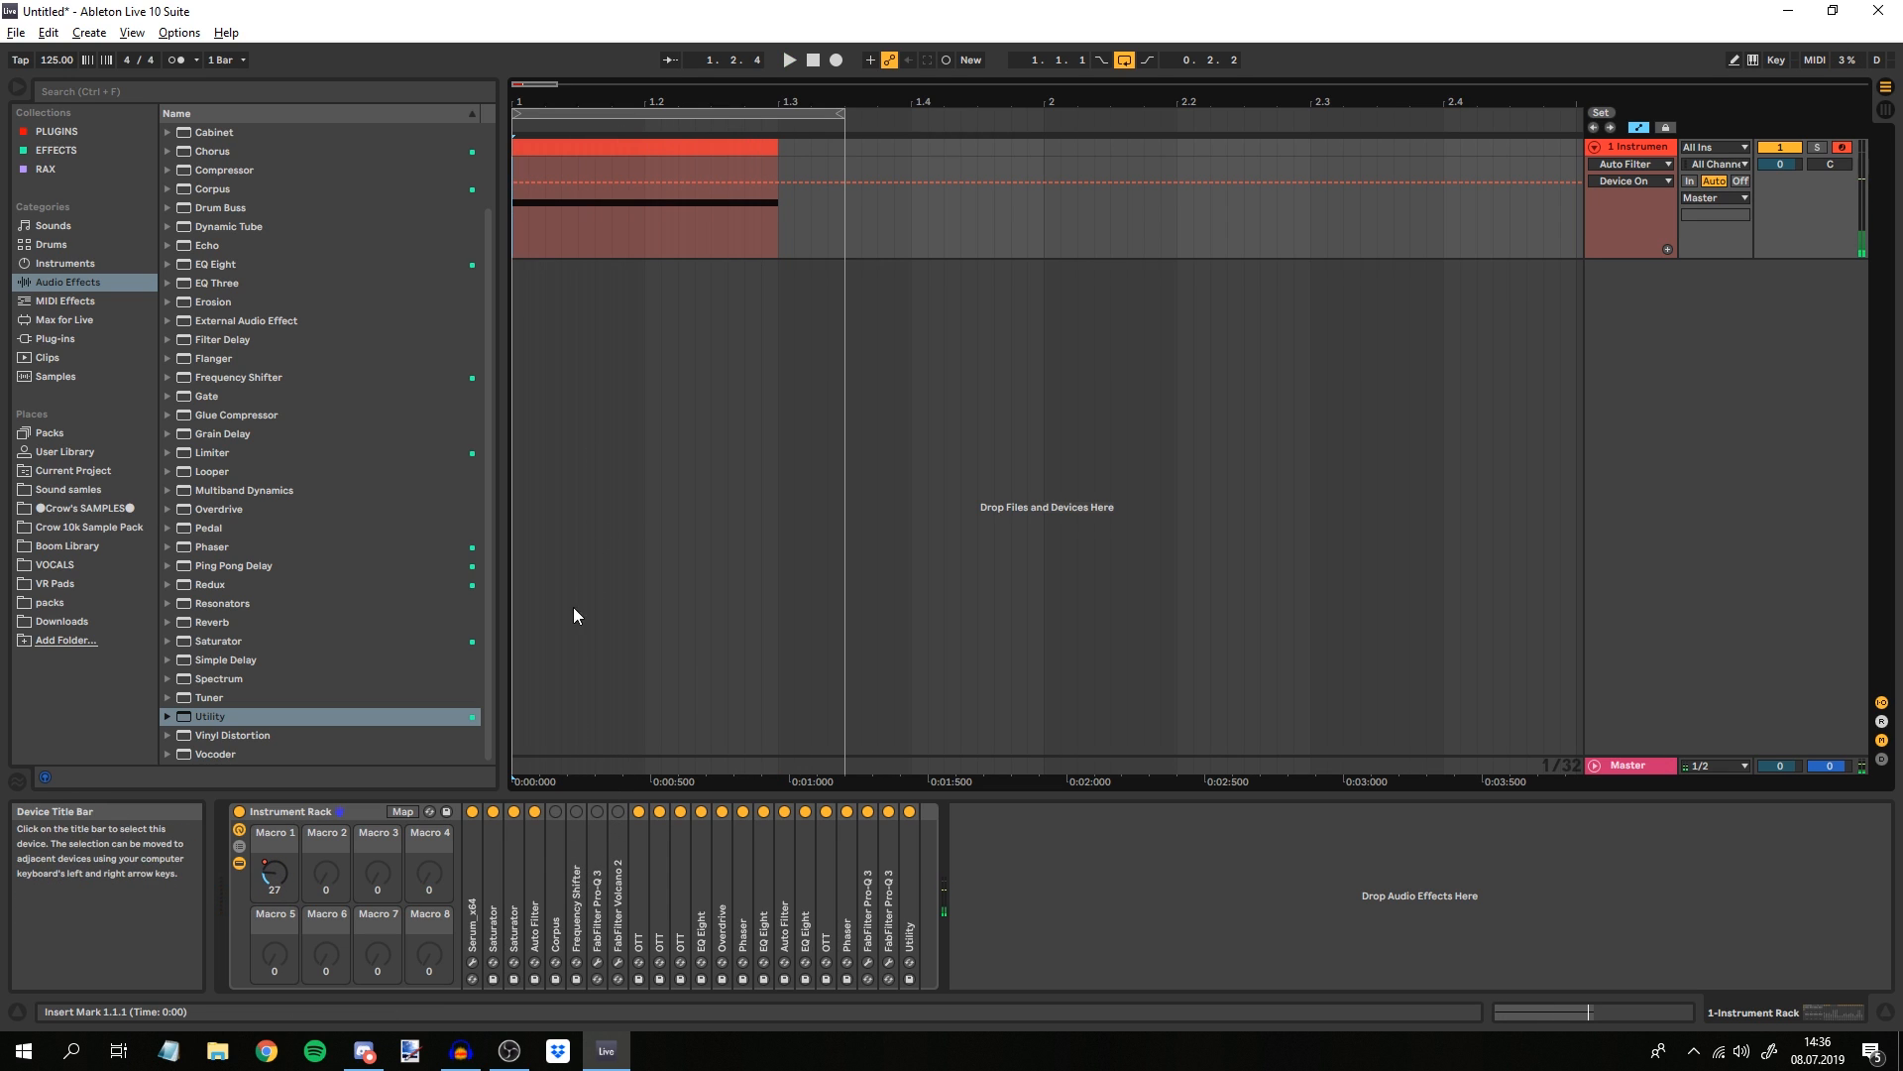
left_click(530, 234)
left_click(518, 232)
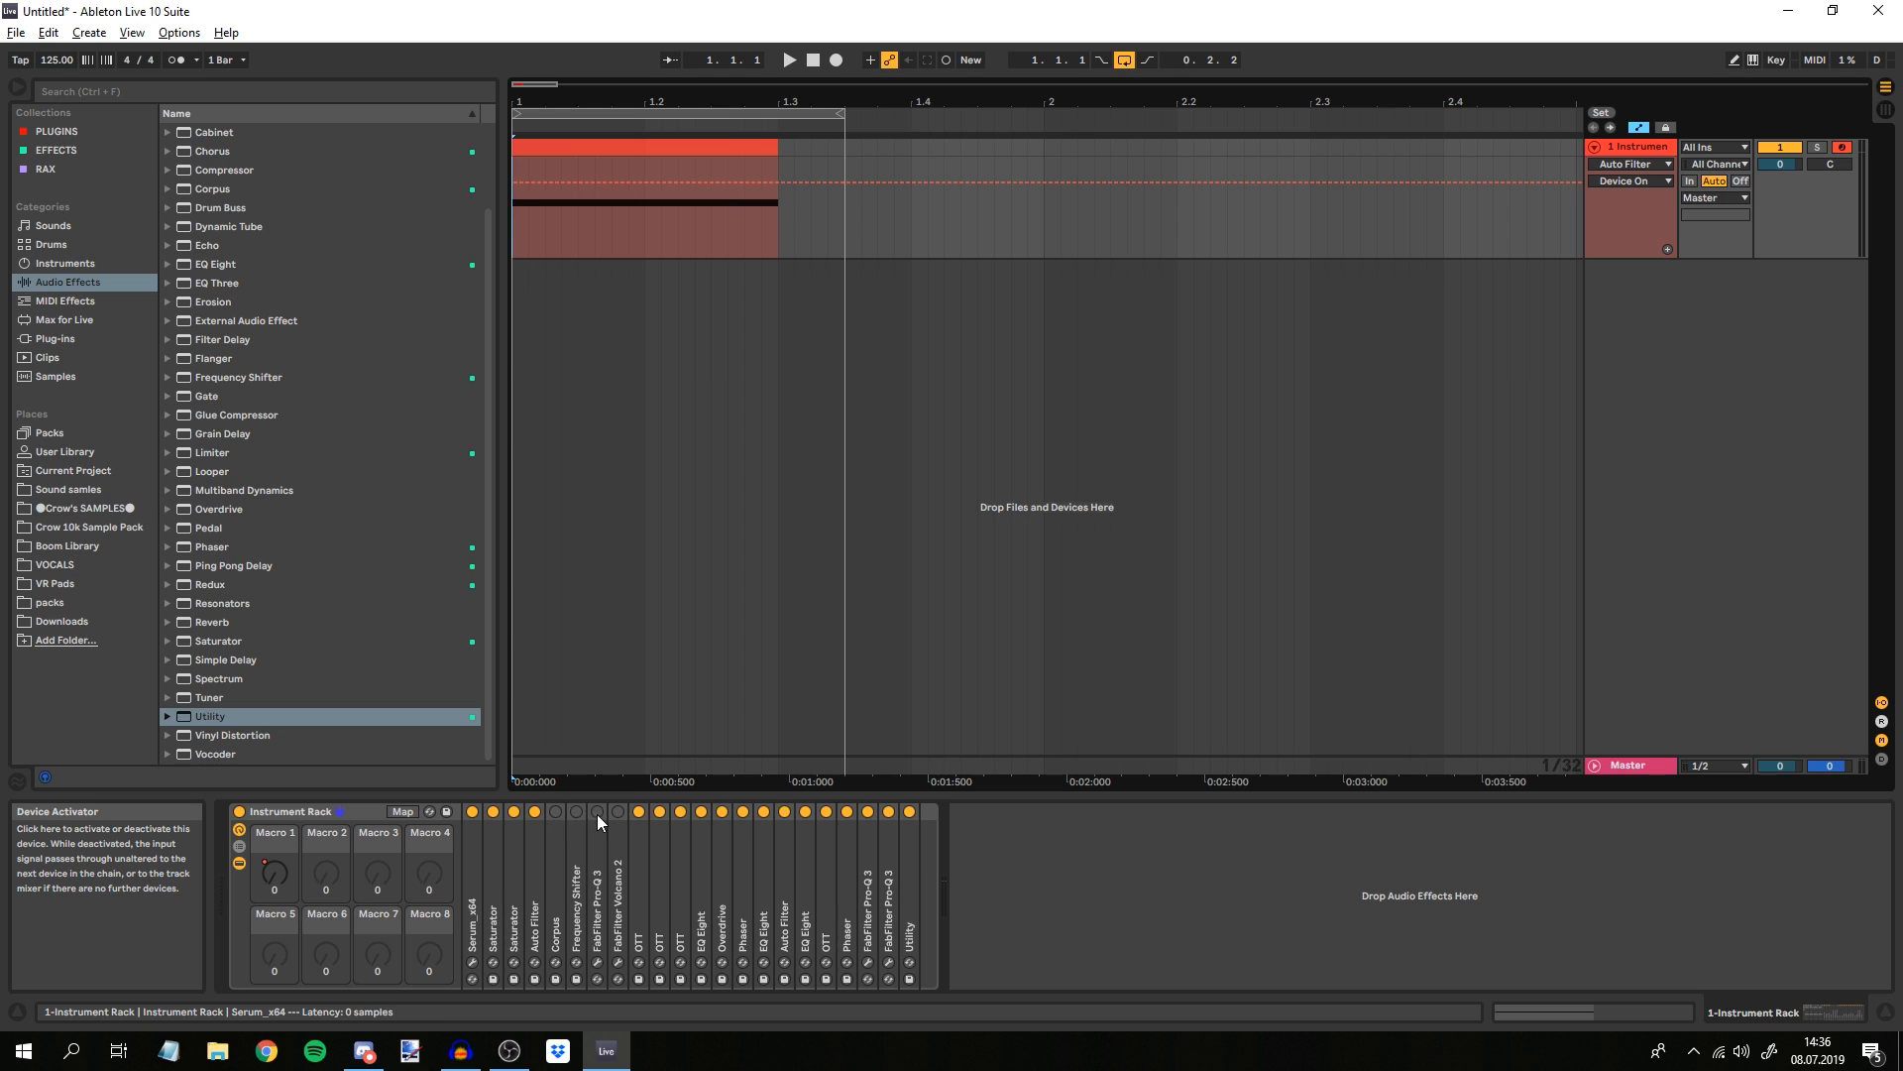
Audition the clip with Corpus active and with the Frequency Shifter active in the rack.
left_click(555, 812)
key("space")
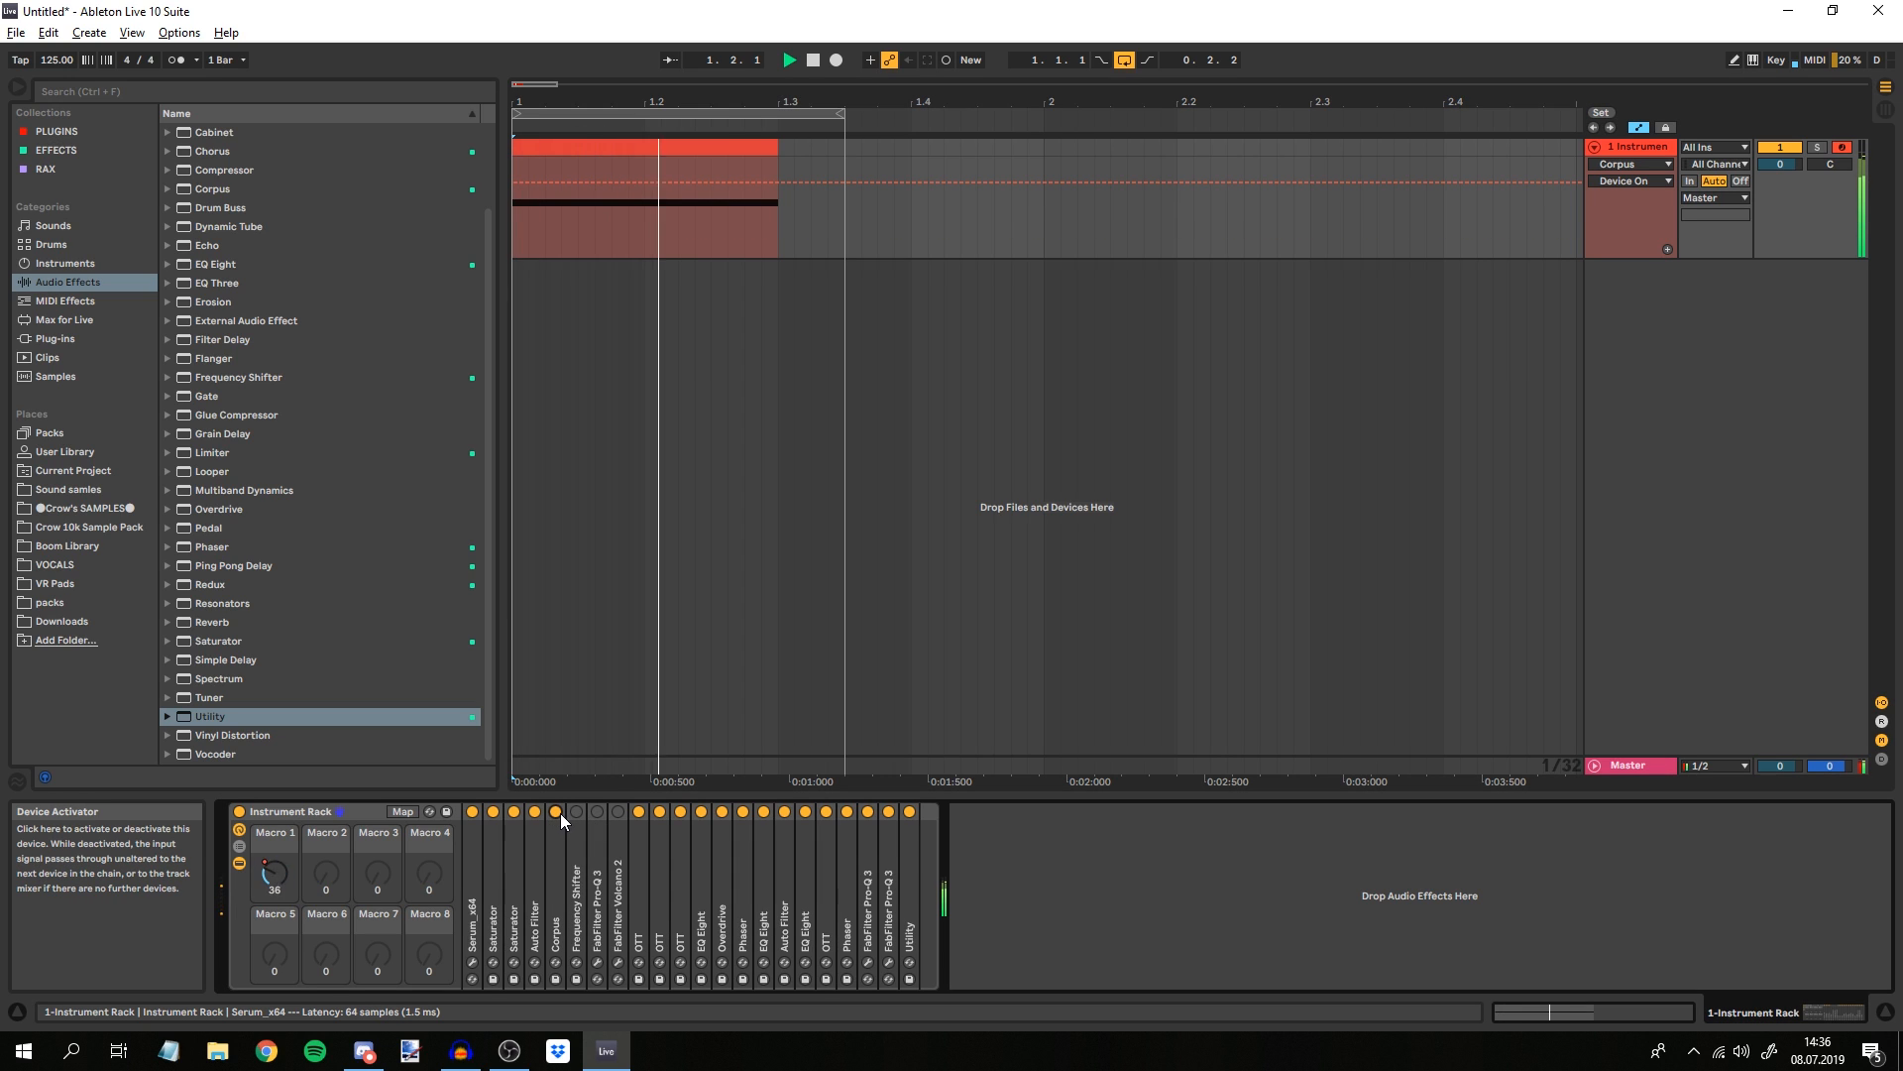
left_click(573, 812)
key("space")
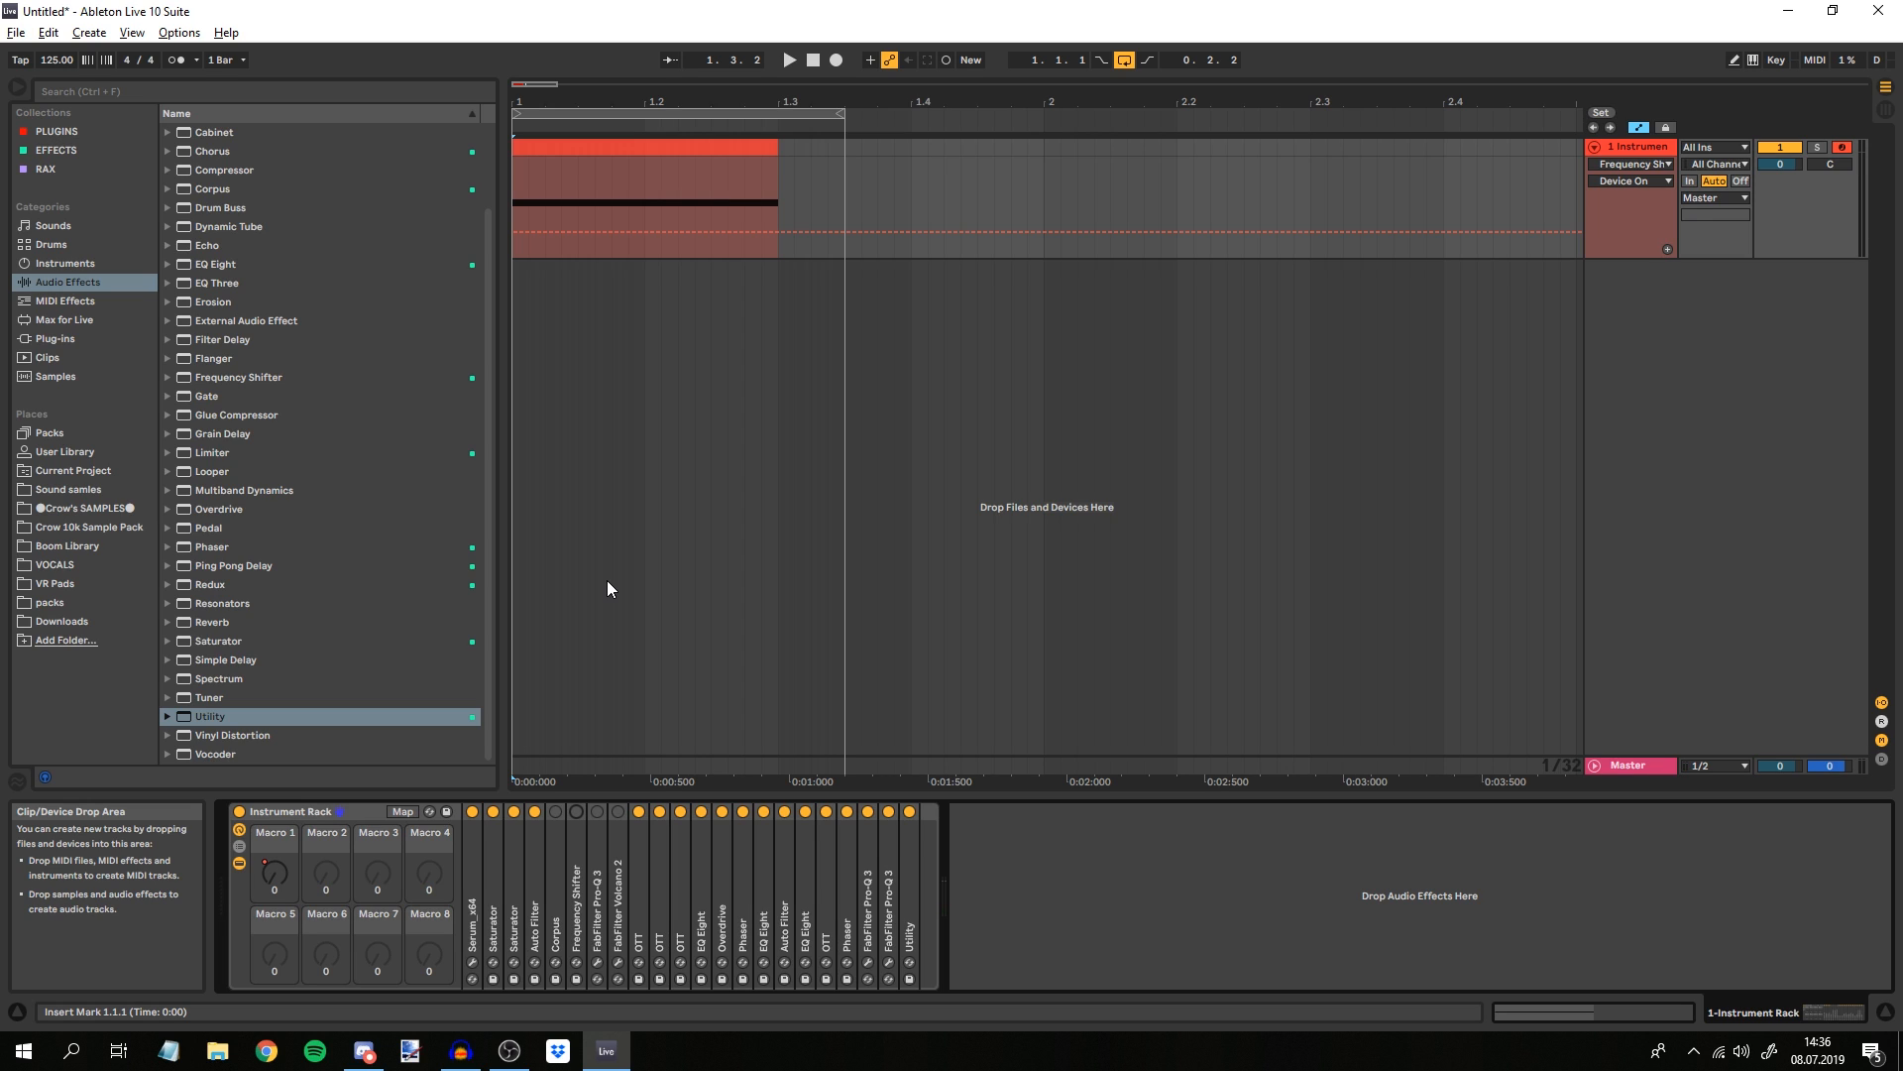
Replace the rack's Frequency Shifter with a fresh default one placed between Auto Filter and Corpus.
left_click(574, 878)
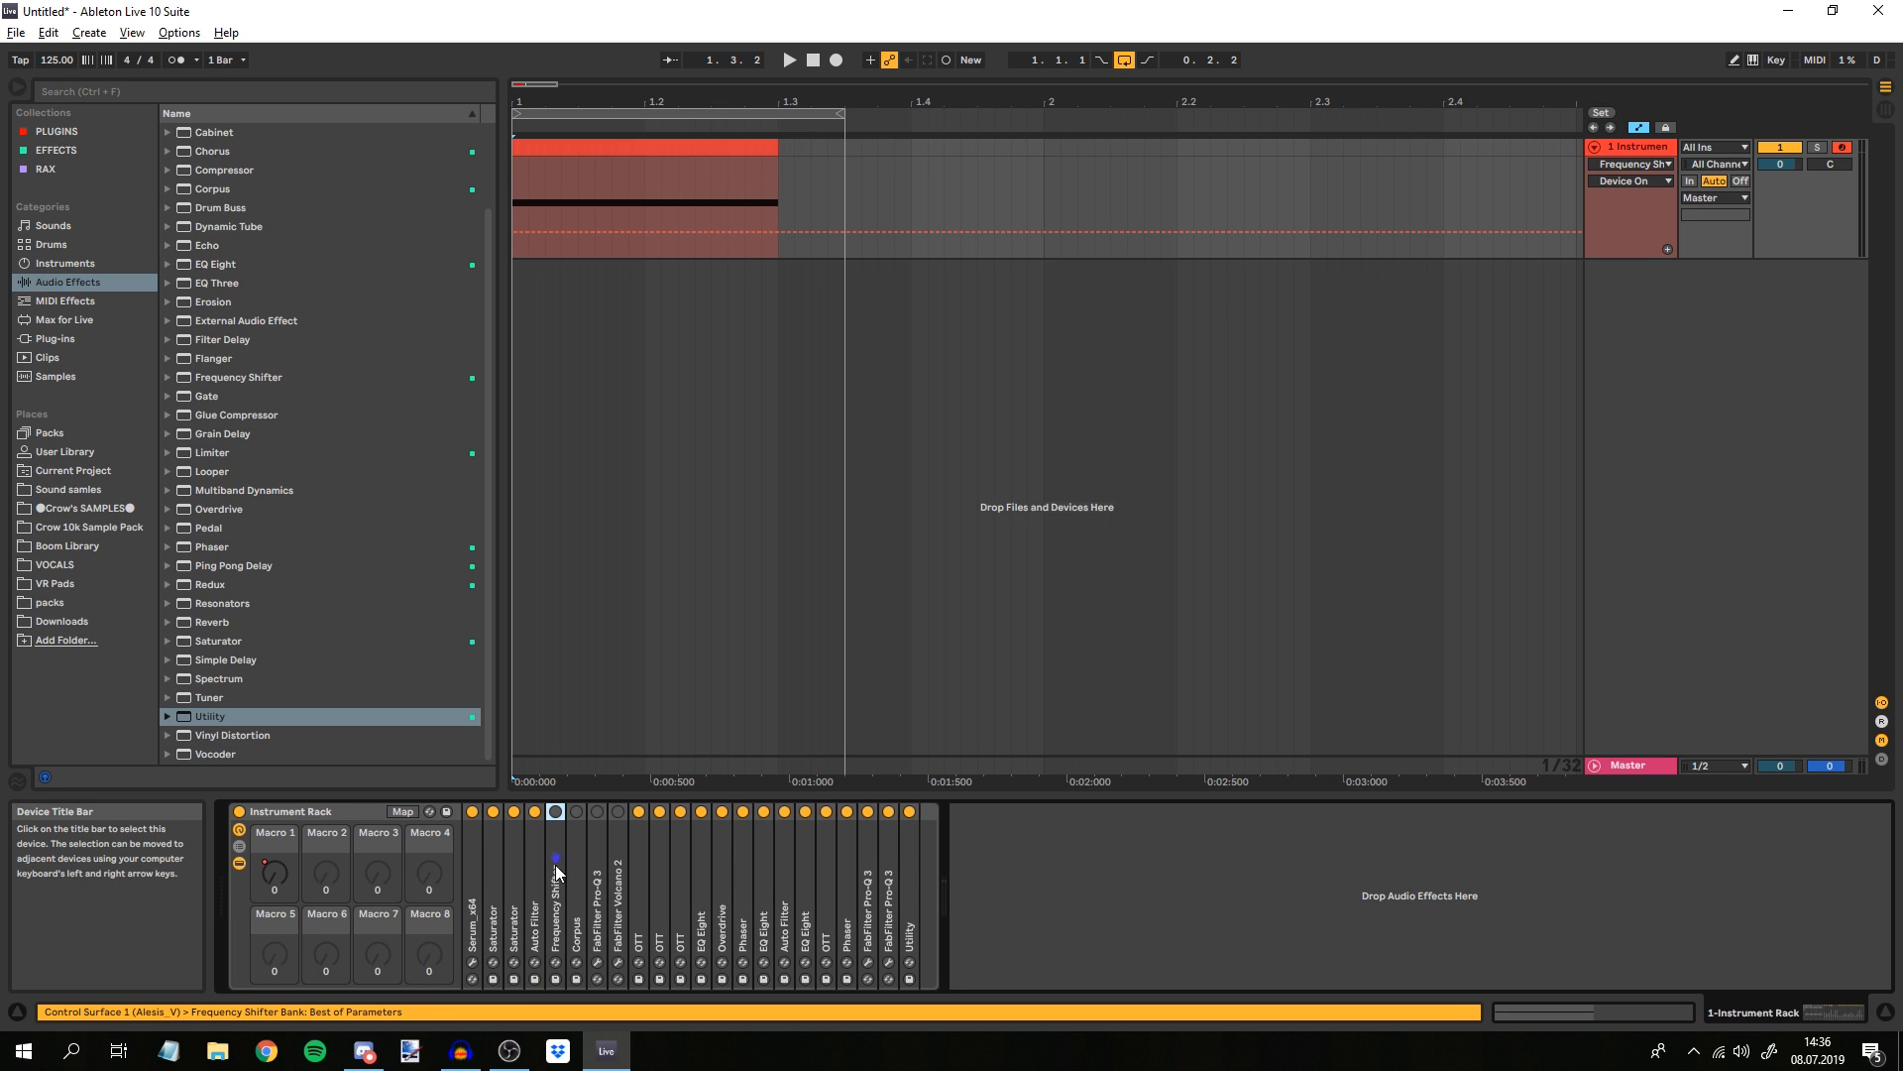
double_click(574, 877)
key("Delete")
left_click_drag(238, 377, 547, 932)
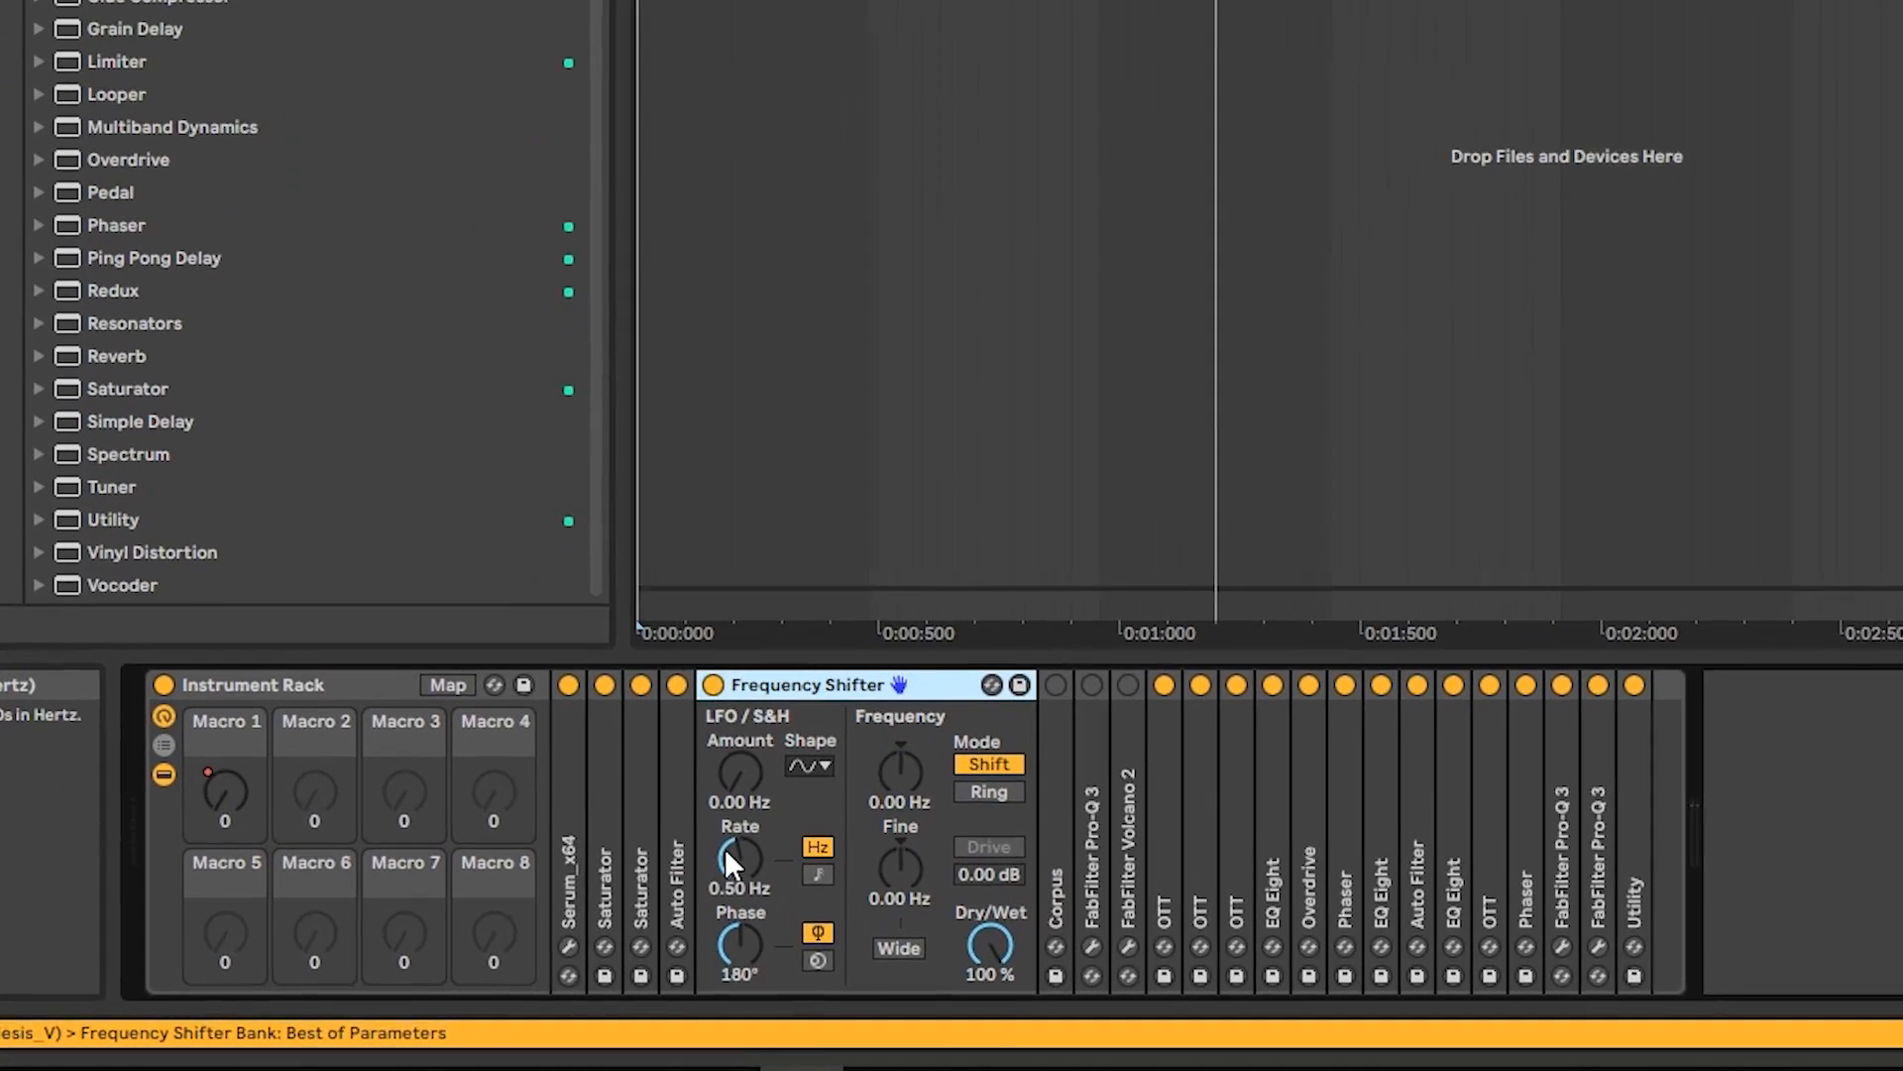
left_click(742, 663)
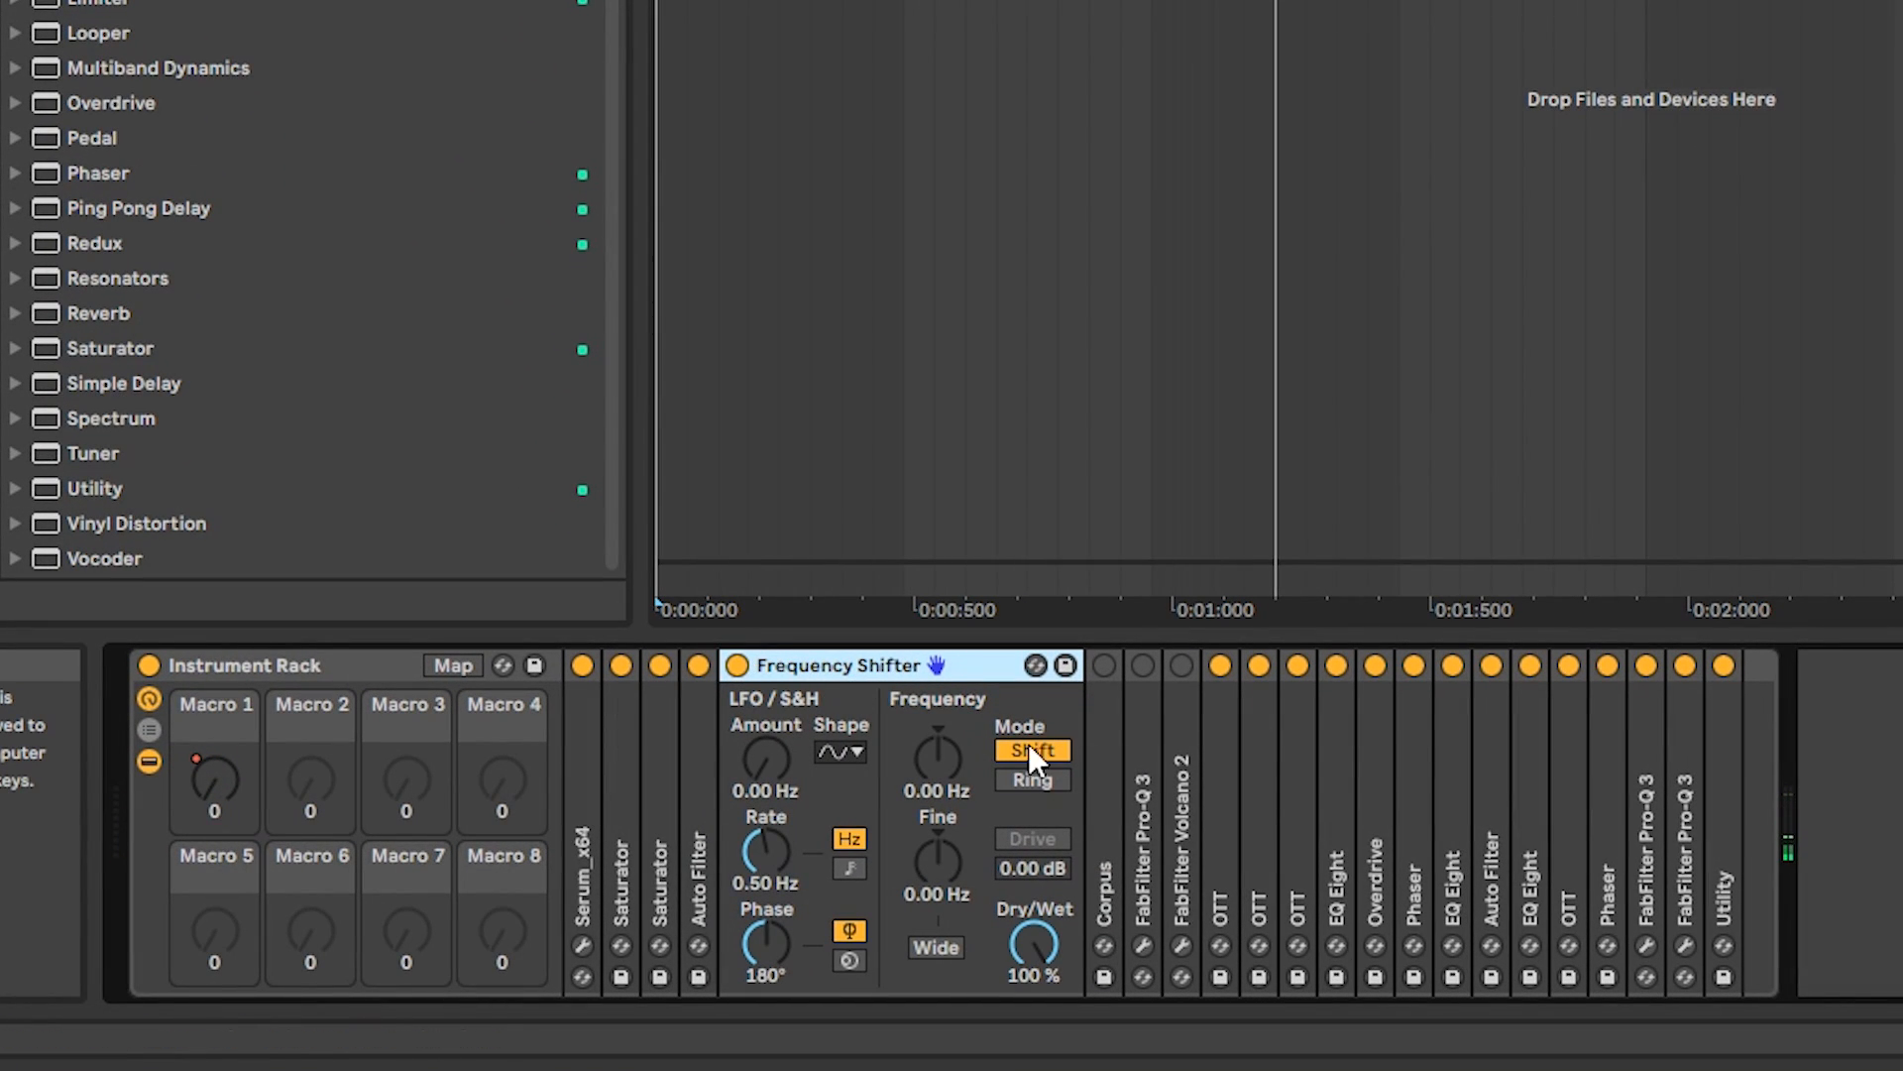
Examine the settings of the Auto Filter before the Frequency Shifter and of the first OTT after it, folding each device again.
left_click(694, 788)
left_click(813, 669)
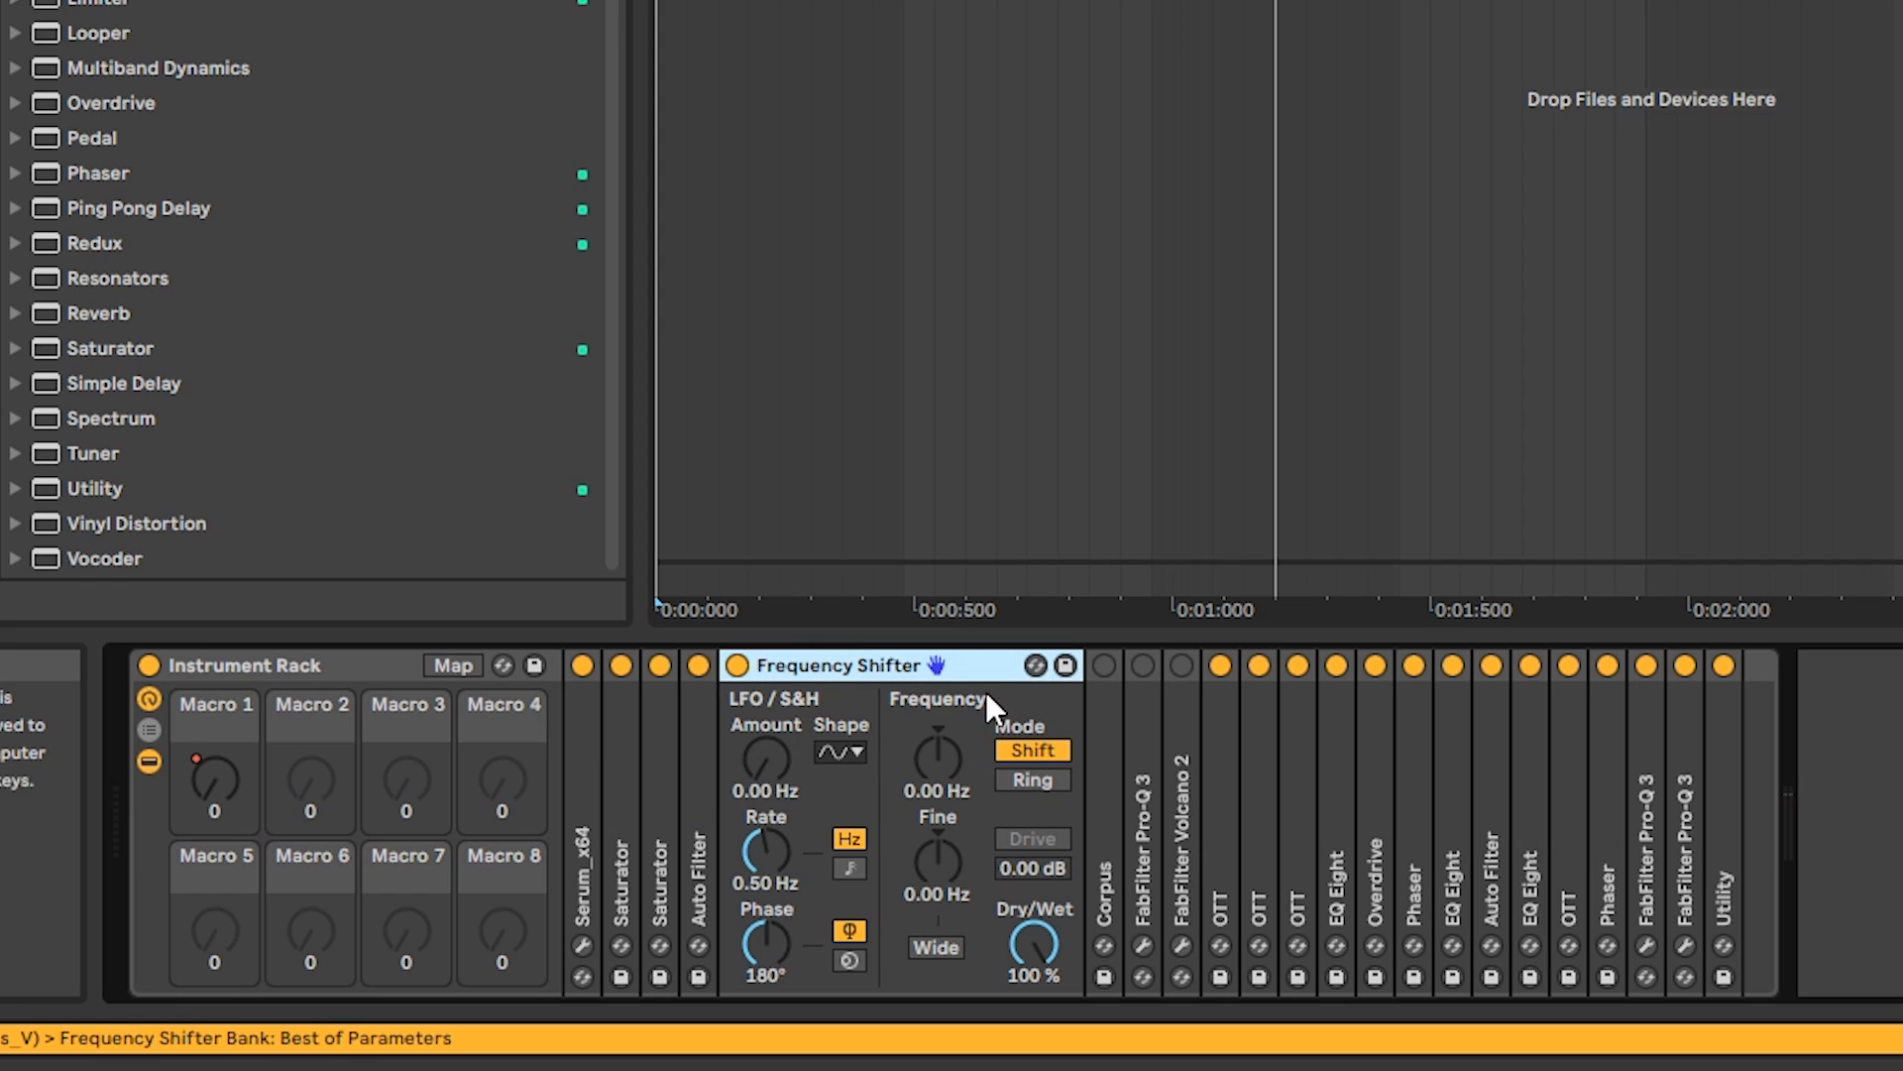
double_click(694, 762)
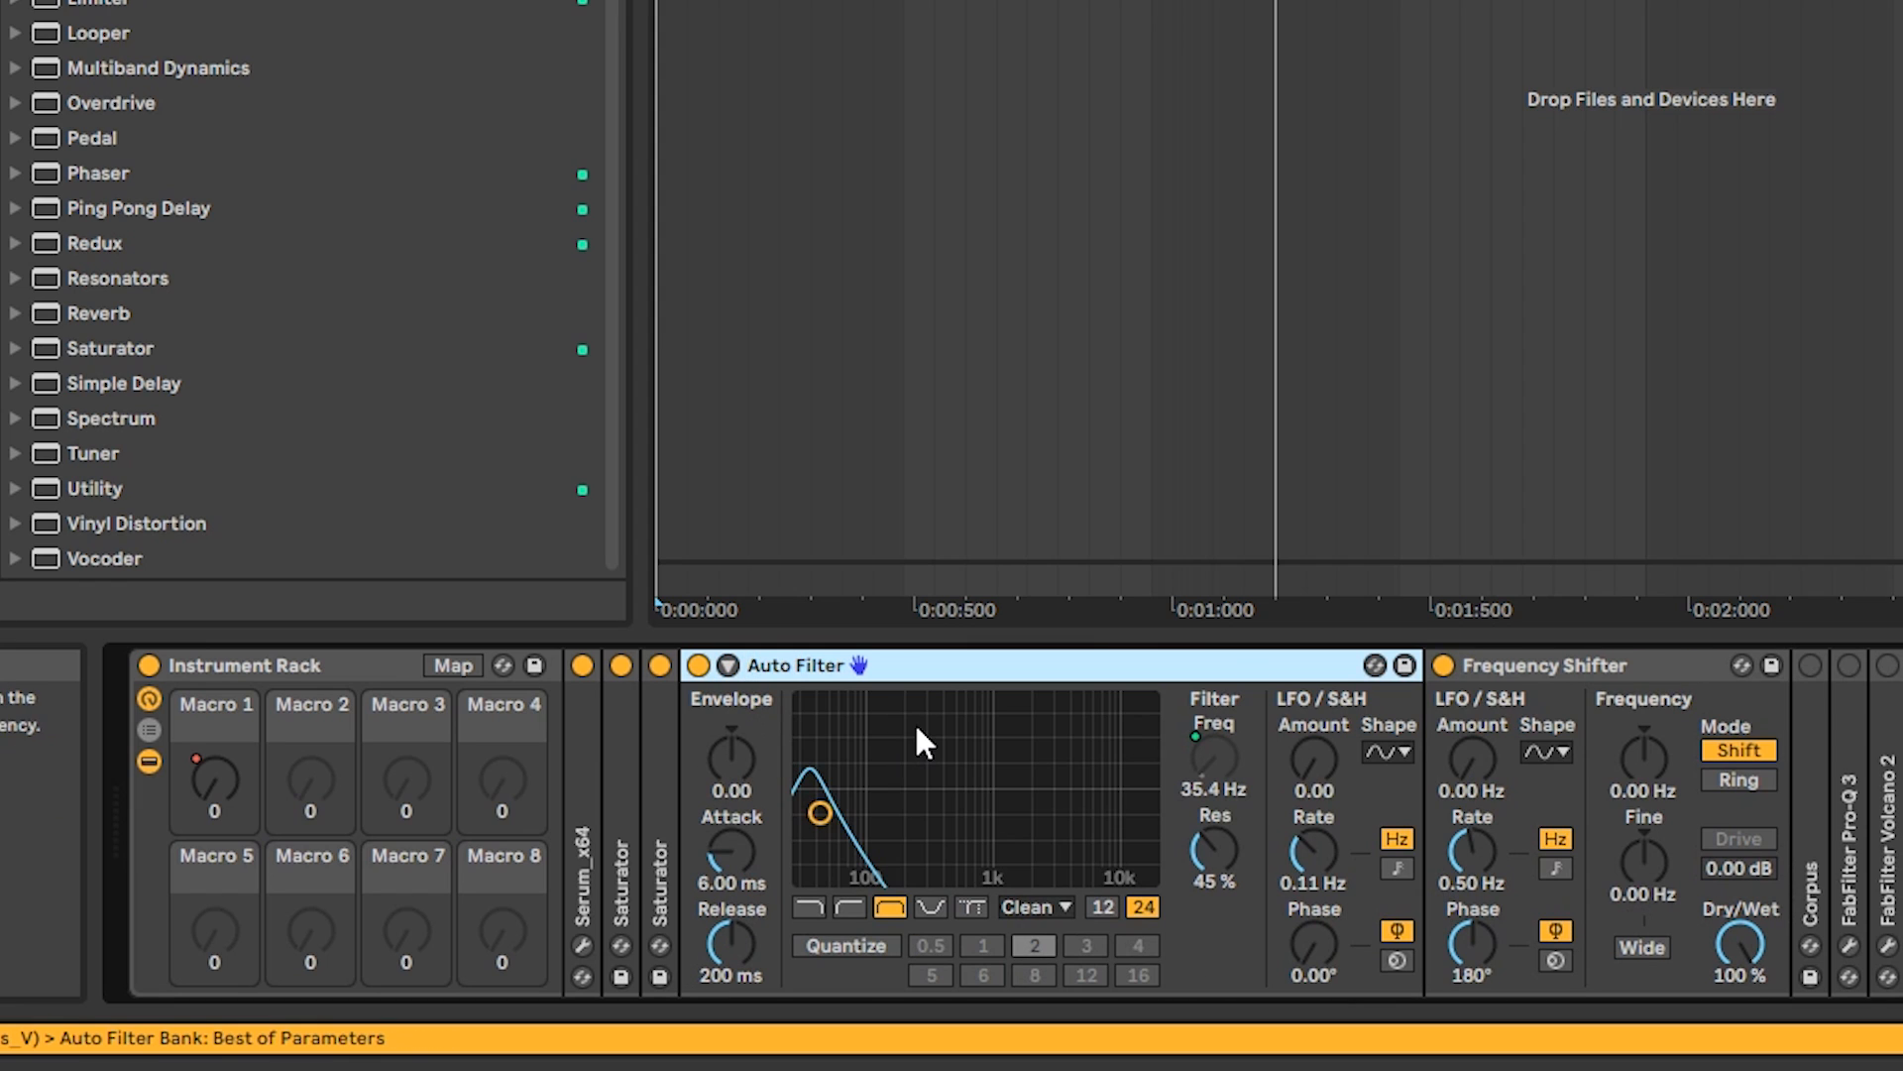
double_click(903, 667)
left_click(1220, 773)
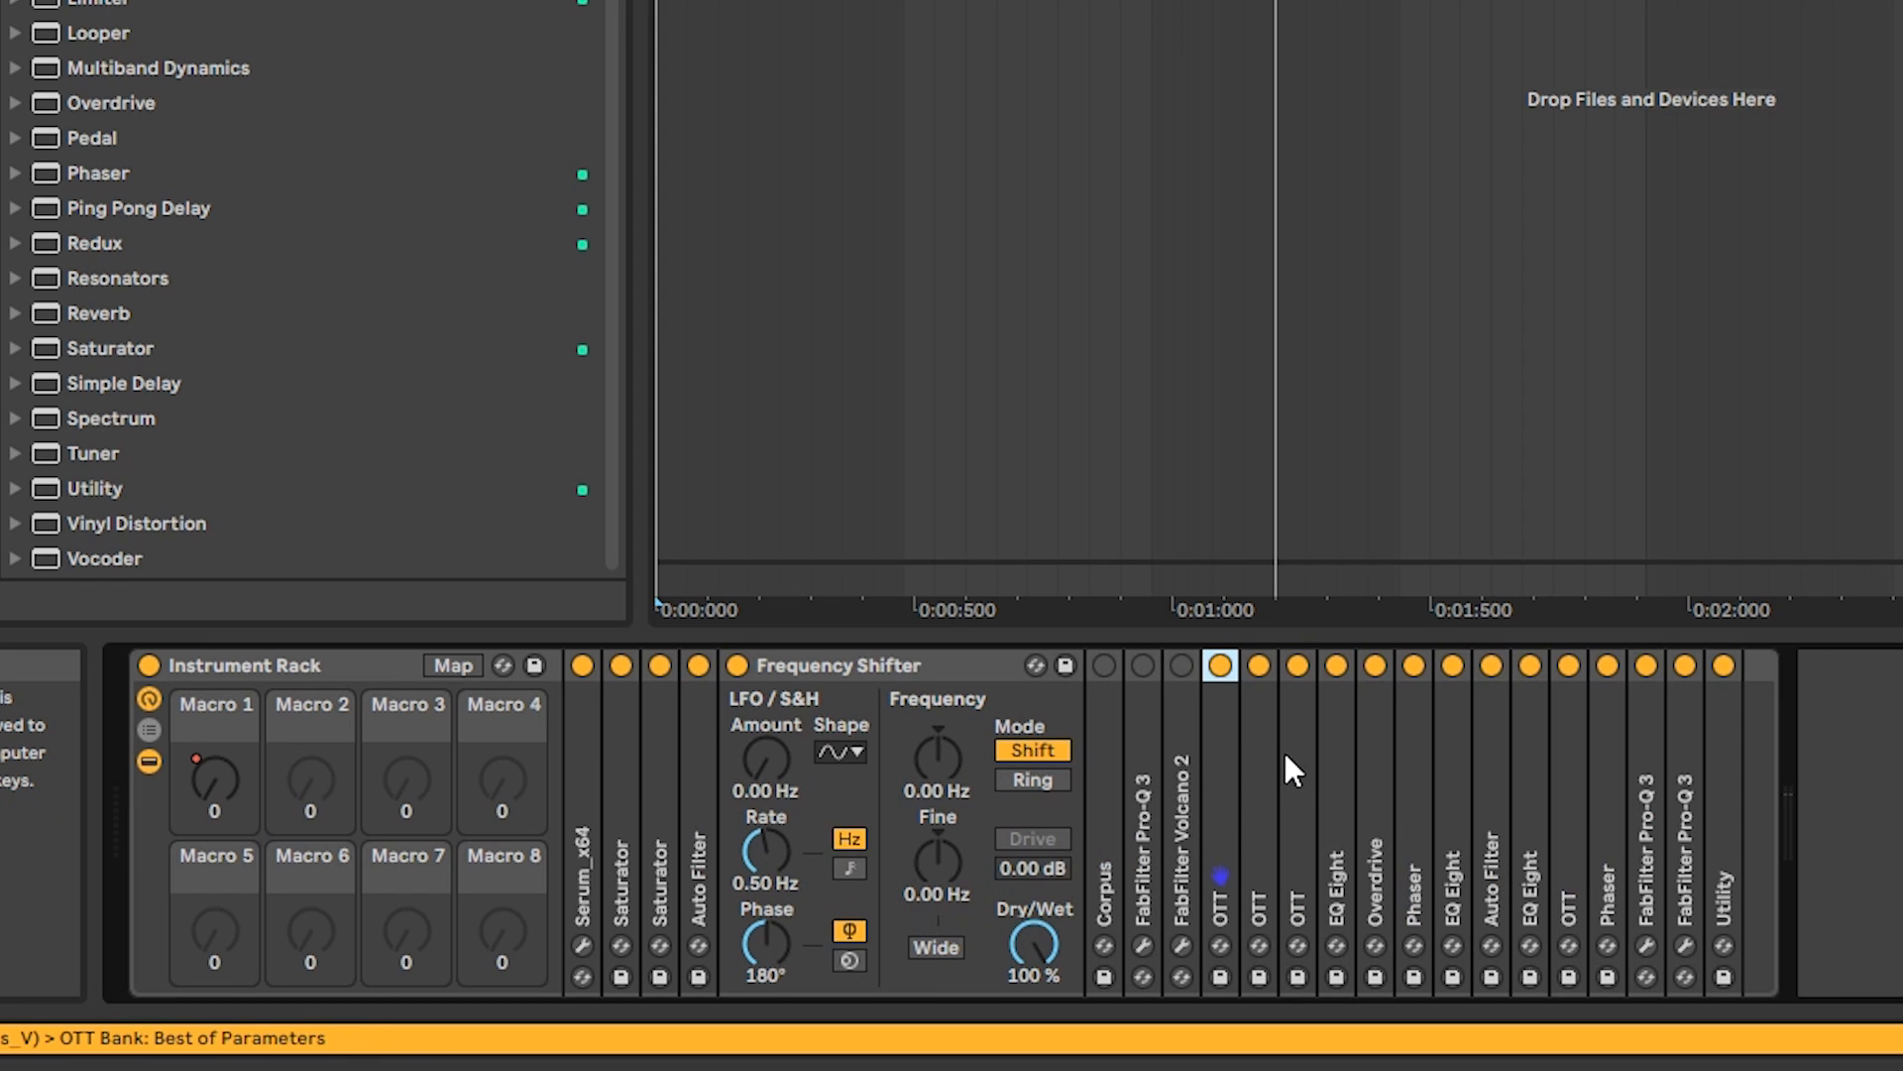
left_click(892, 676)
double_click(706, 770)
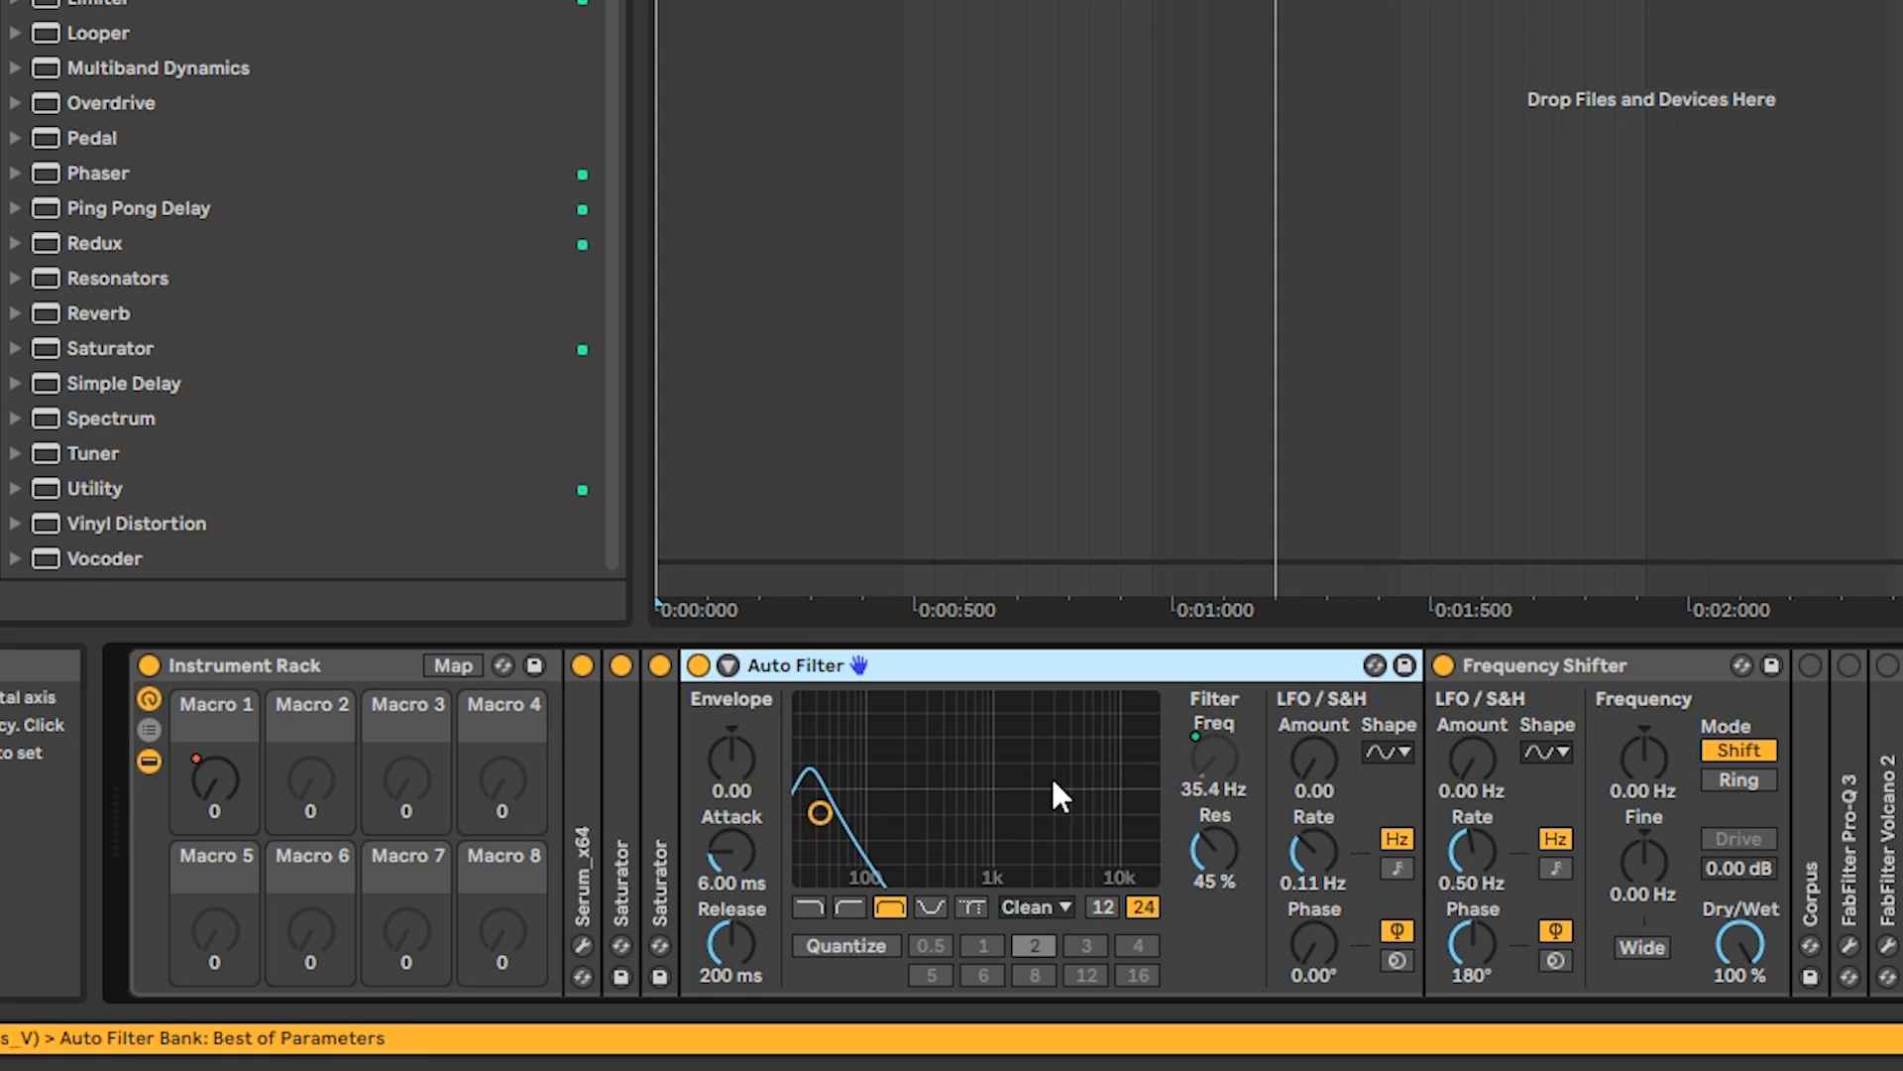
double_click(892, 668)
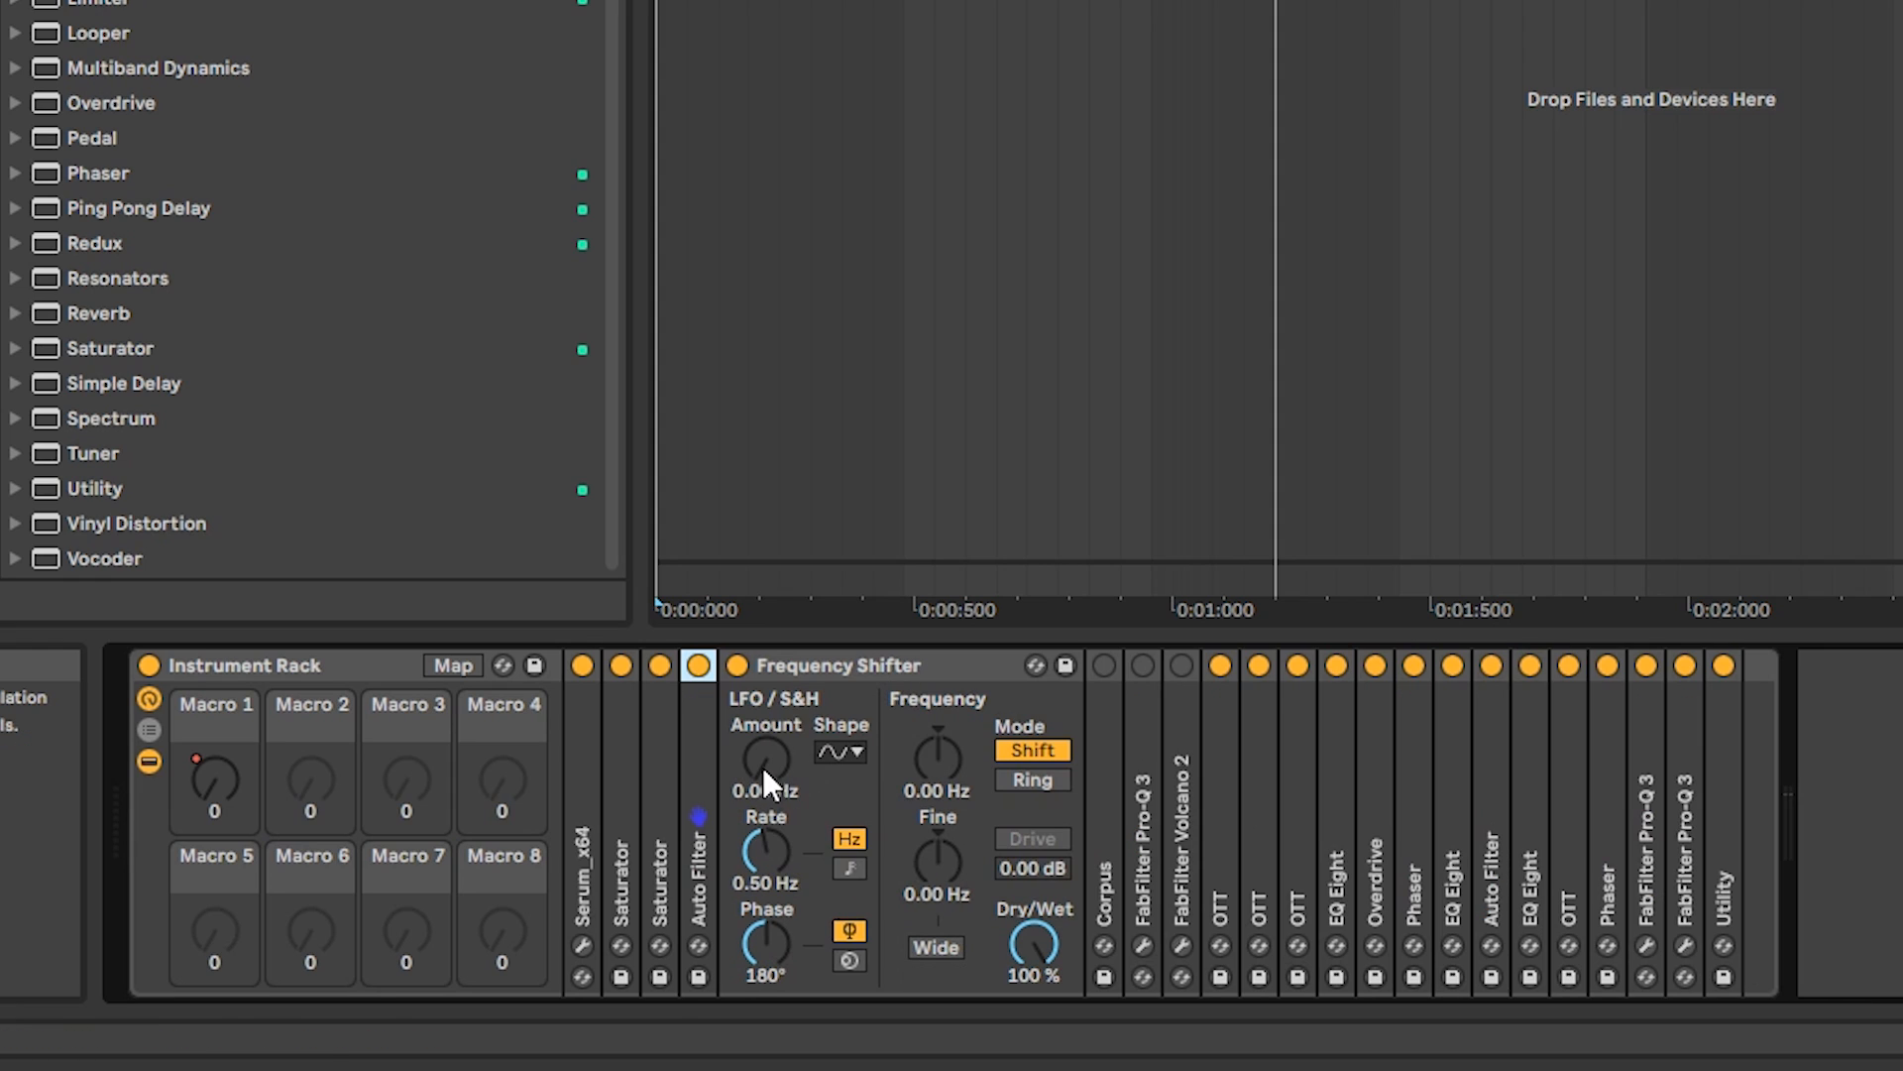
left_click(1194, 775)
left_click(1225, 765)
double_click(1225, 764)
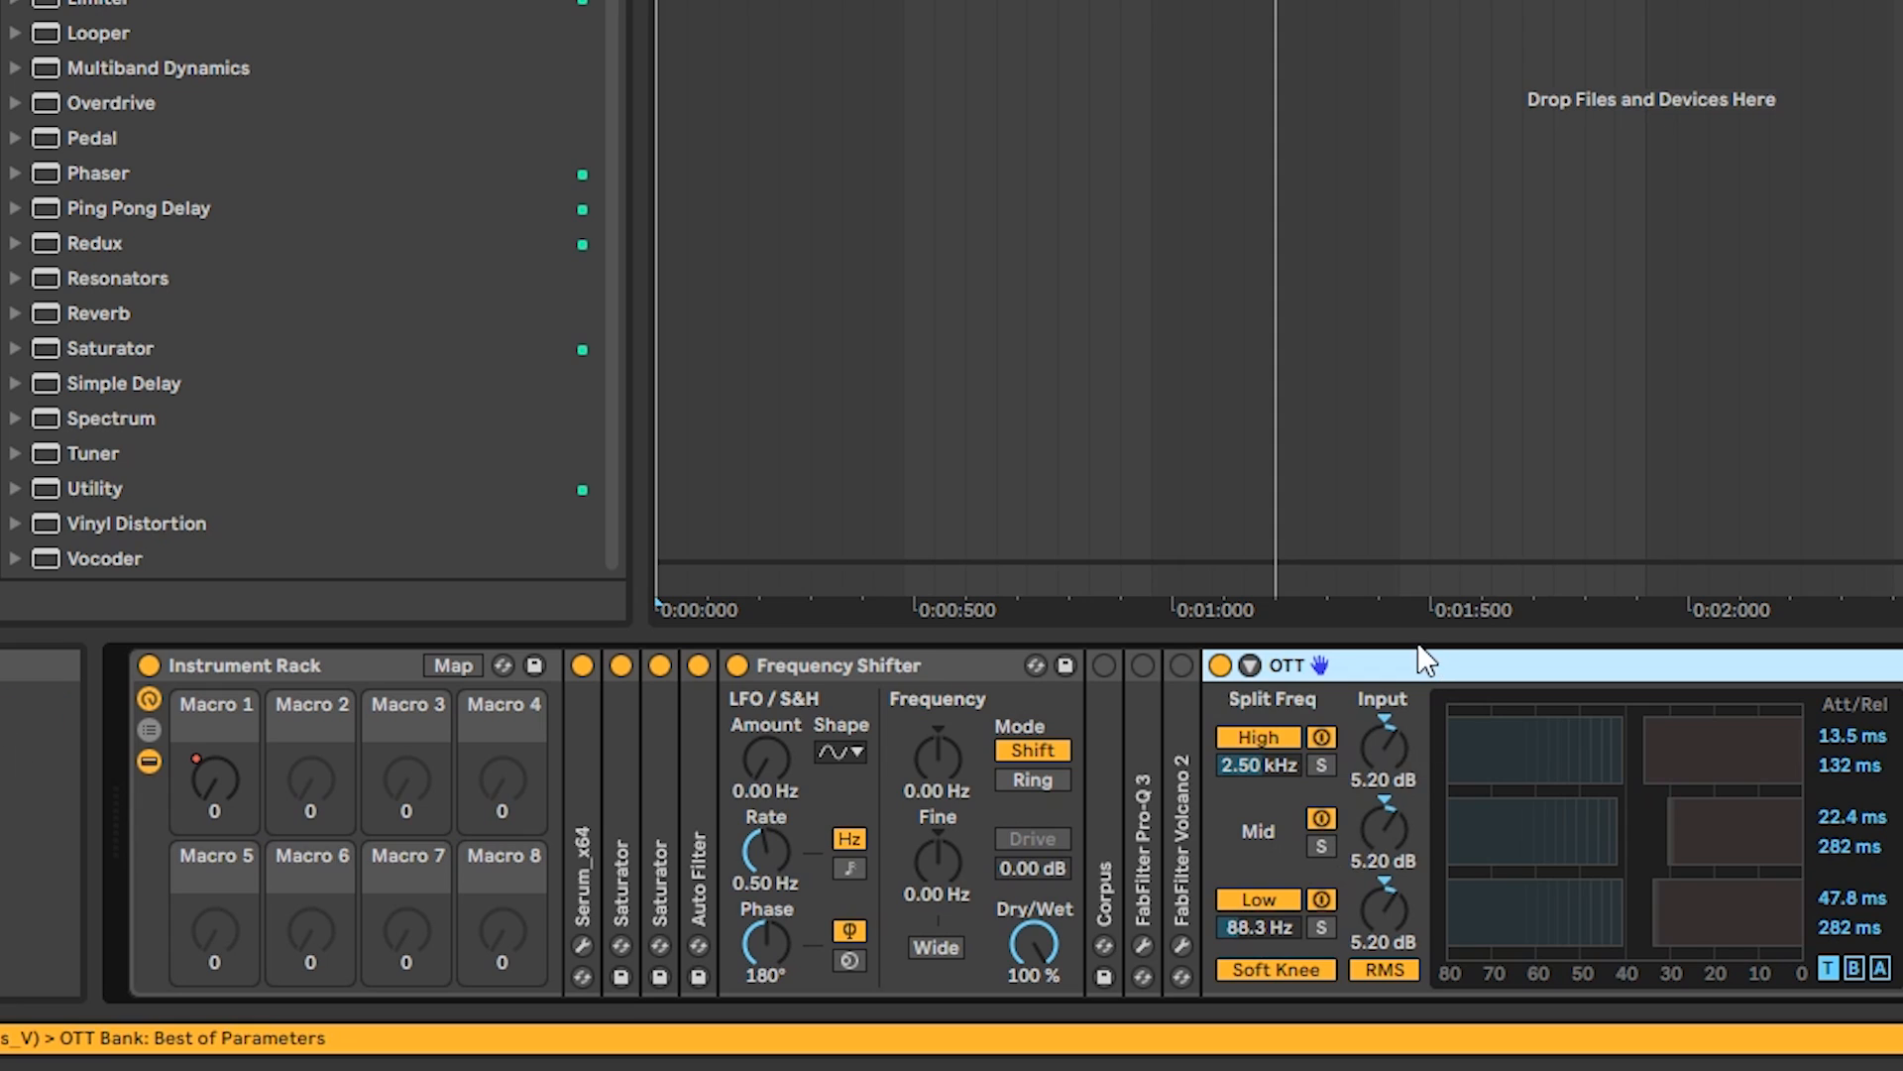
double_click(1427, 670)
left_click(890, 672)
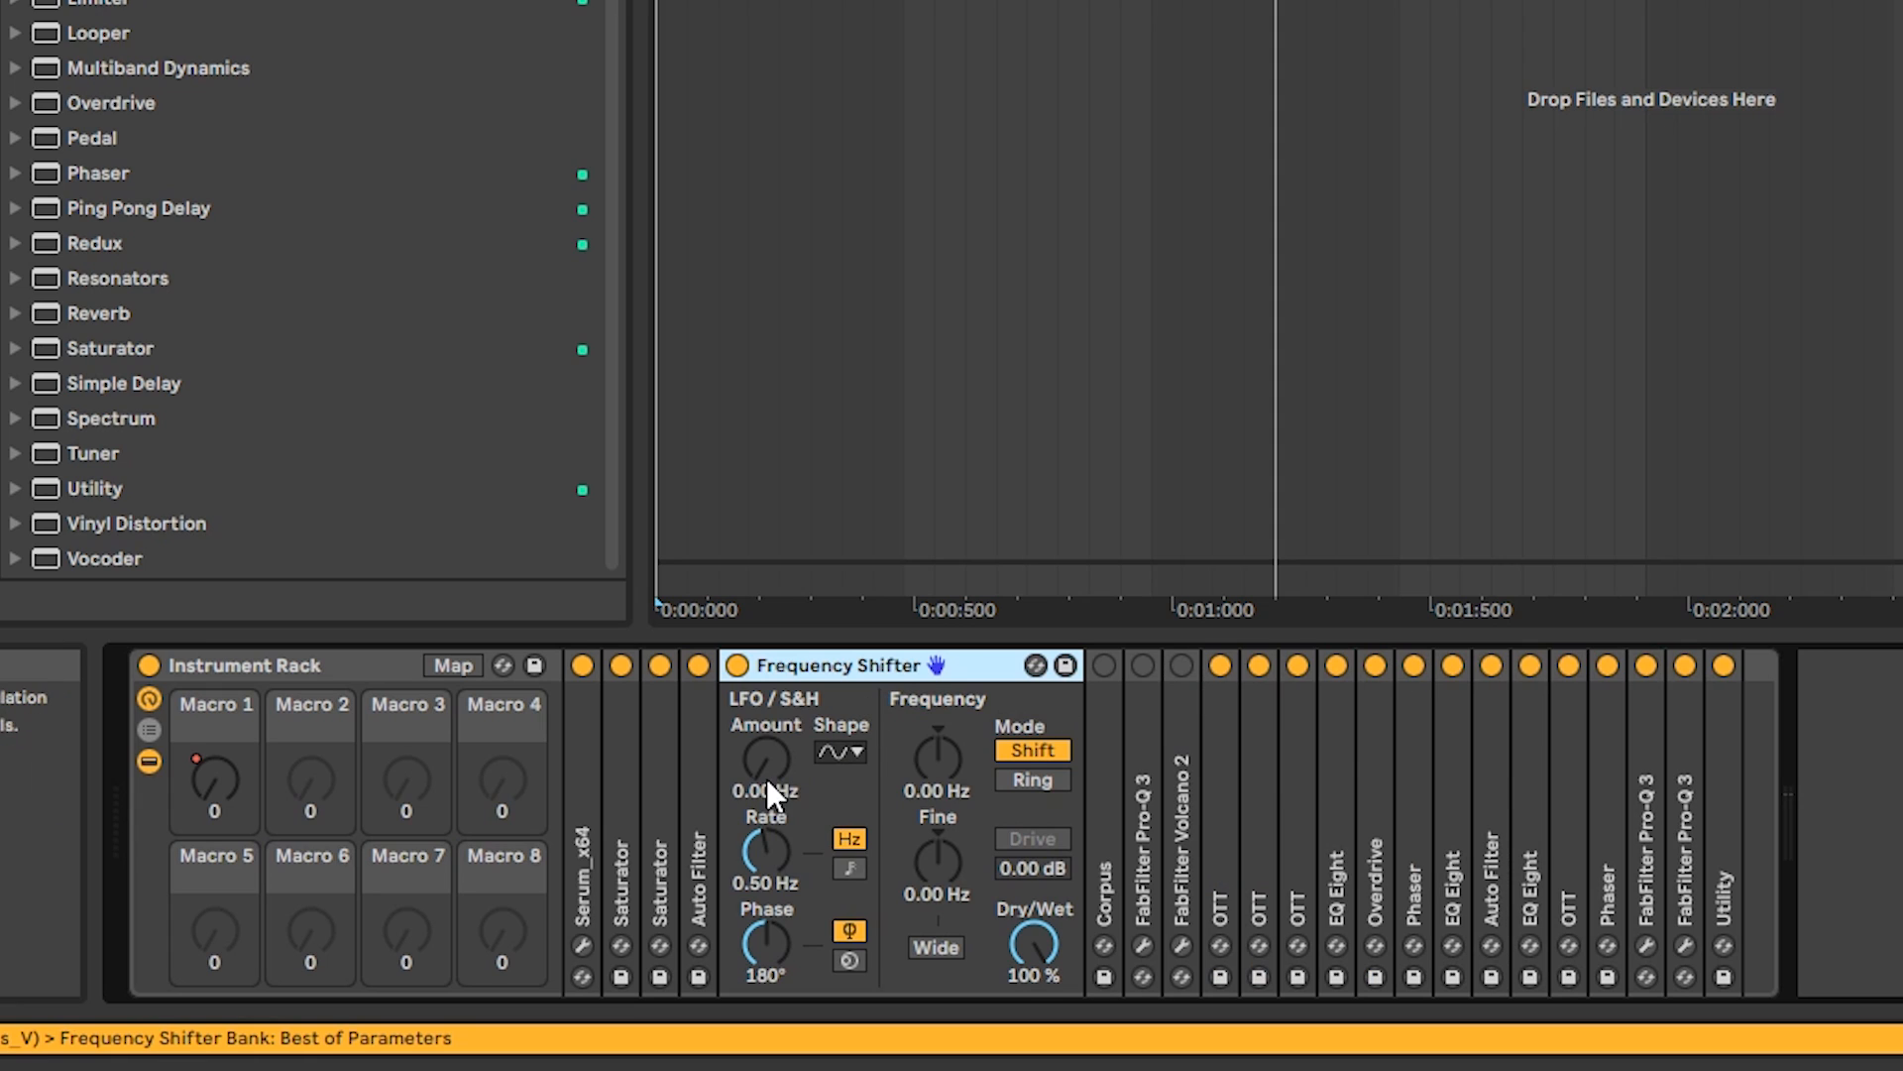
Set the Frequency Shifter's LFO Amount to about 134 Hz and its Dry/Wet to 2.30 %, auditioning the clip.
left_click_drag(1033, 942, 1033, 898)
left_click_drag(793, 781, 793, 724)
key("space")
key("space")
left_click_drag(1036, 952, 1036, 1009)
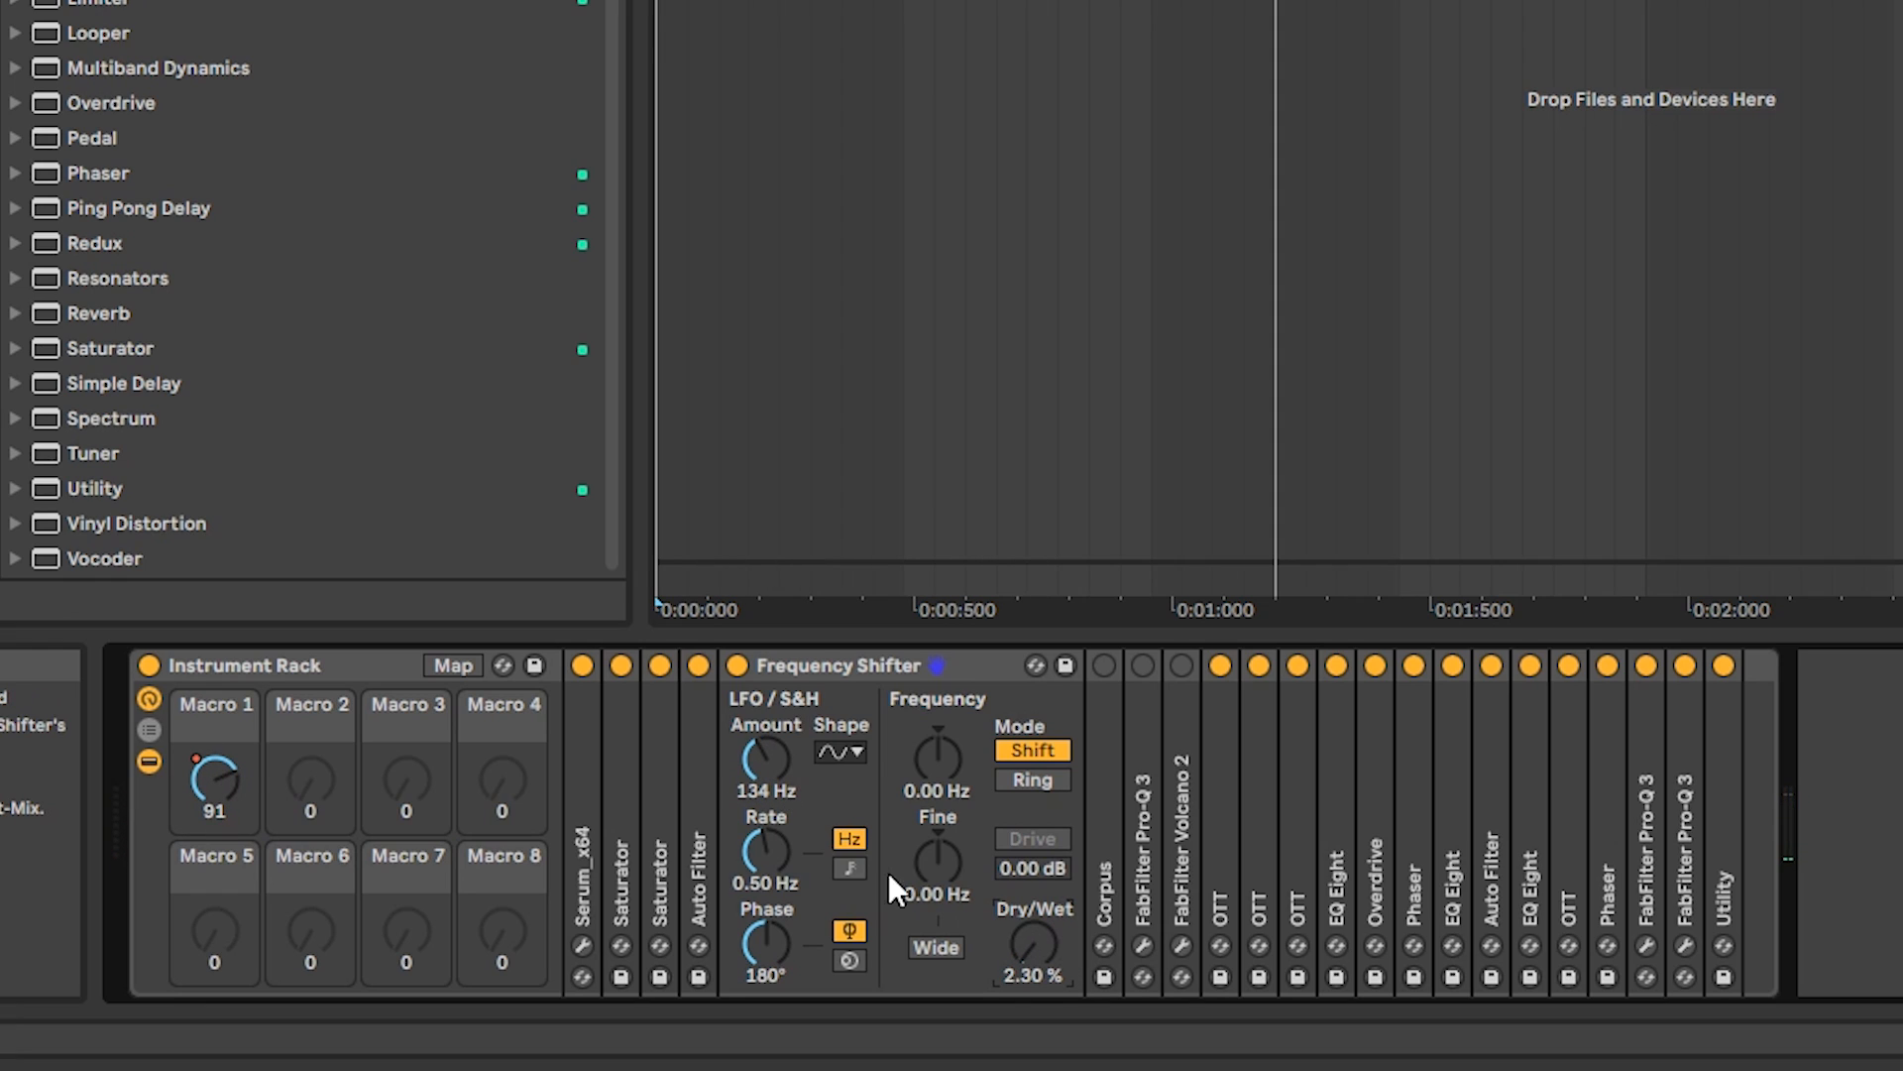
Lower the Frequency Shifter's LFO Amount to 40.9 Hz and Rate to 0.01 Hz during playback.
mouse_move(767, 758)
left_mouse_down()
mouse_move(767, 727)
mouse_move(766, 758)
left_mouse_up()
key("space")
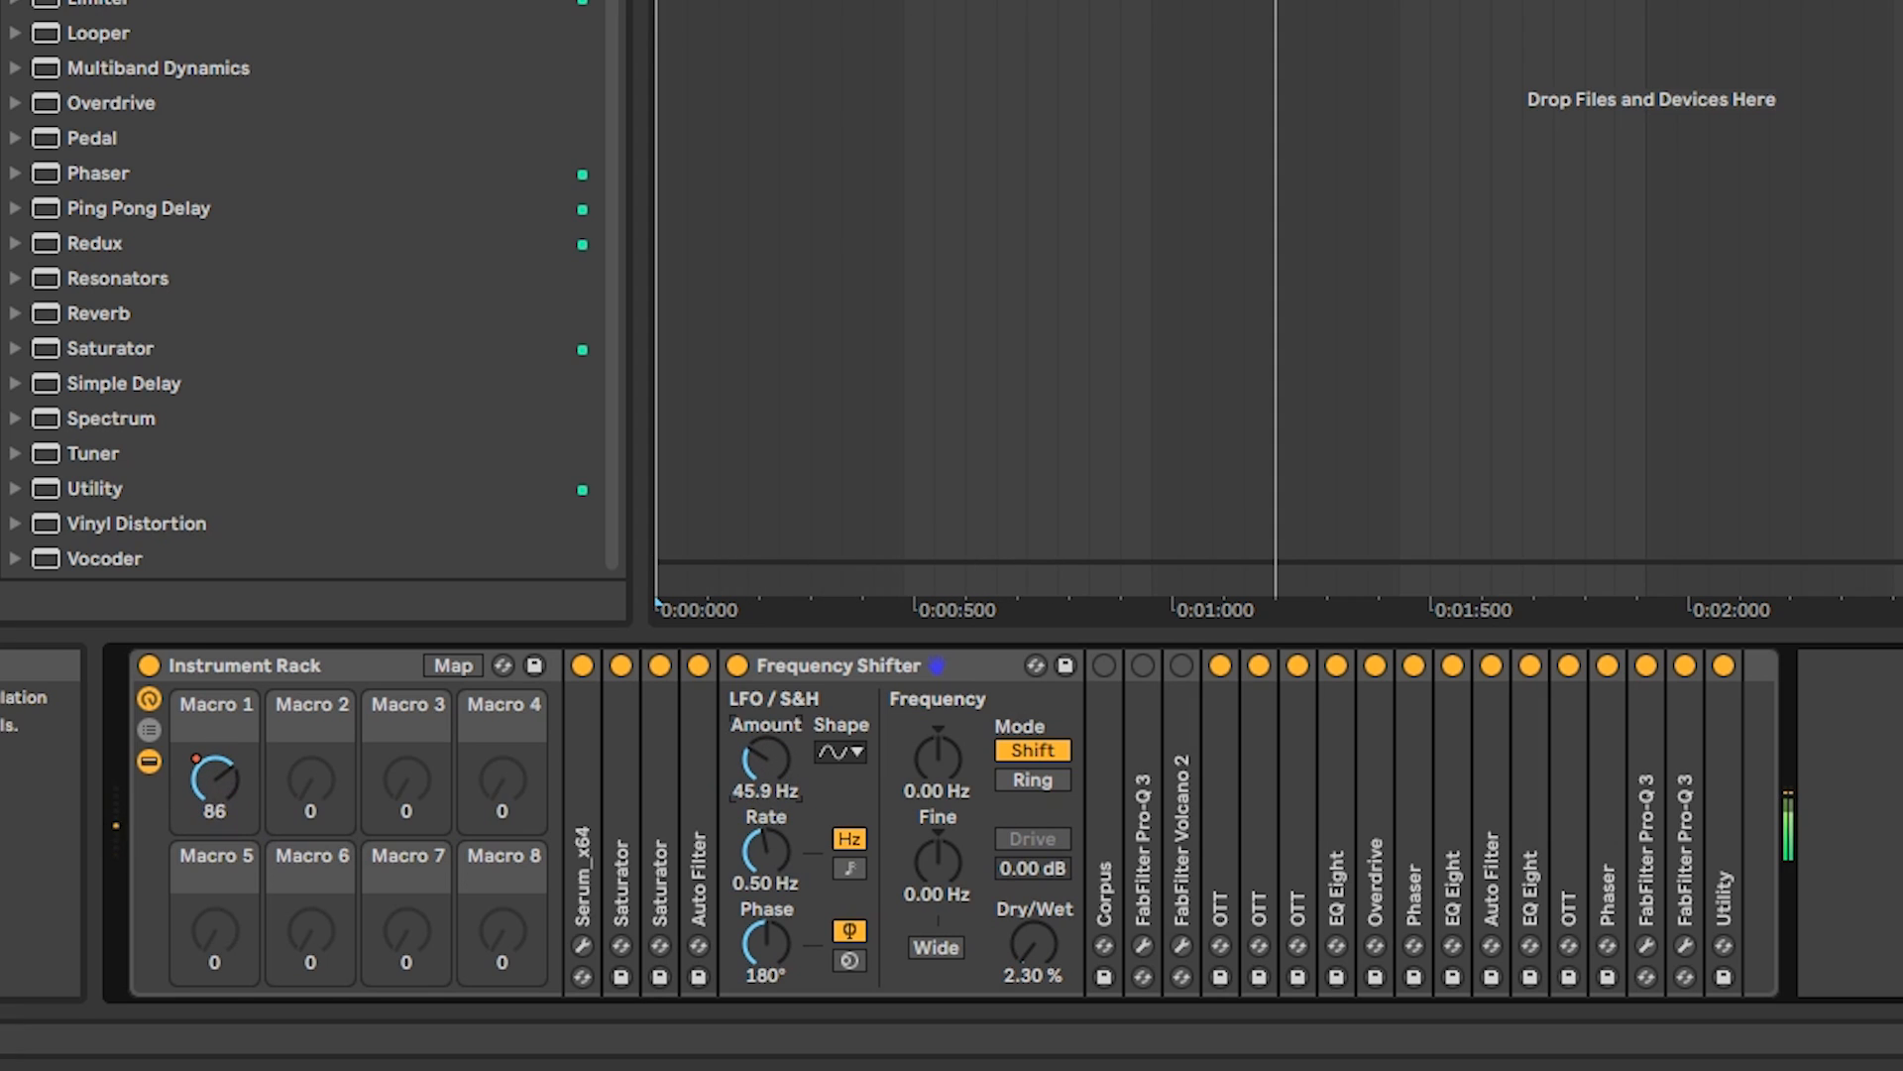
left_click_drag(766, 768, 767, 823)
left_click_drag(214, 781, 215, 828)
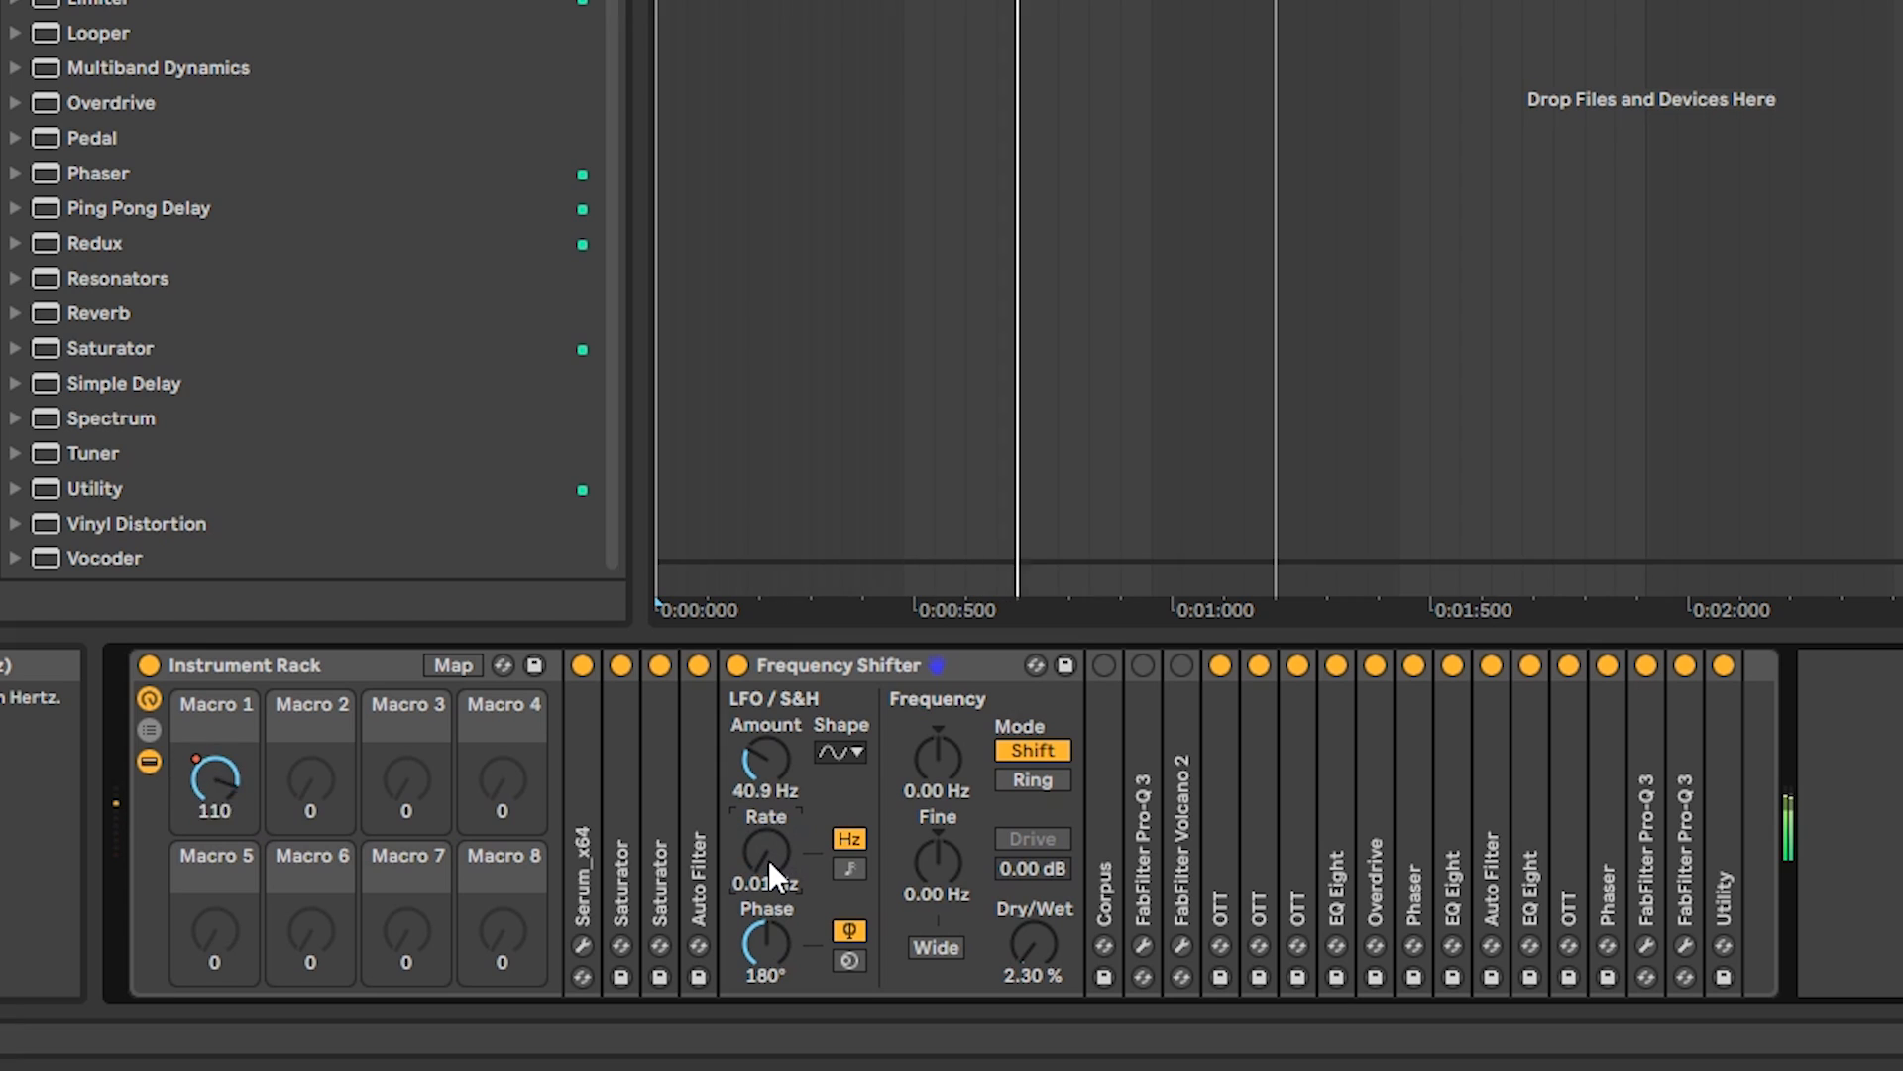
Deactivate and fold the Frequency Shifter, and replace the rack's Corpus with a fresh active default one.
double_click(824, 664)
double_click(771, 704)
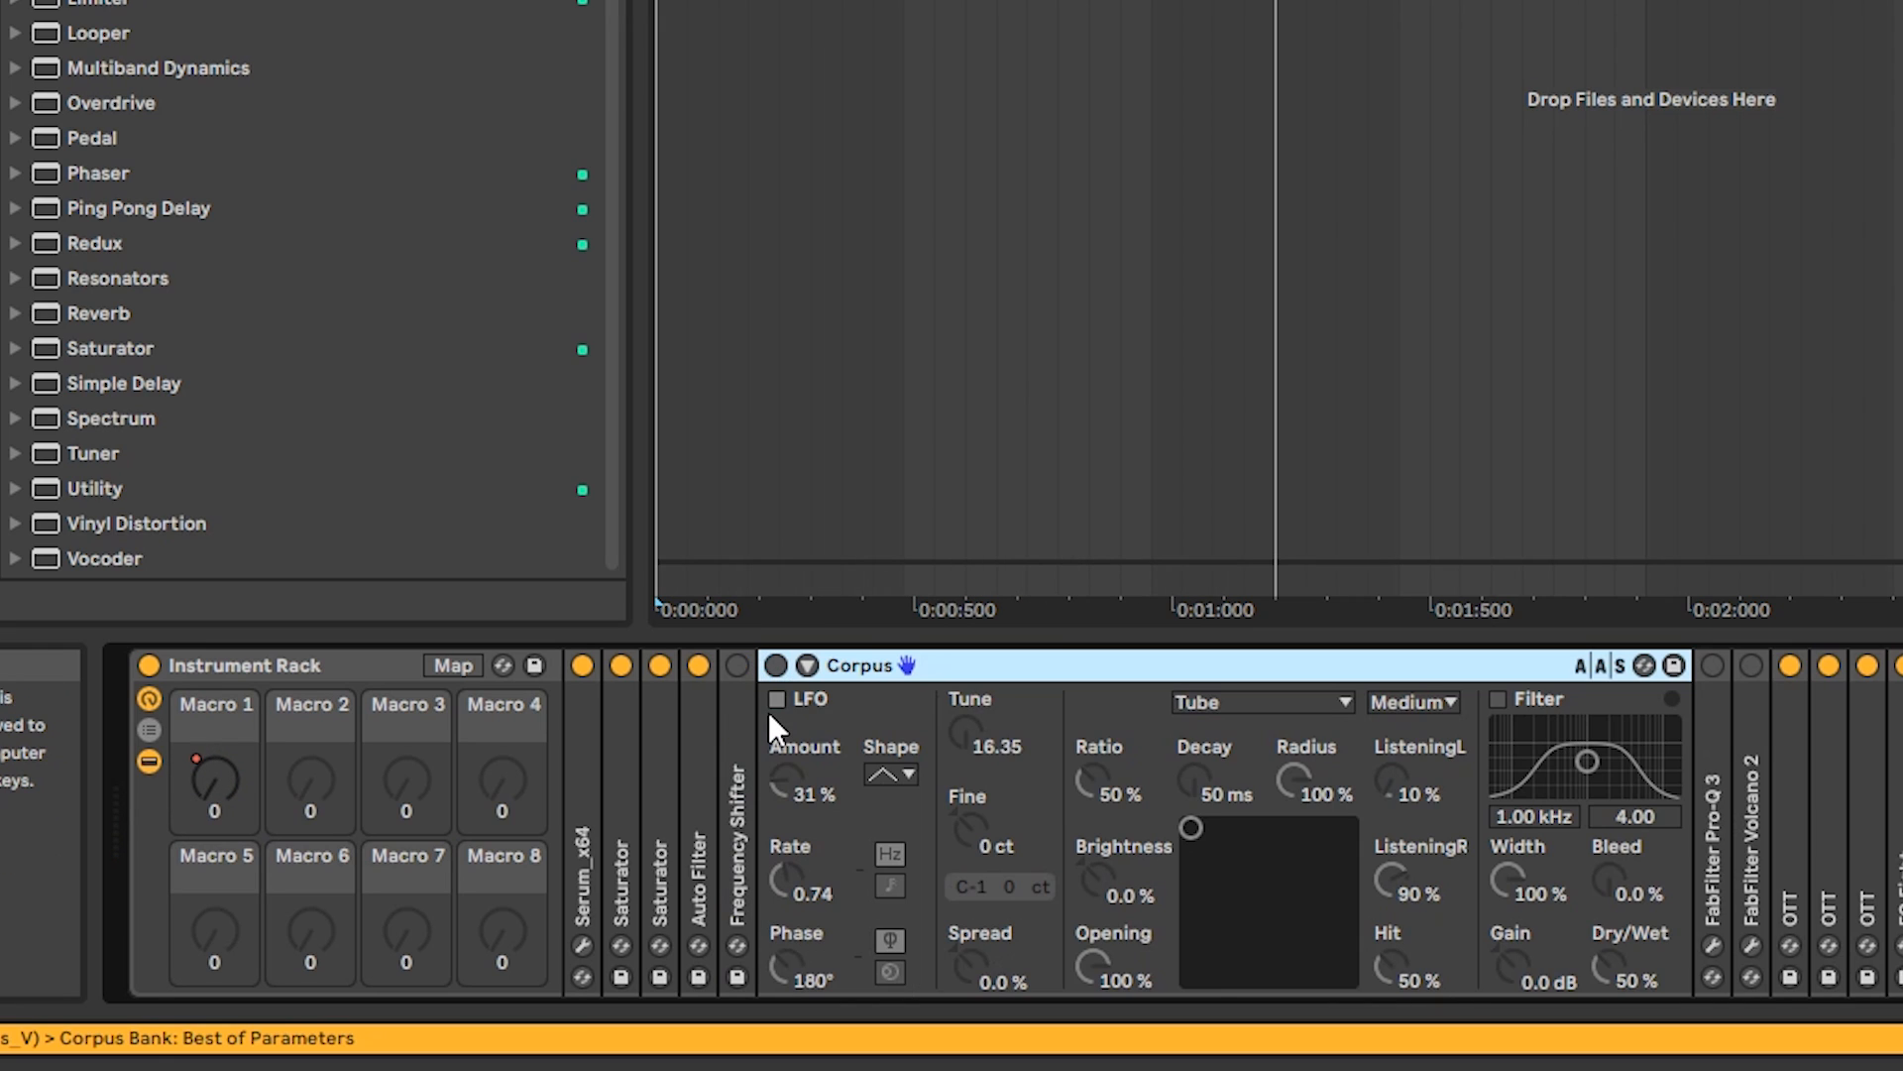
left_click(512, 665)
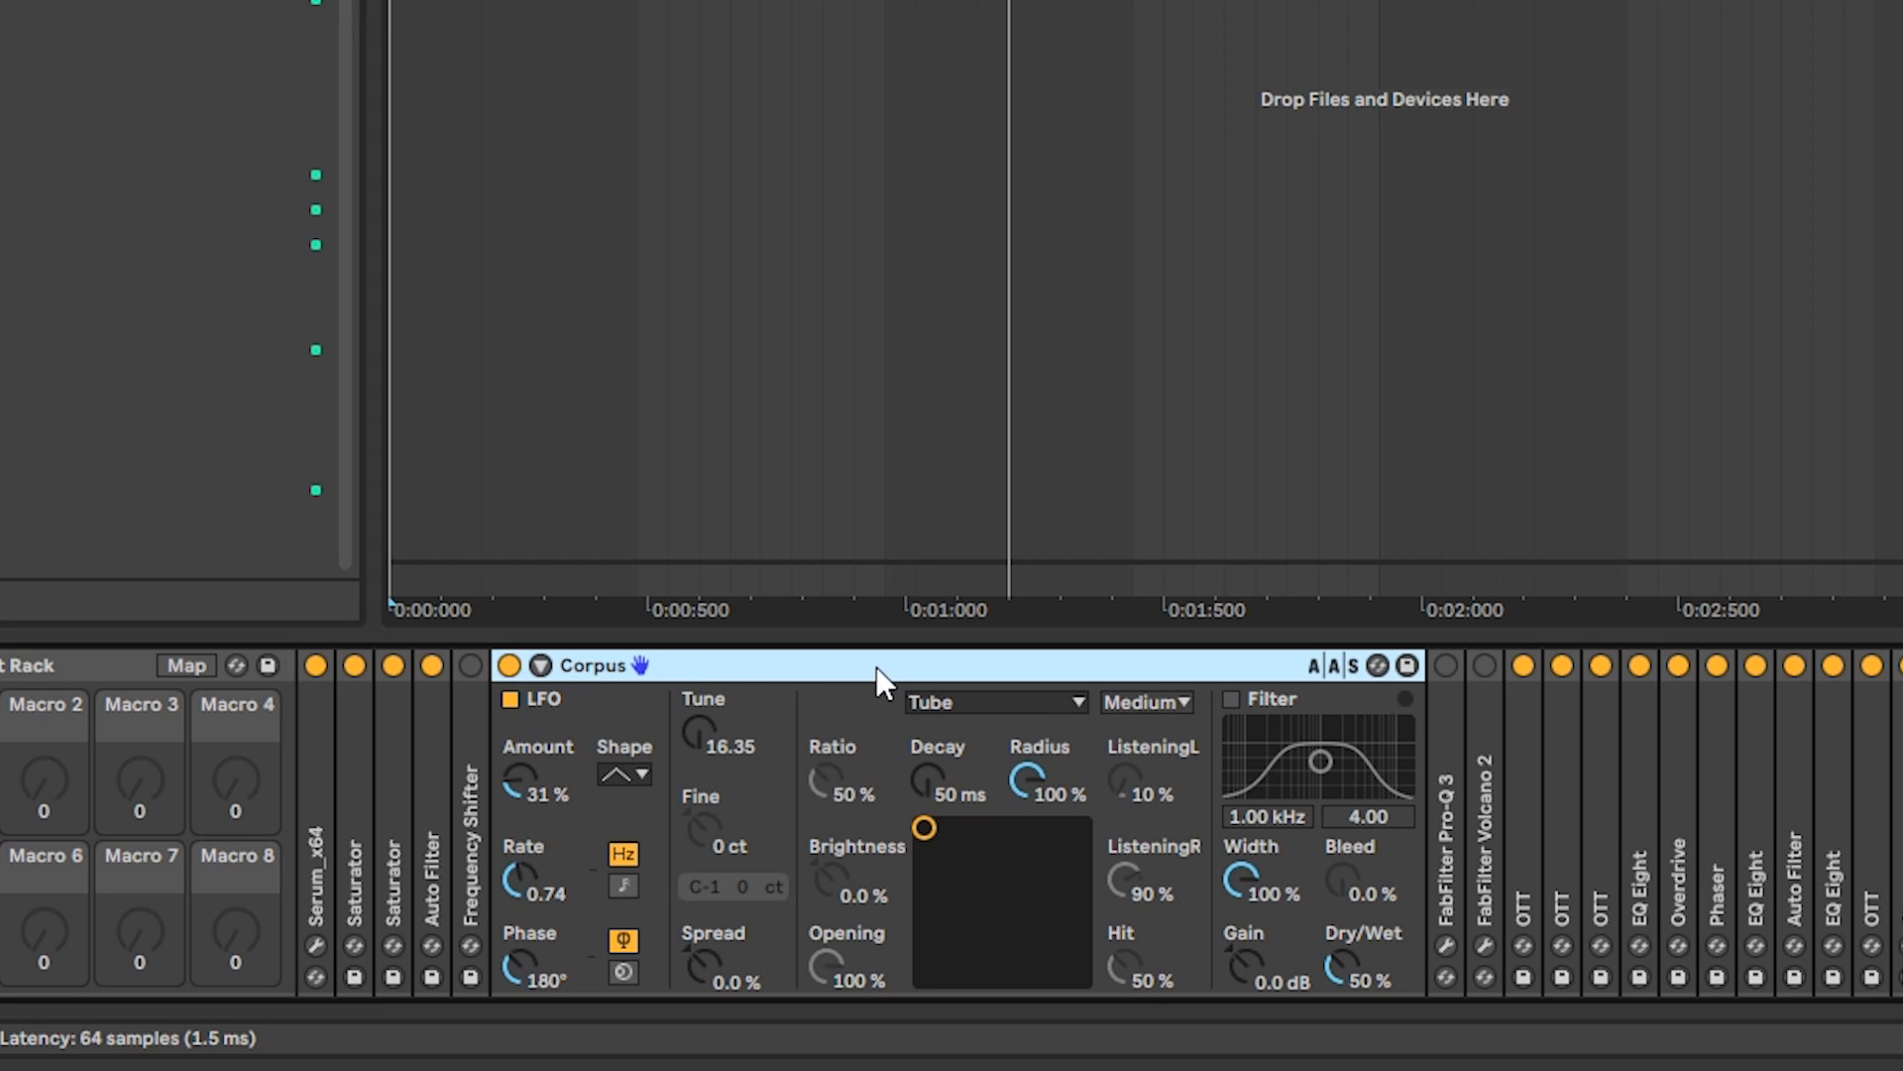
left_click(158, 31)
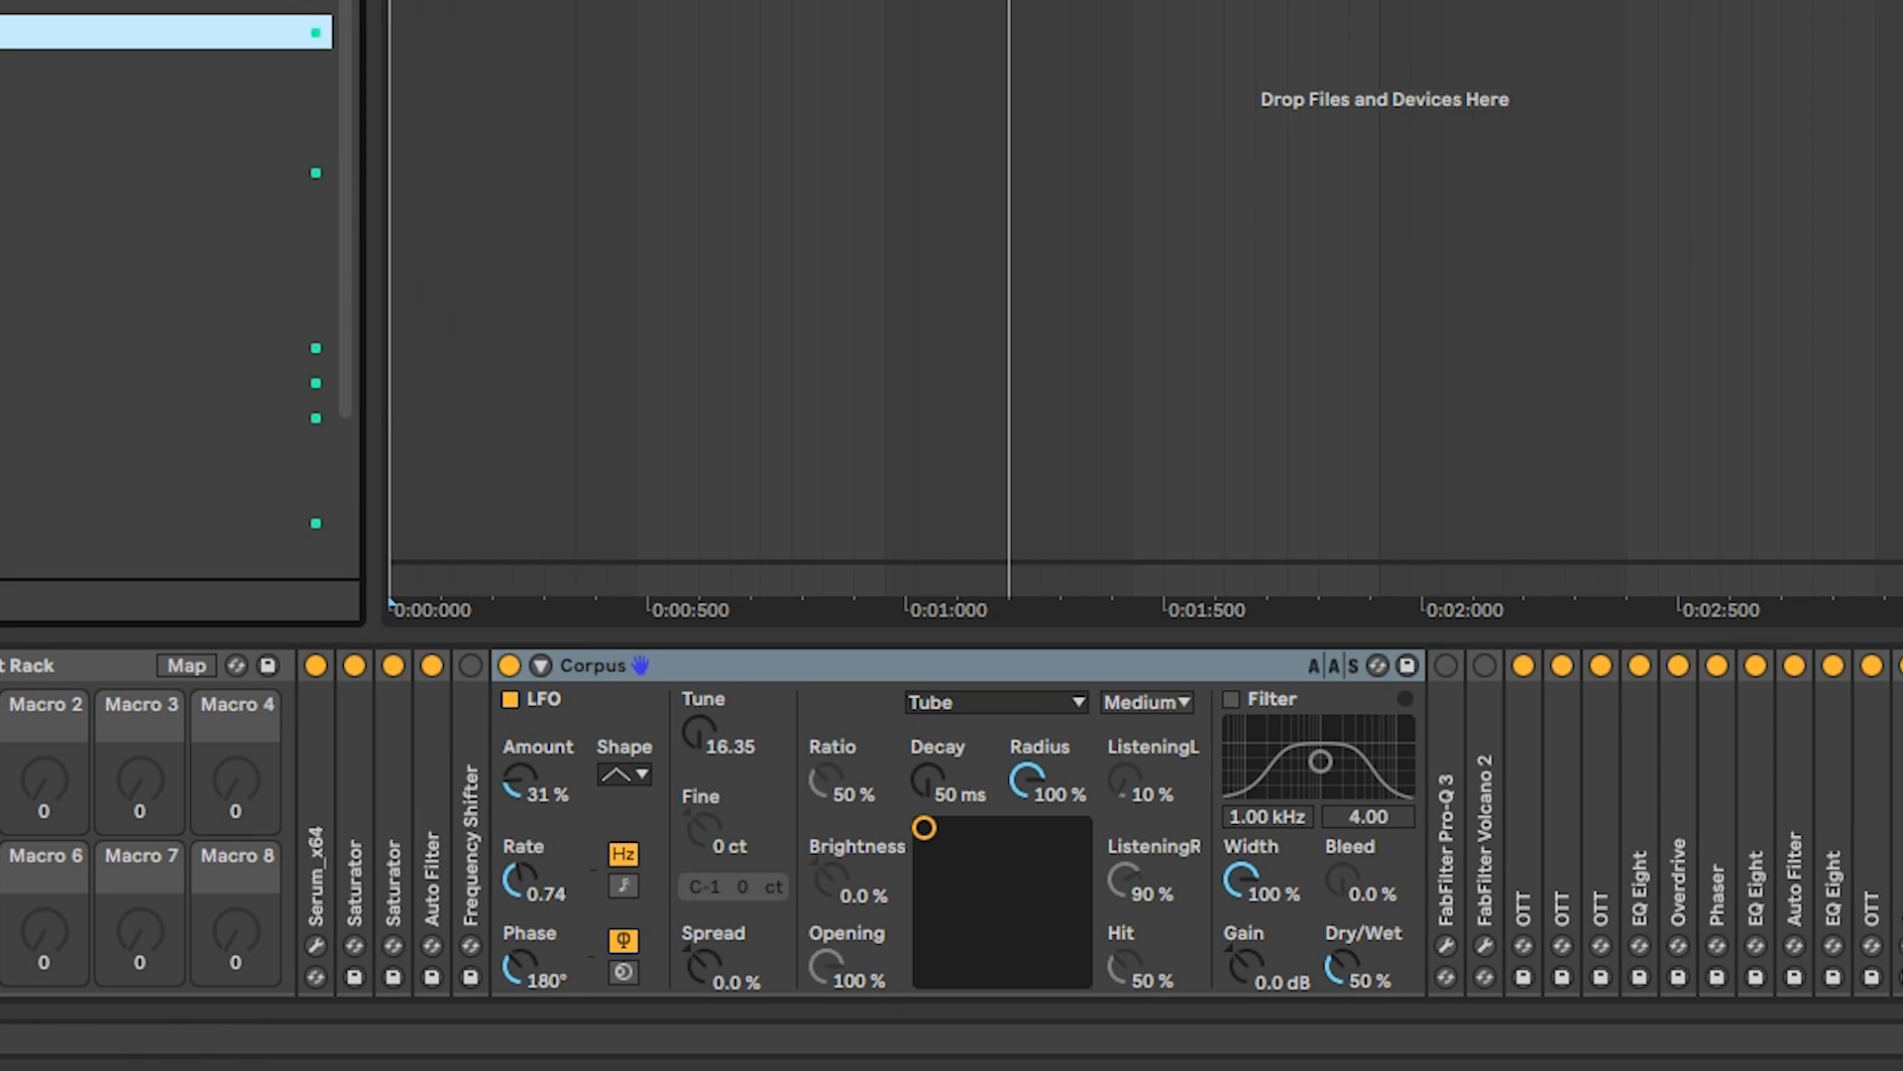
left_click_drag(159, 31, 752, 761)
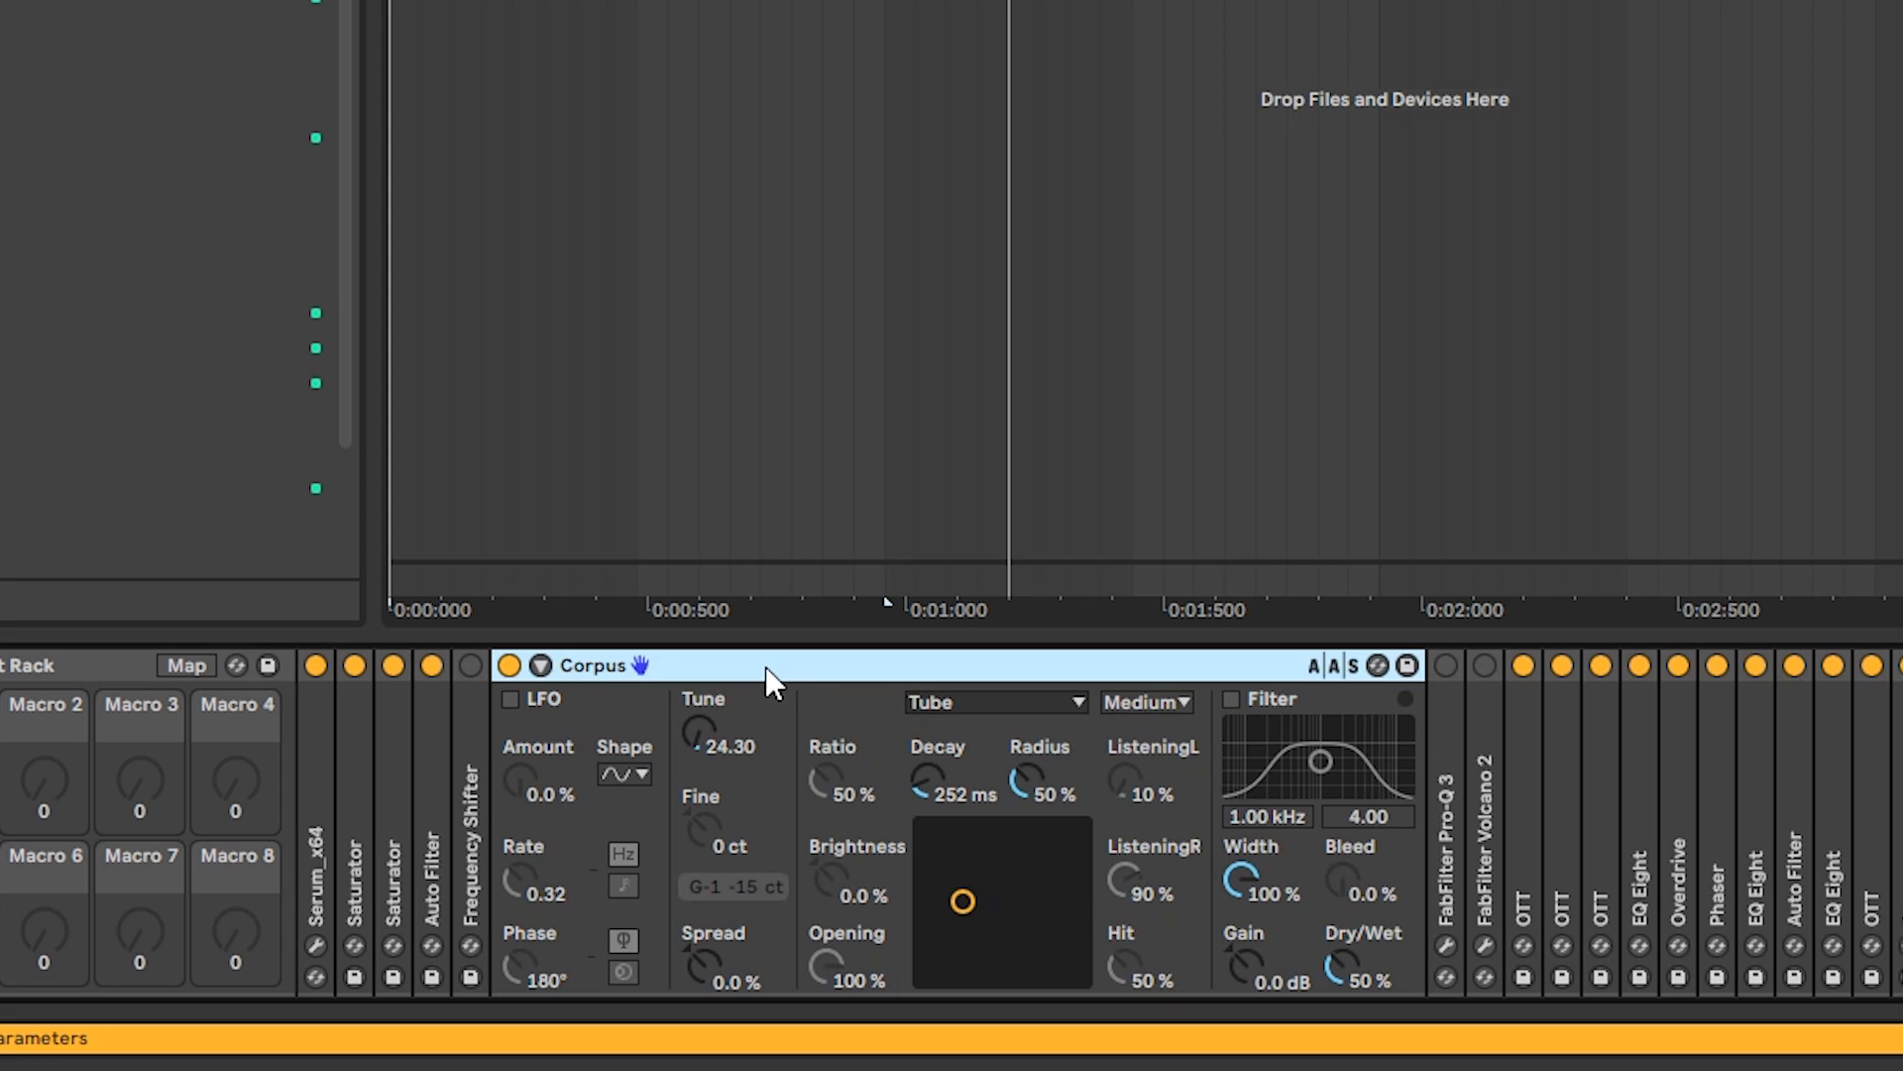
Keep the Tube resonator type in Corpus and set Decay to 50 ms and Radius to 100 %.
left_click(932, 706)
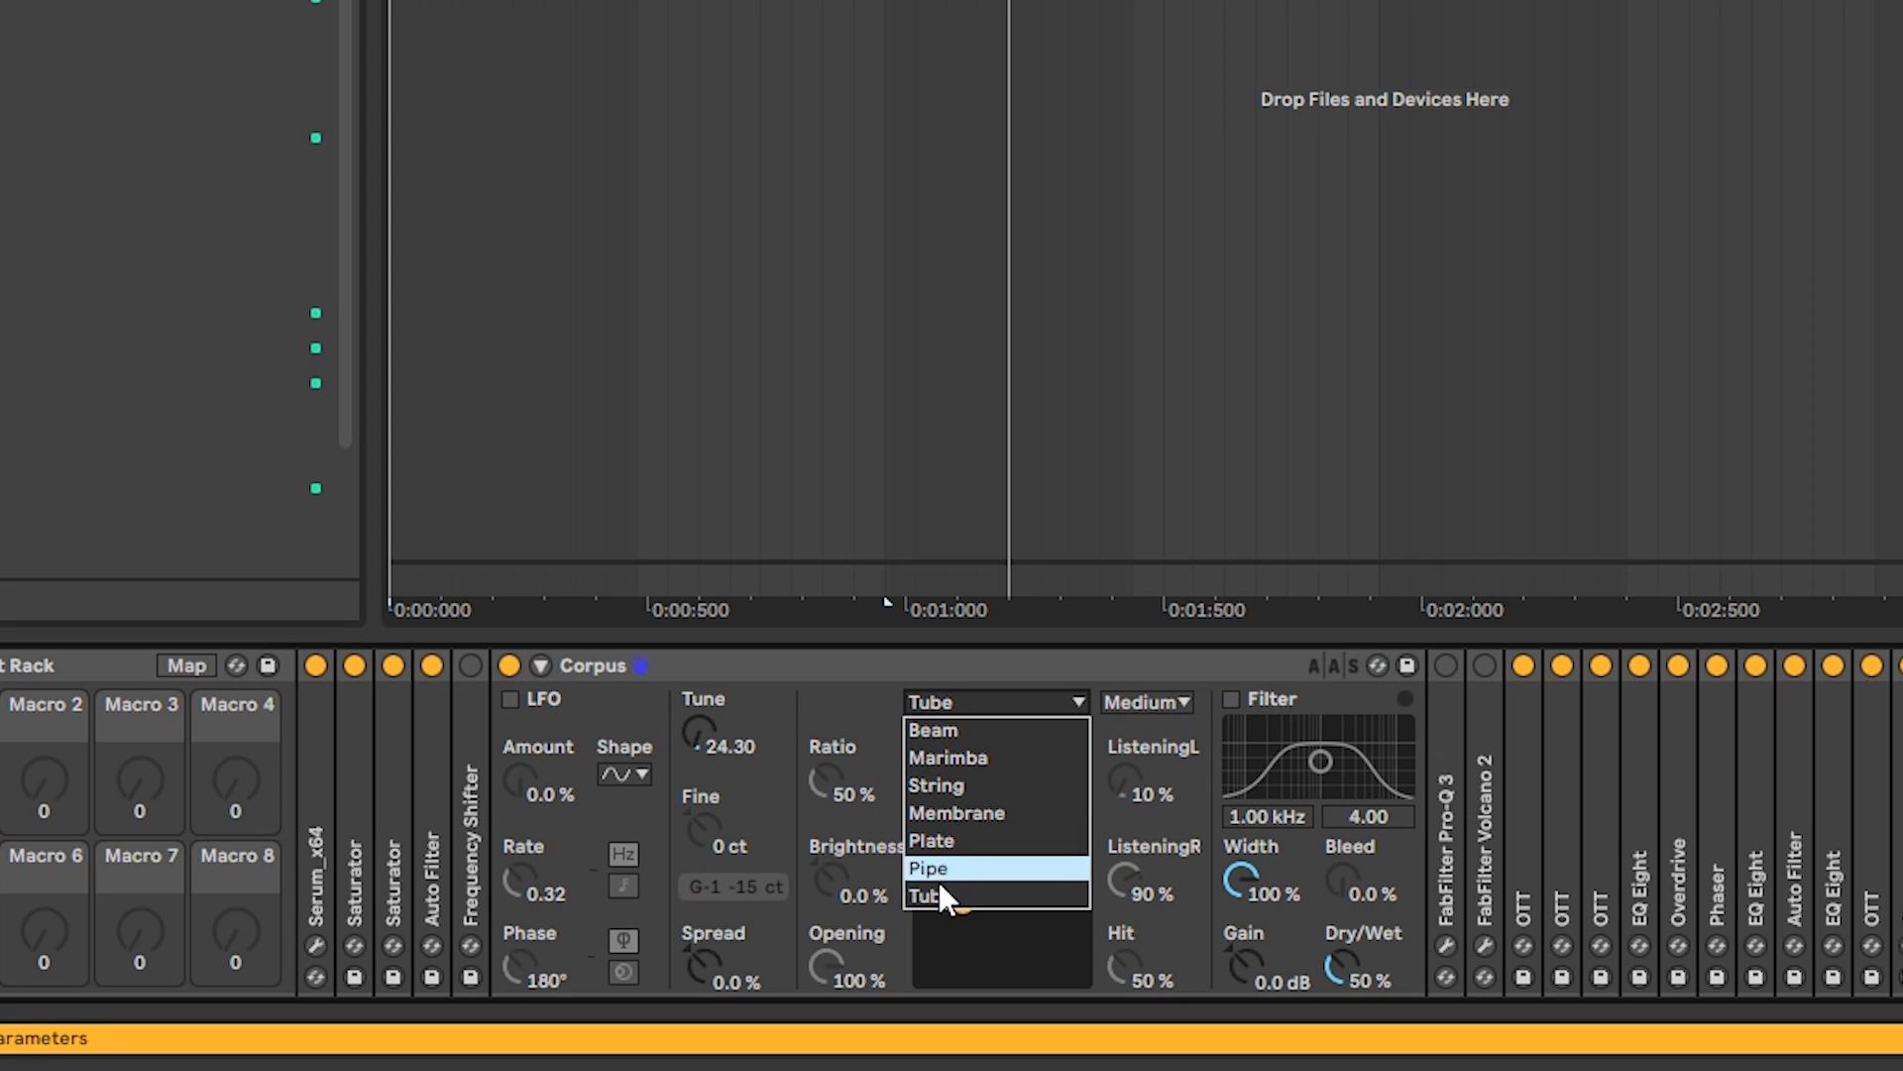
left_click(871, 694)
left_click_drag(963, 901, 924, 828)
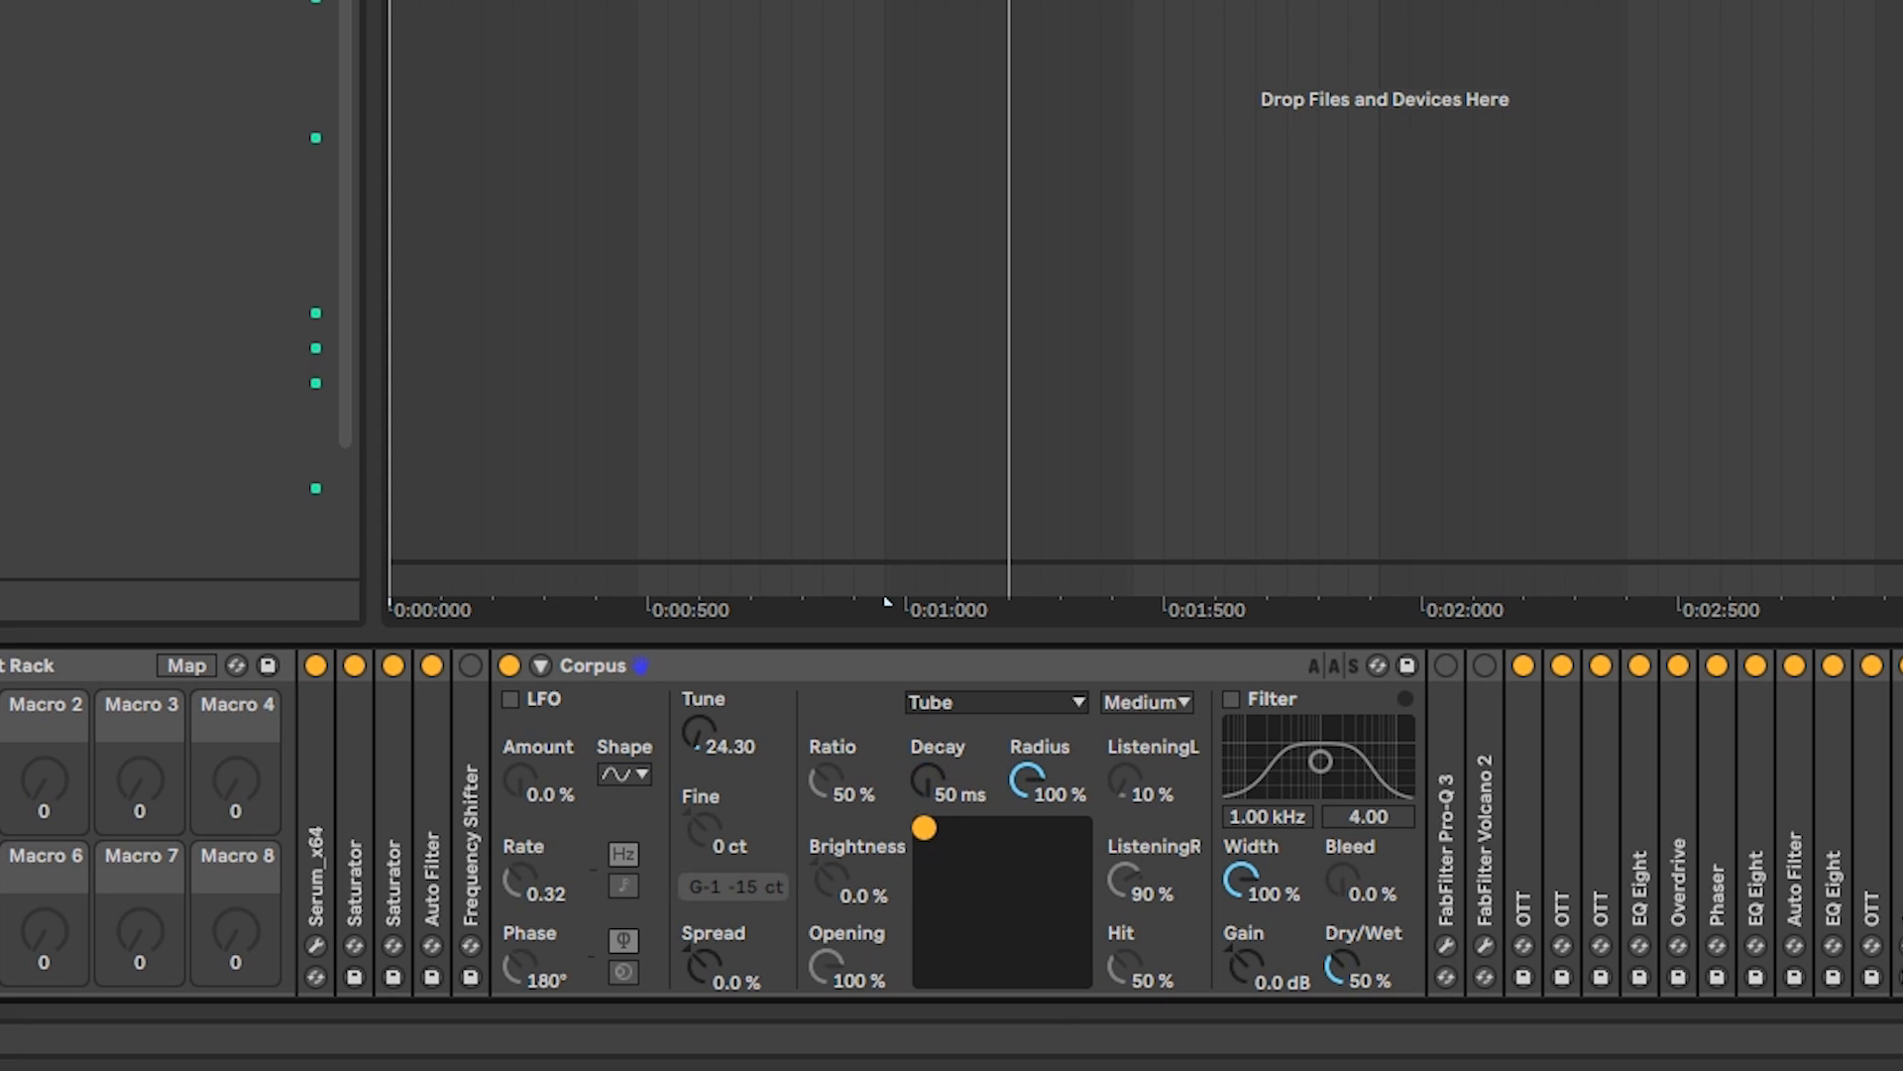
Set the Corpus Gain to -2.1 dB, Dry/Wet to 11 % and Tune to 16.35 Hz while auditioning the clip.
left_click_drag(1246, 967, 1246, 1007)
key("space")
mouse_move(688, 729)
left_mouse_down()
mouse_move(688, 634)
mouse_move(699, 744)
left_mouse_up()
Enable the Corpus LFO with a triangle shape, Amount 44 %, Rate 0.85 Hz and Phase 286°.
left_click(510, 696)
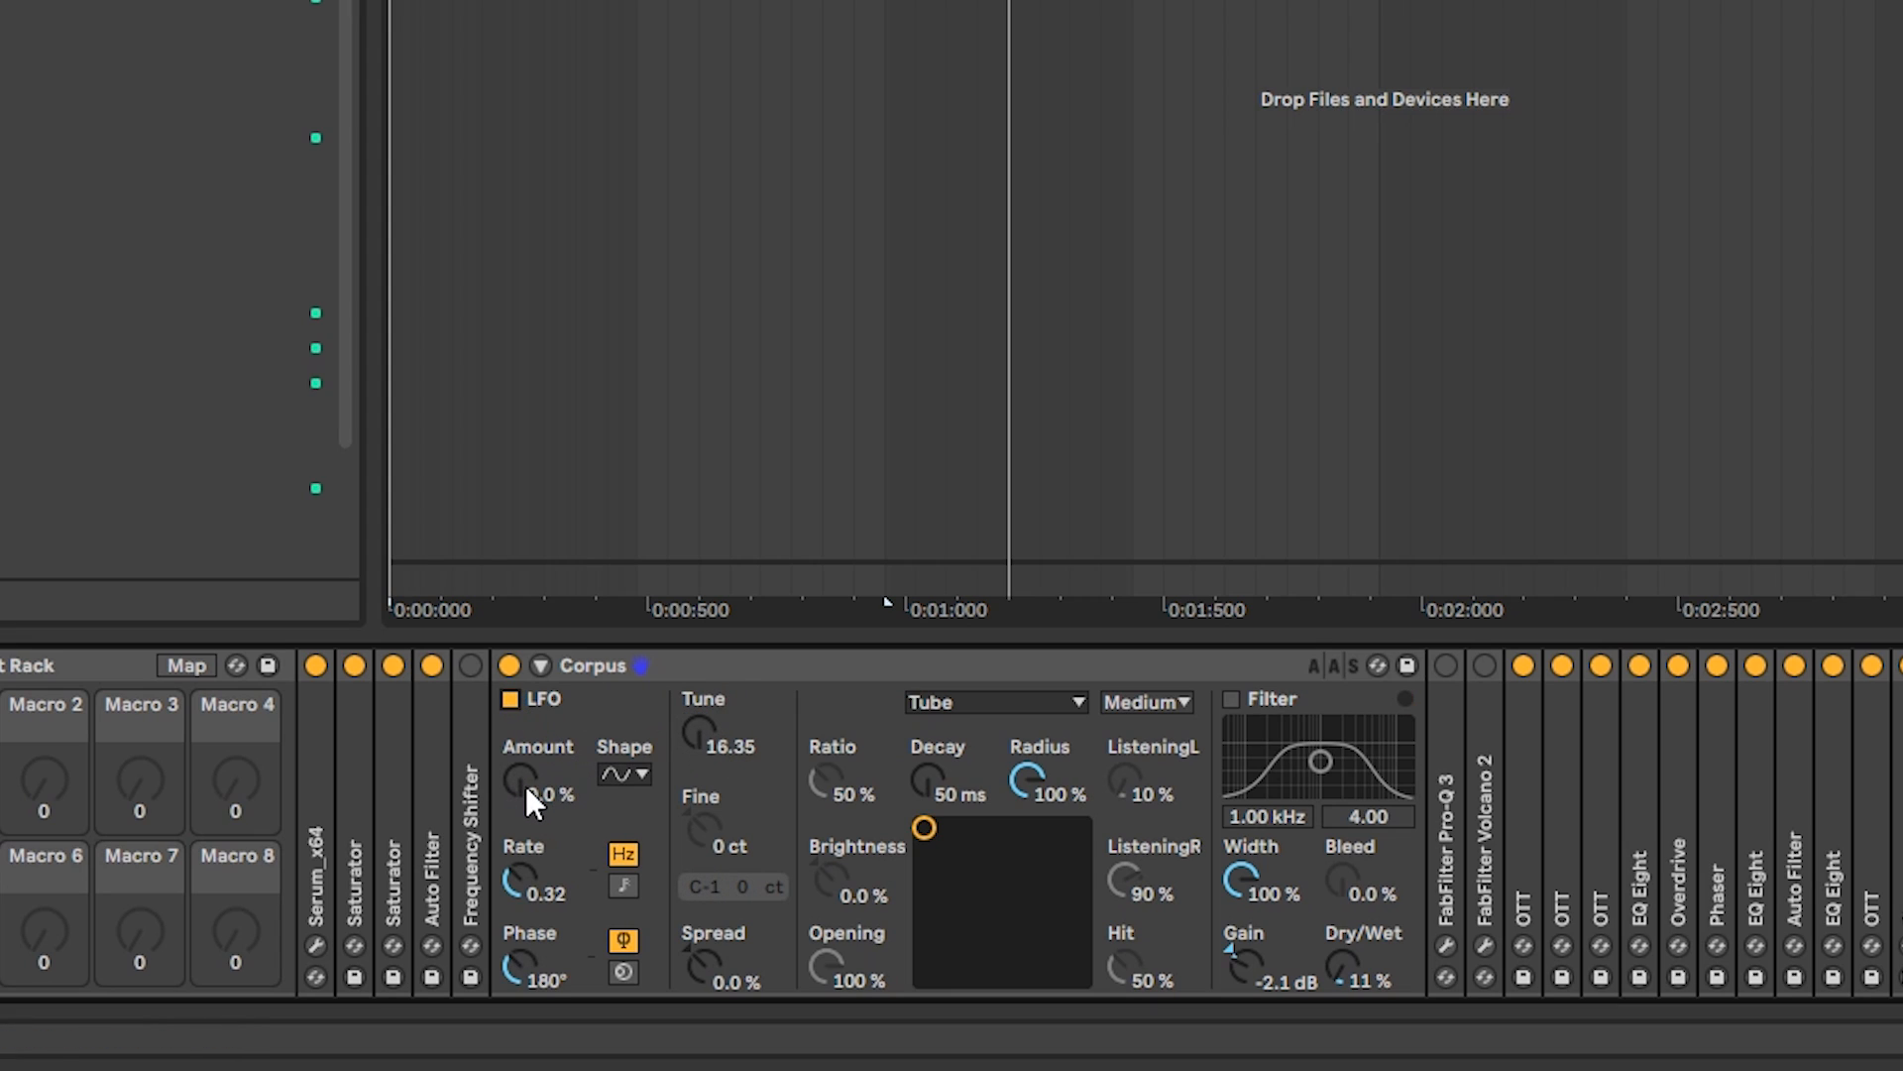
mouse_move(520, 782)
left_mouse_down()
mouse_move(521, 754)
mouse_move(520, 777)
left_mouse_up()
left_click_drag(520, 865, 520, 840)
left_click_drag(520, 877, 521, 904)
mouse_move(528, 974)
left_mouse_down()
mouse_move(527, 944)
mouse_move(518, 991)
mouse_move(529, 966)
left_mouse_up()
left_click(624, 775)
left_click(629, 859)
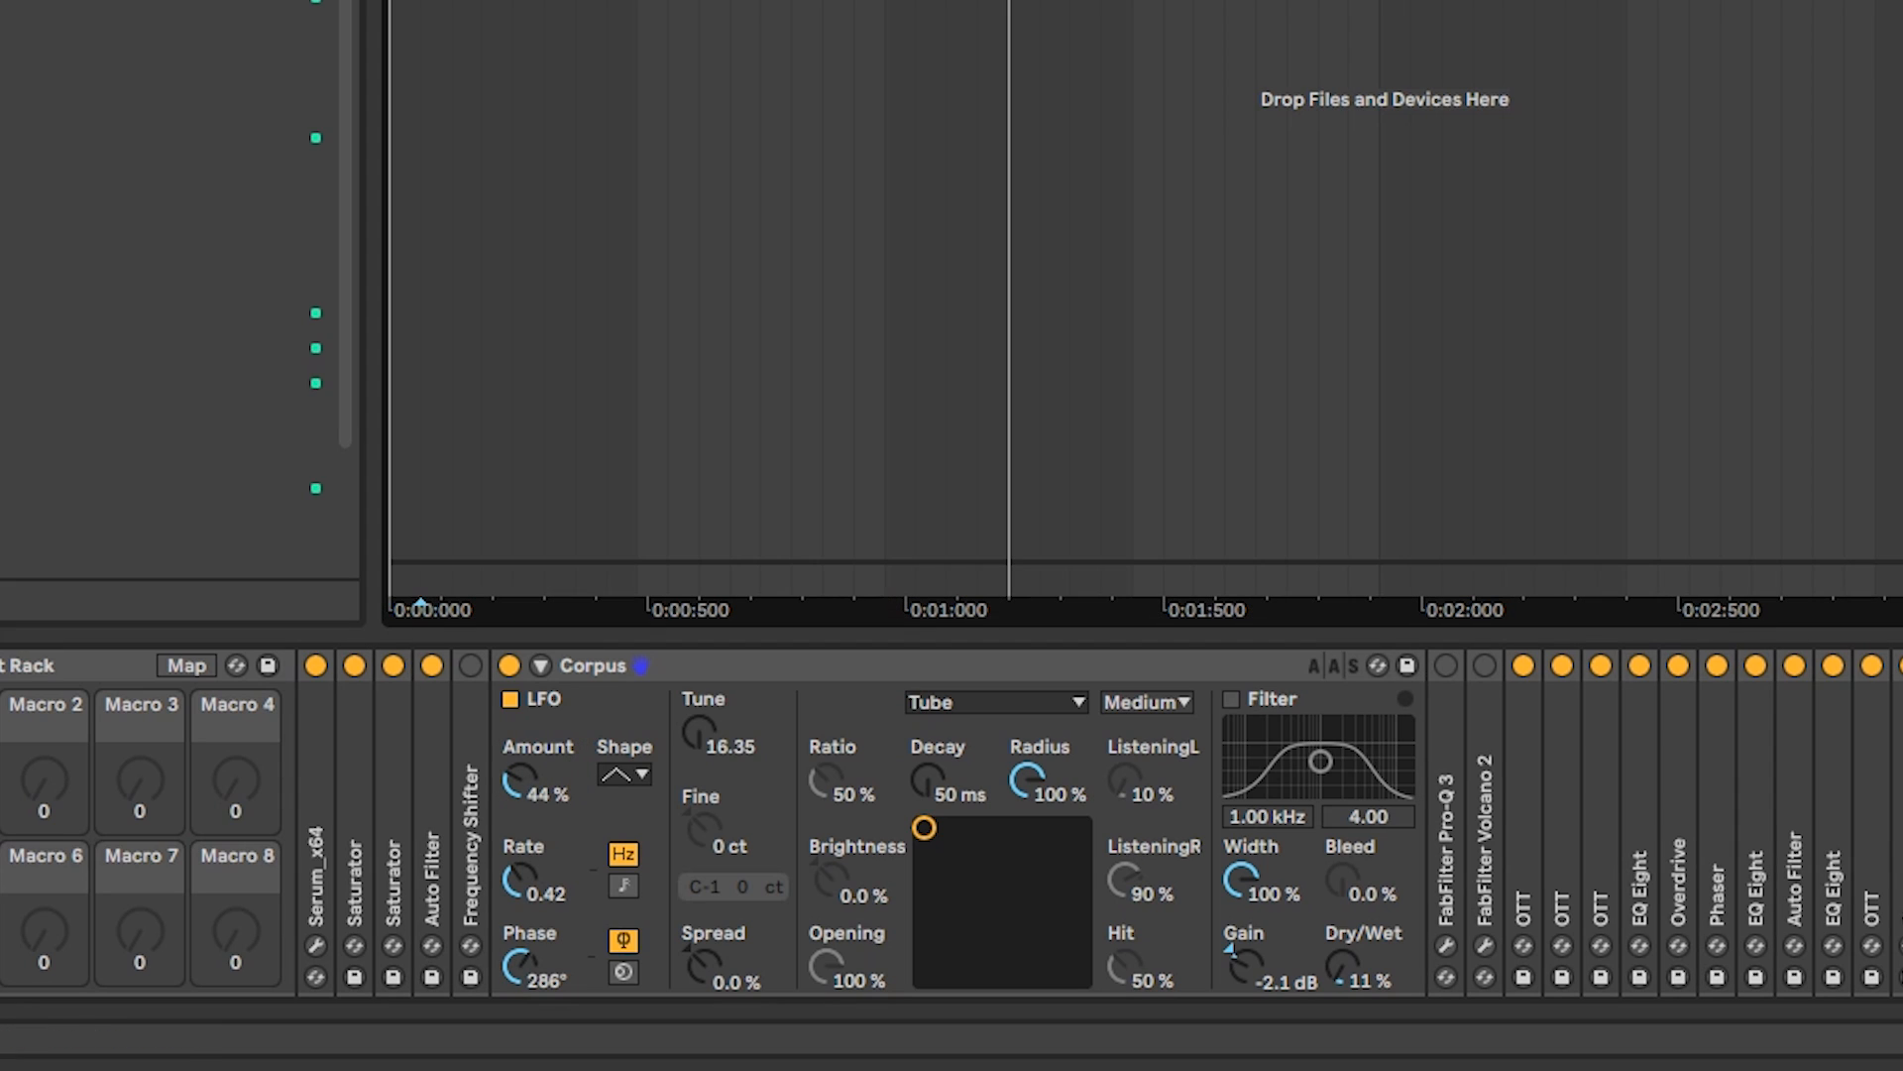
key("space")
left_click_drag(514, 880, 514, 835)
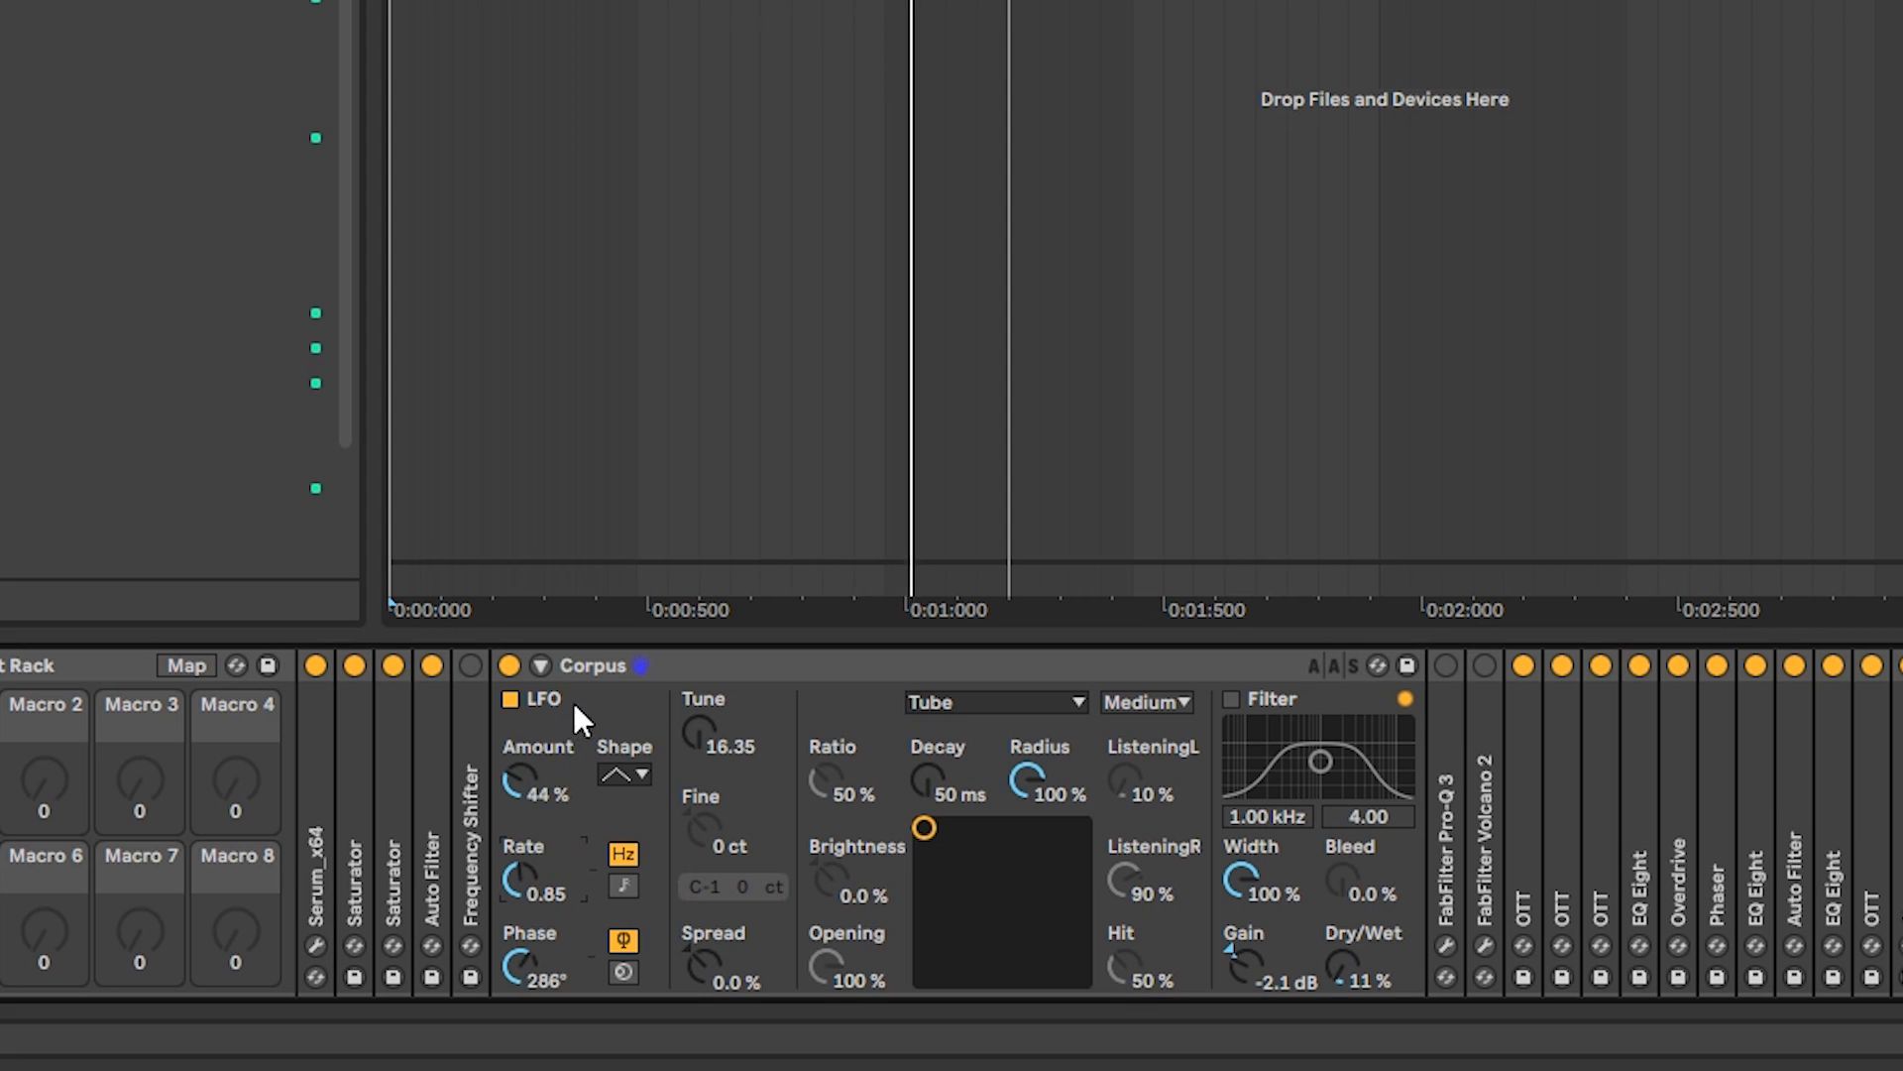
Deactivate Corpus and Auto Filter, activate FabFilter Pro-Q 3 in the rack and open its plug-in window beside the clip.
double_click(593, 660)
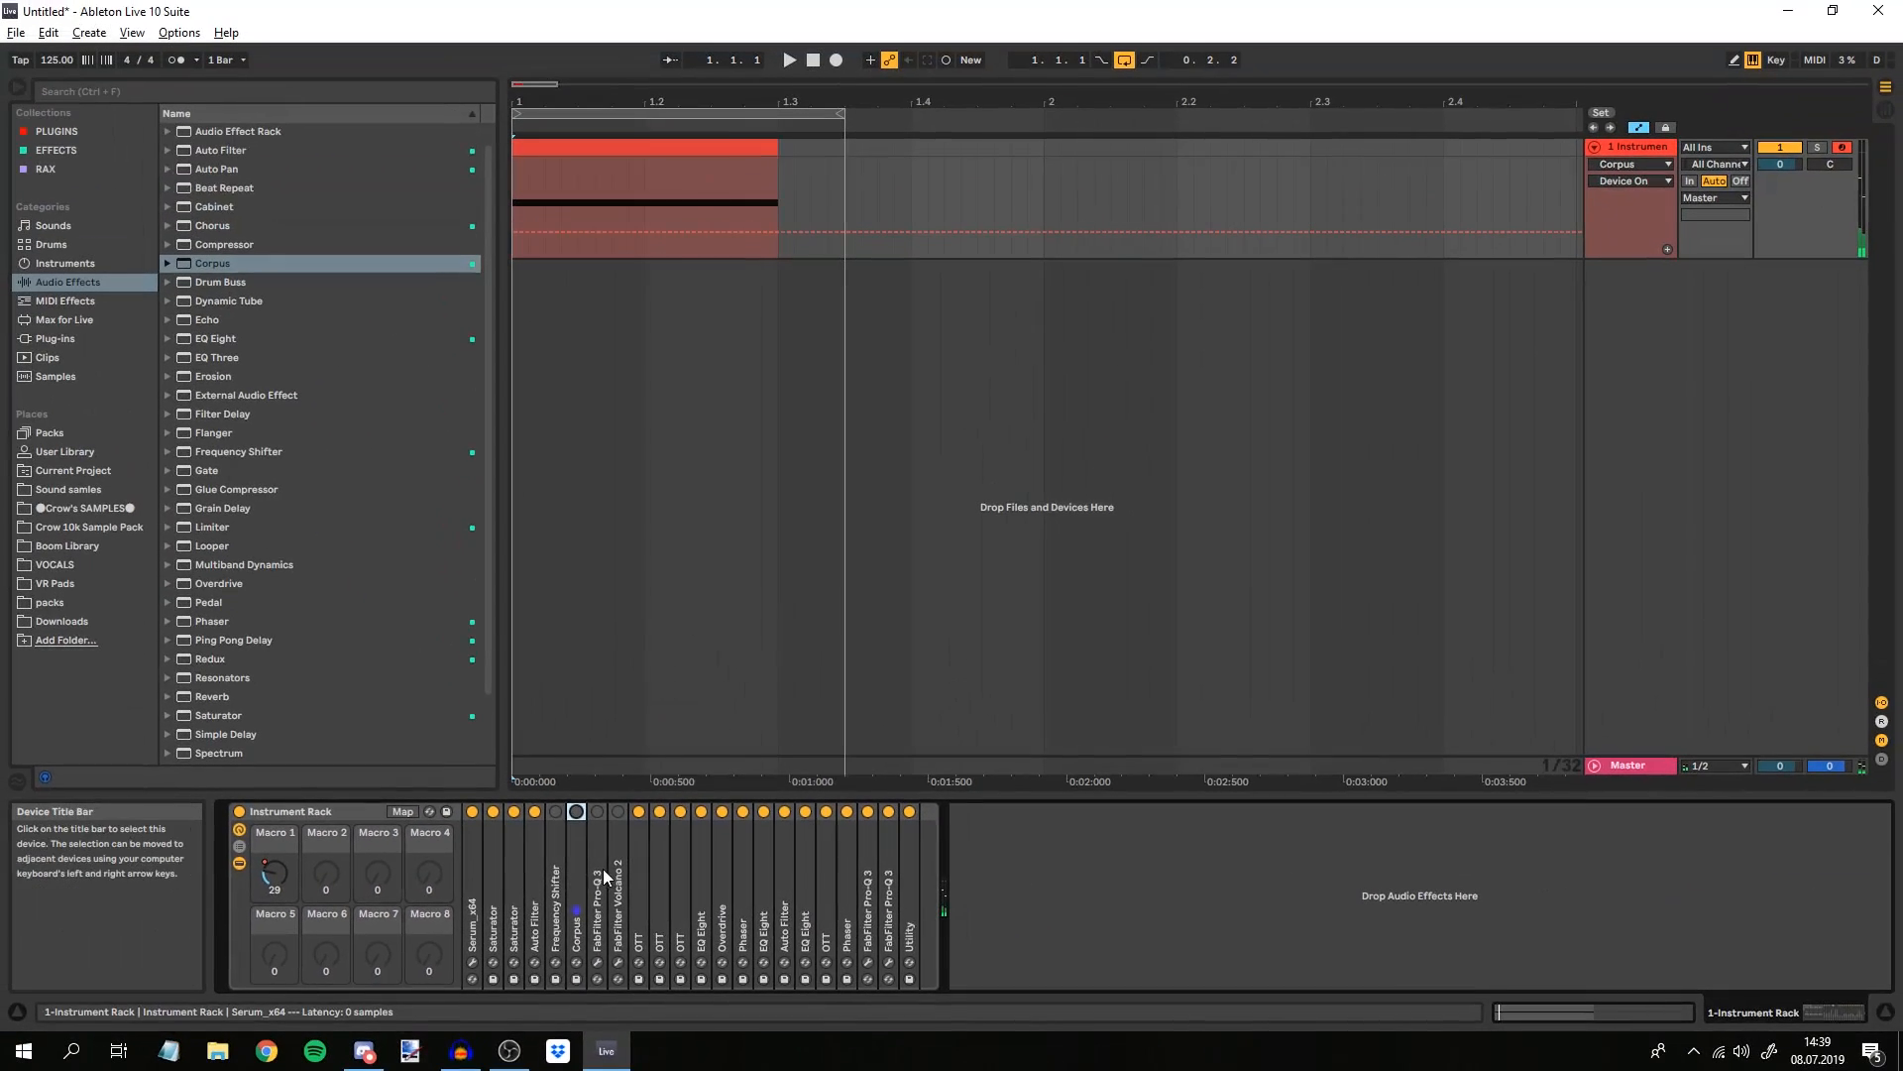
double_click(551, 772)
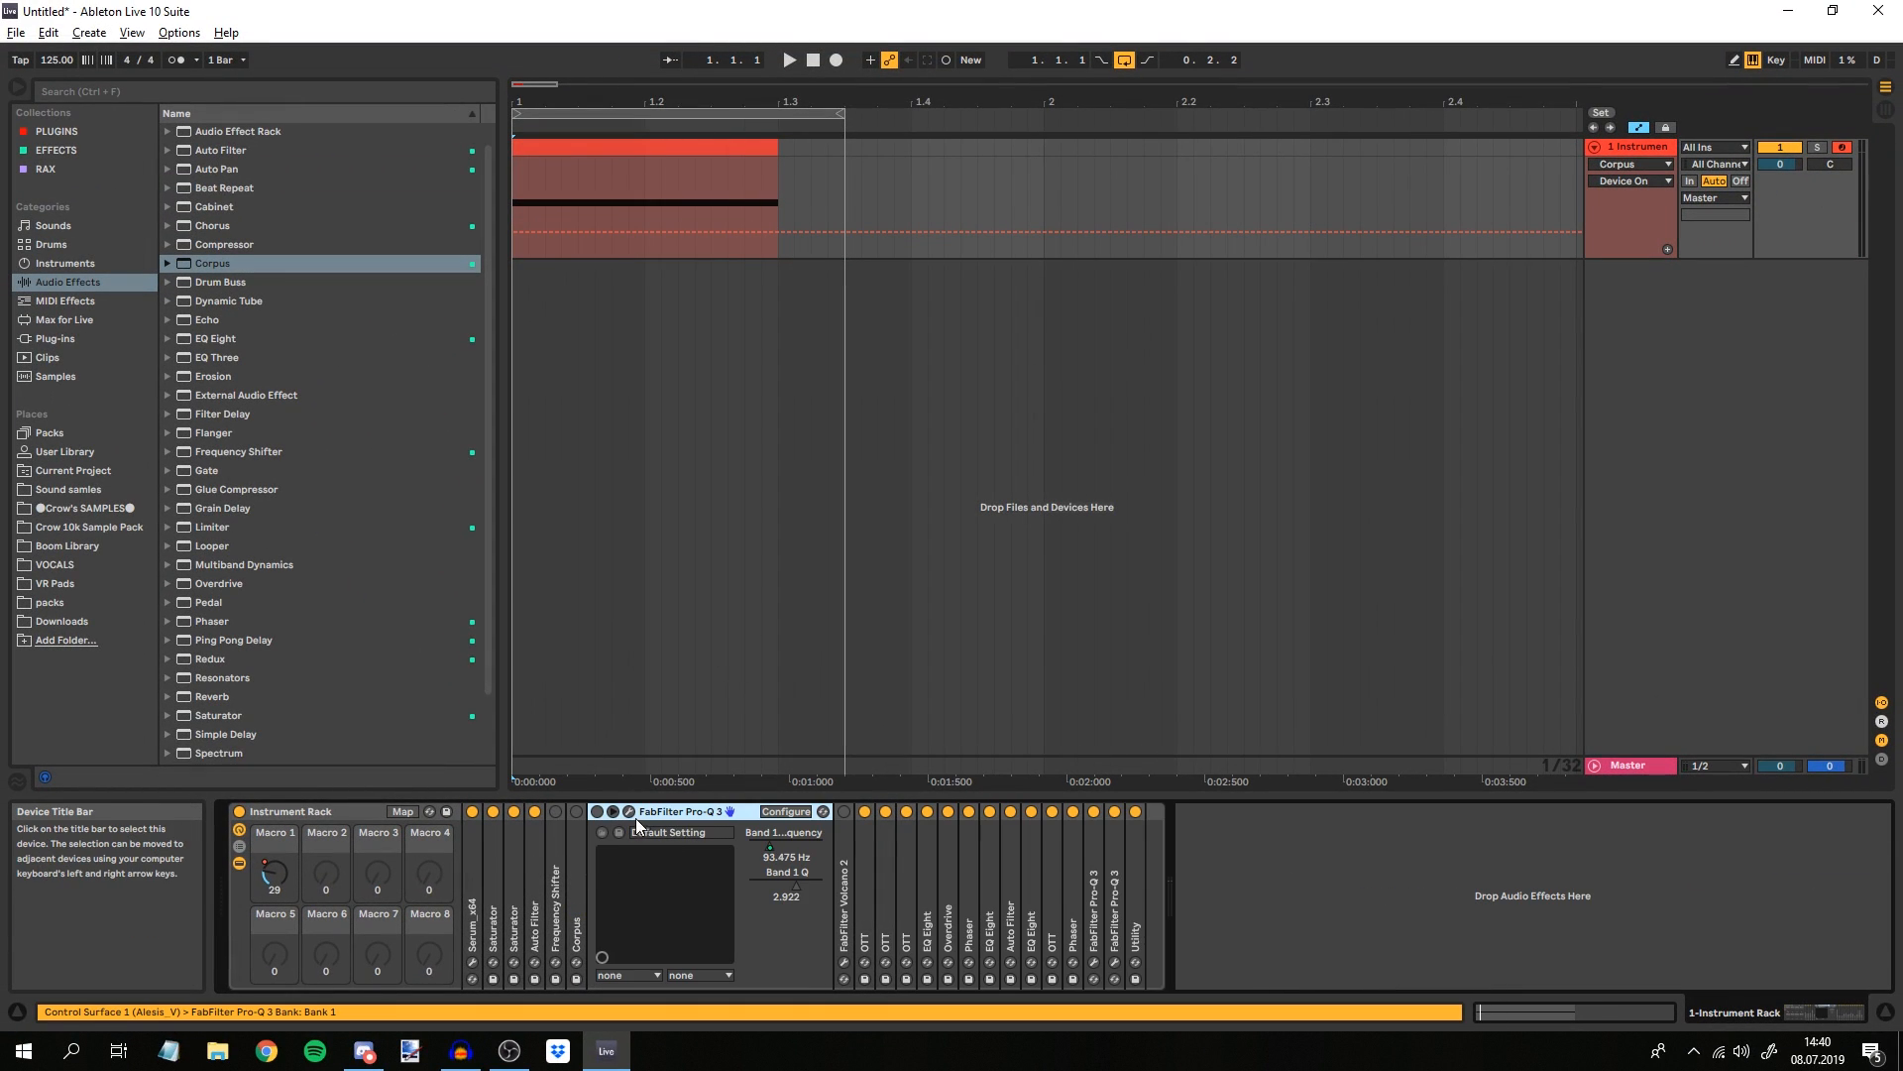
left_click(534, 811)
left_click(595, 811)
left_click(629, 811)
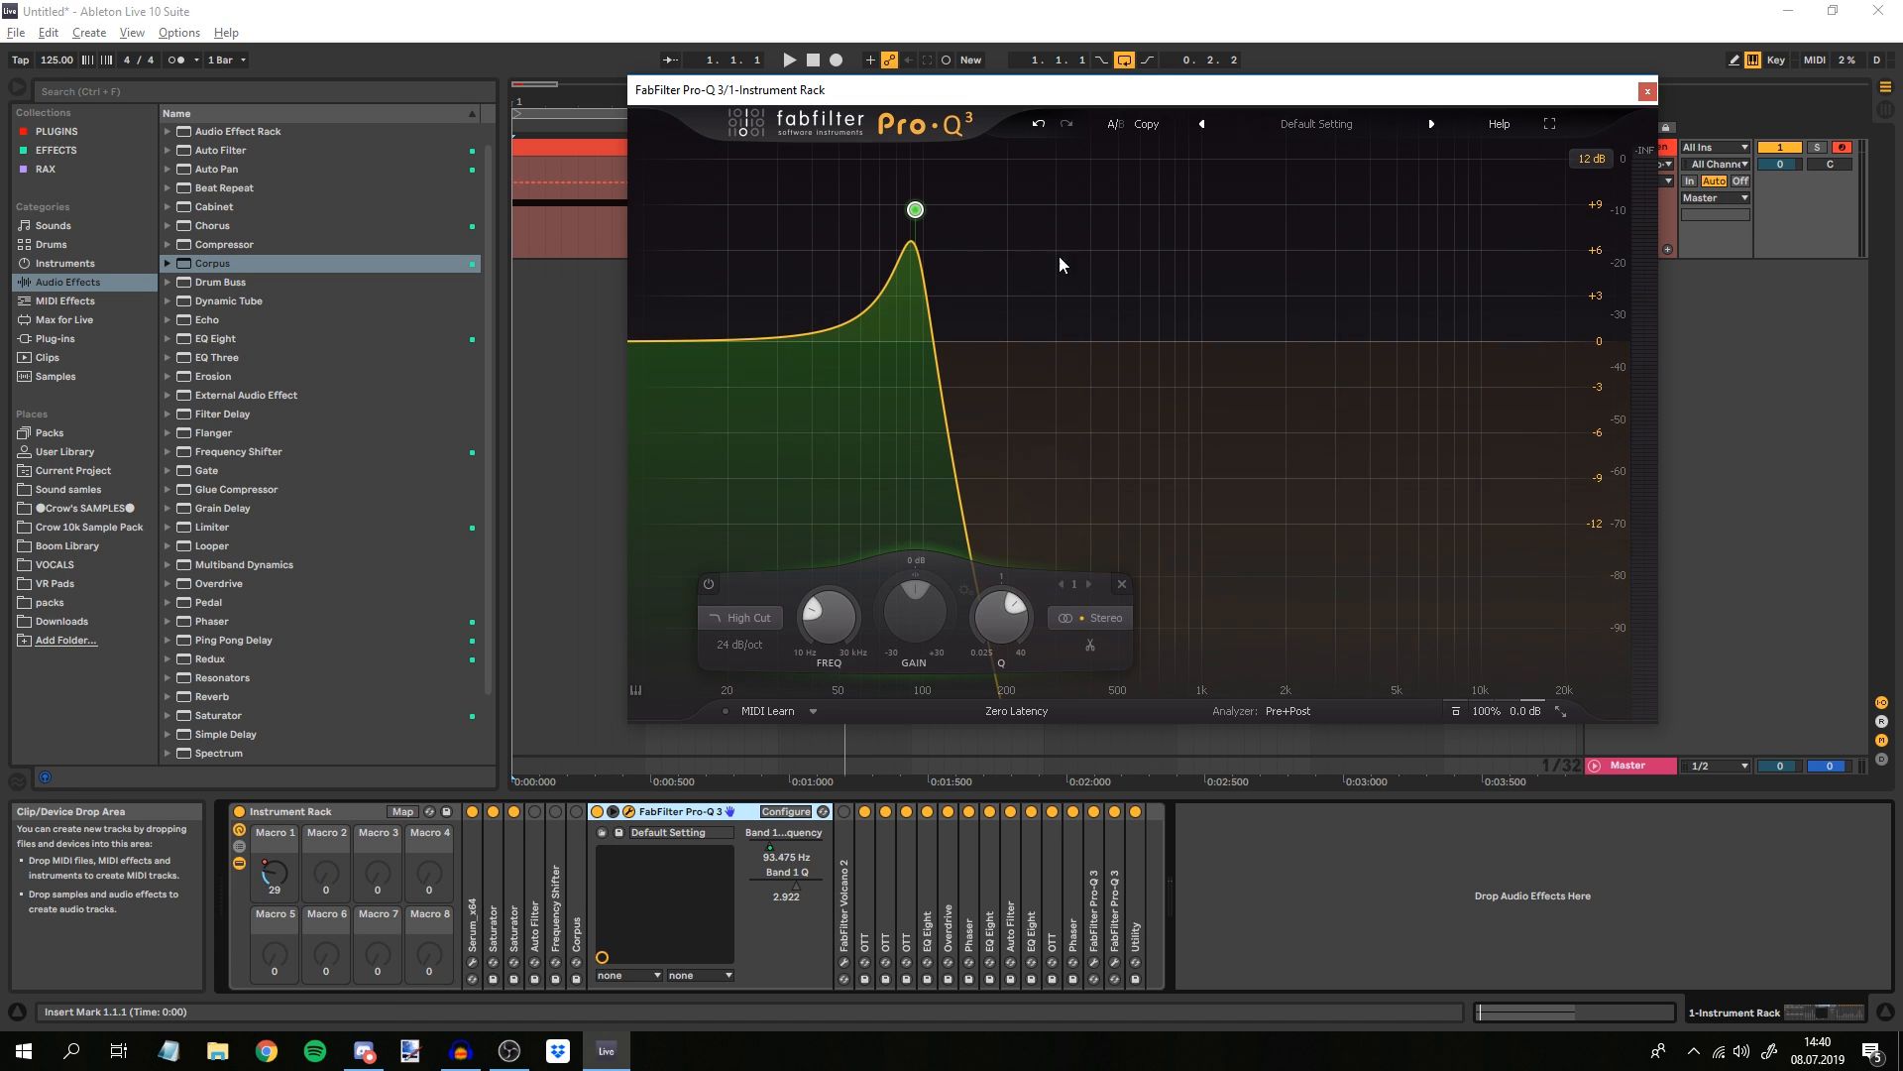
left_click_drag(1084, 92, 1230, 121)
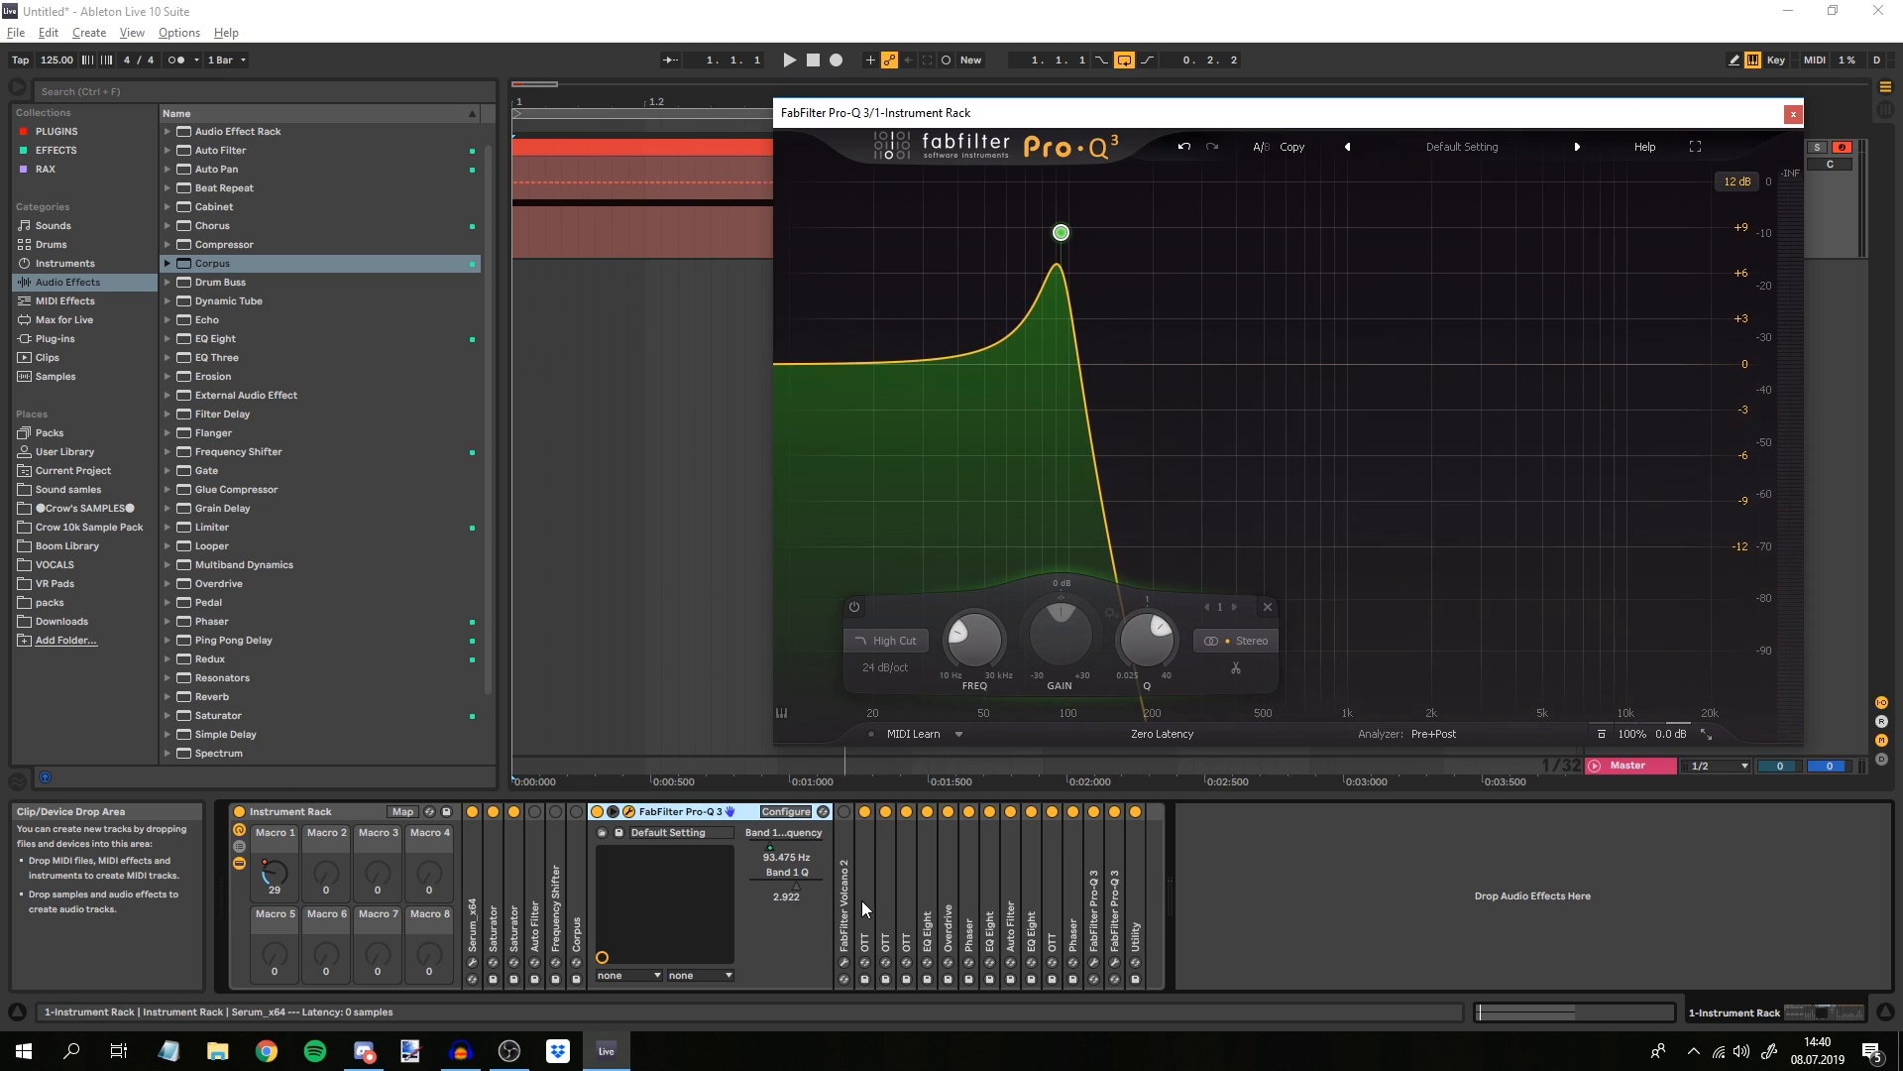
left_click(722, 819)
left_click_drag(1047, 121, 1098, 126)
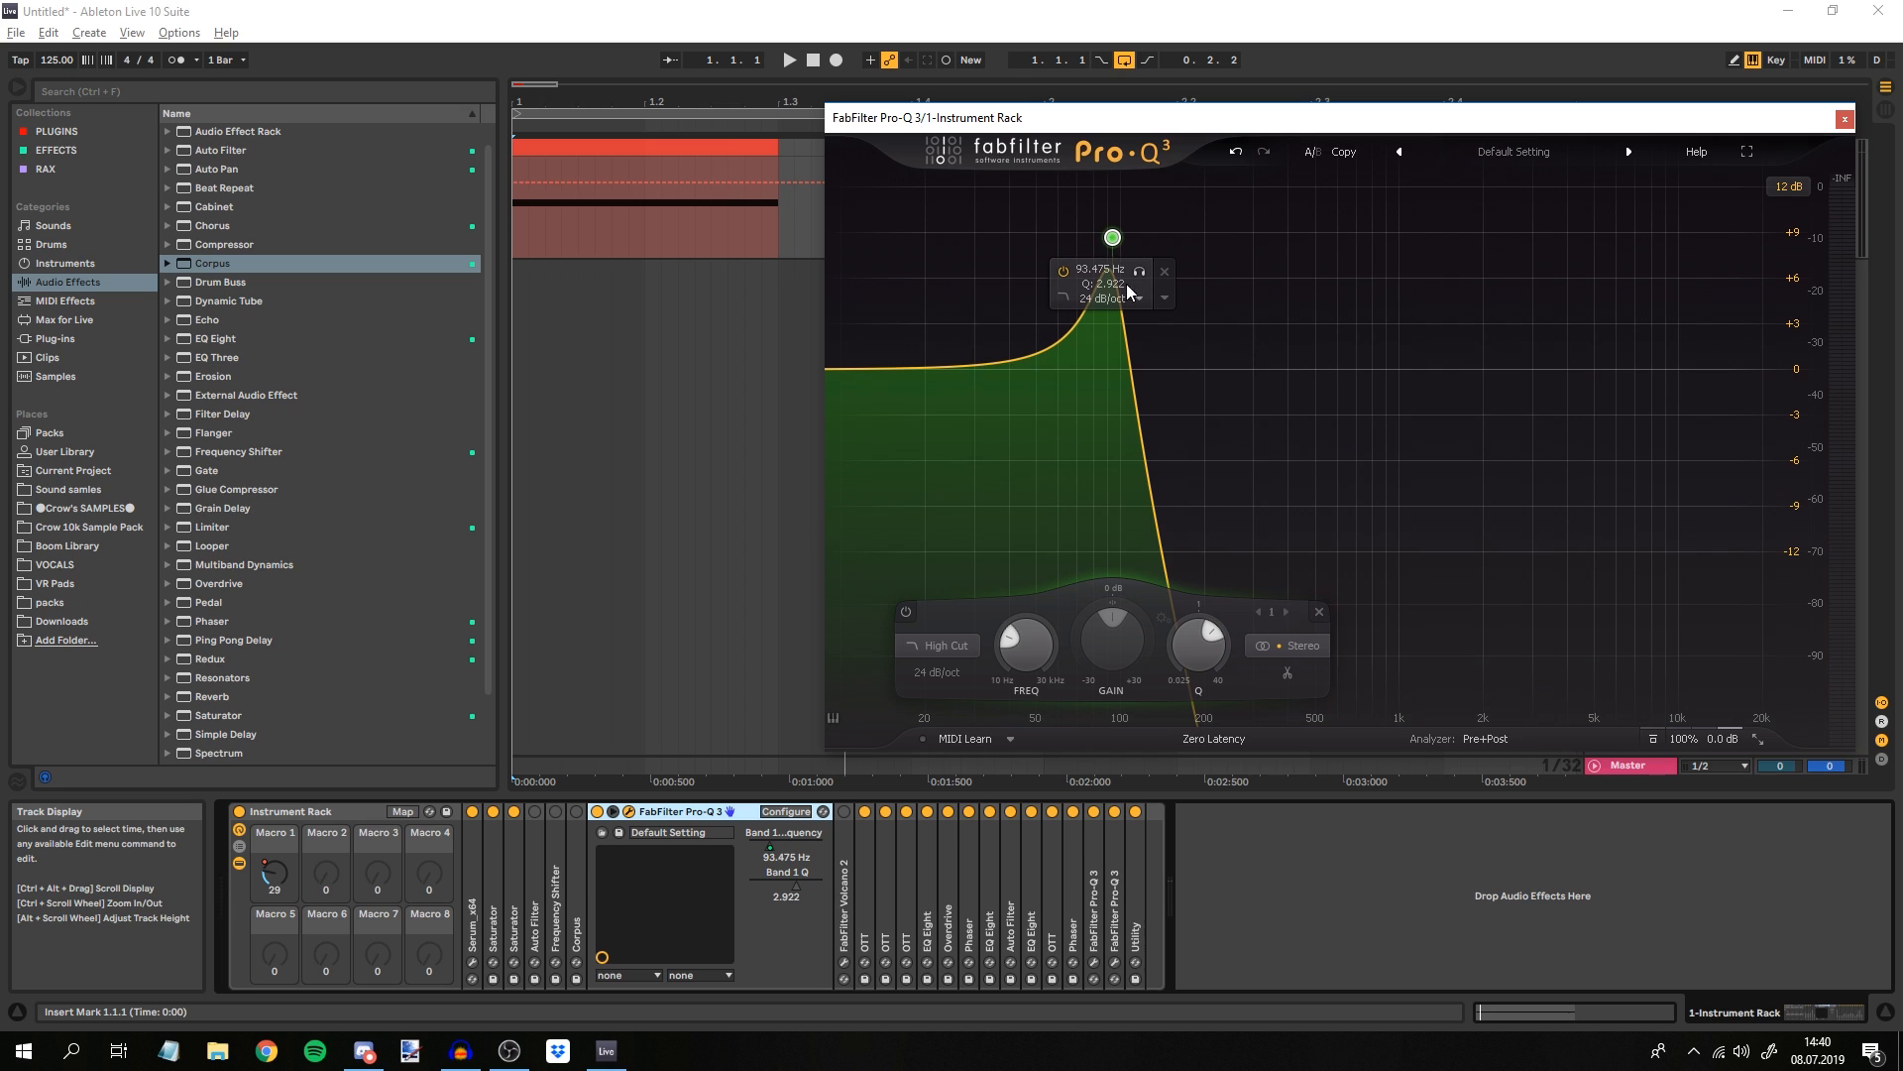
Try slopes of 48, 6 and 96 dB/oct on the Pro-Q 3 high-cut band, and restore 24 dB/oct.
left_click(937, 672)
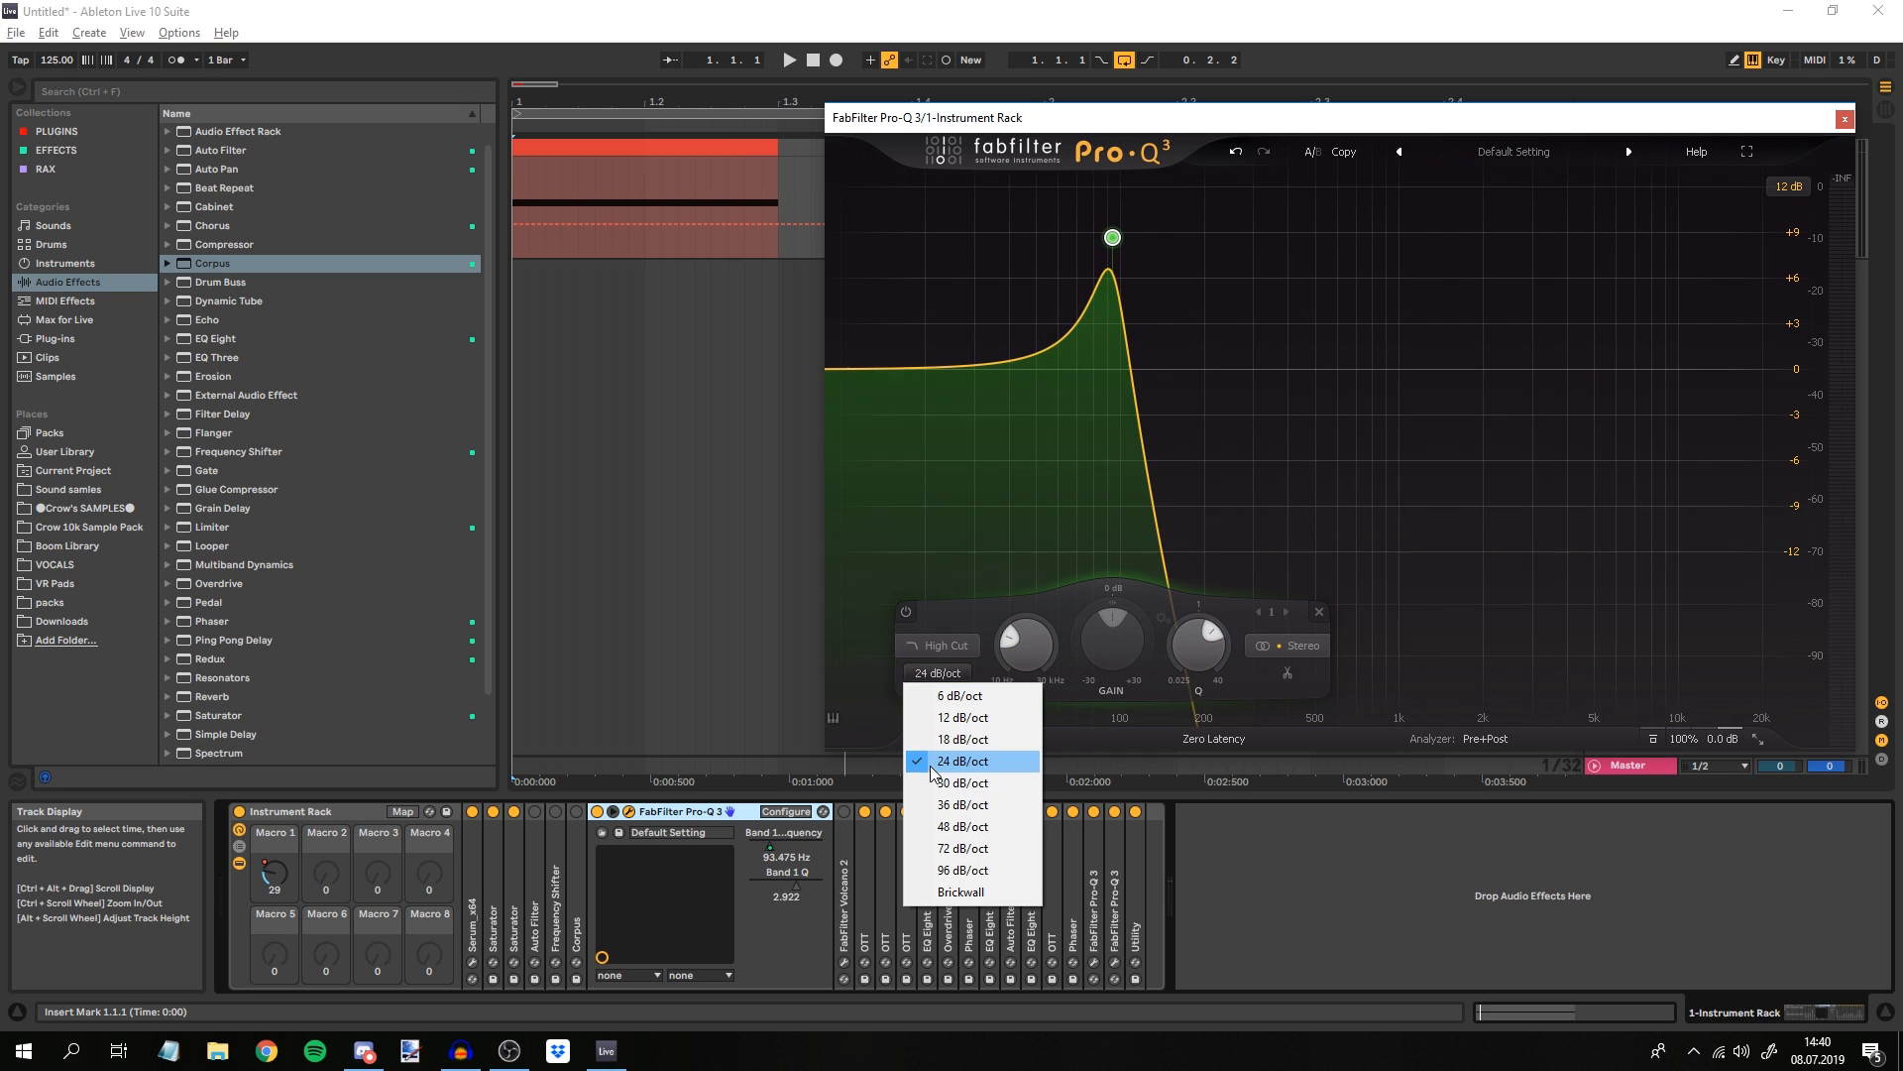
left_click(968, 826)
left_click(952, 675)
left_click(956, 694)
left_click(952, 673)
left_click(962, 869)
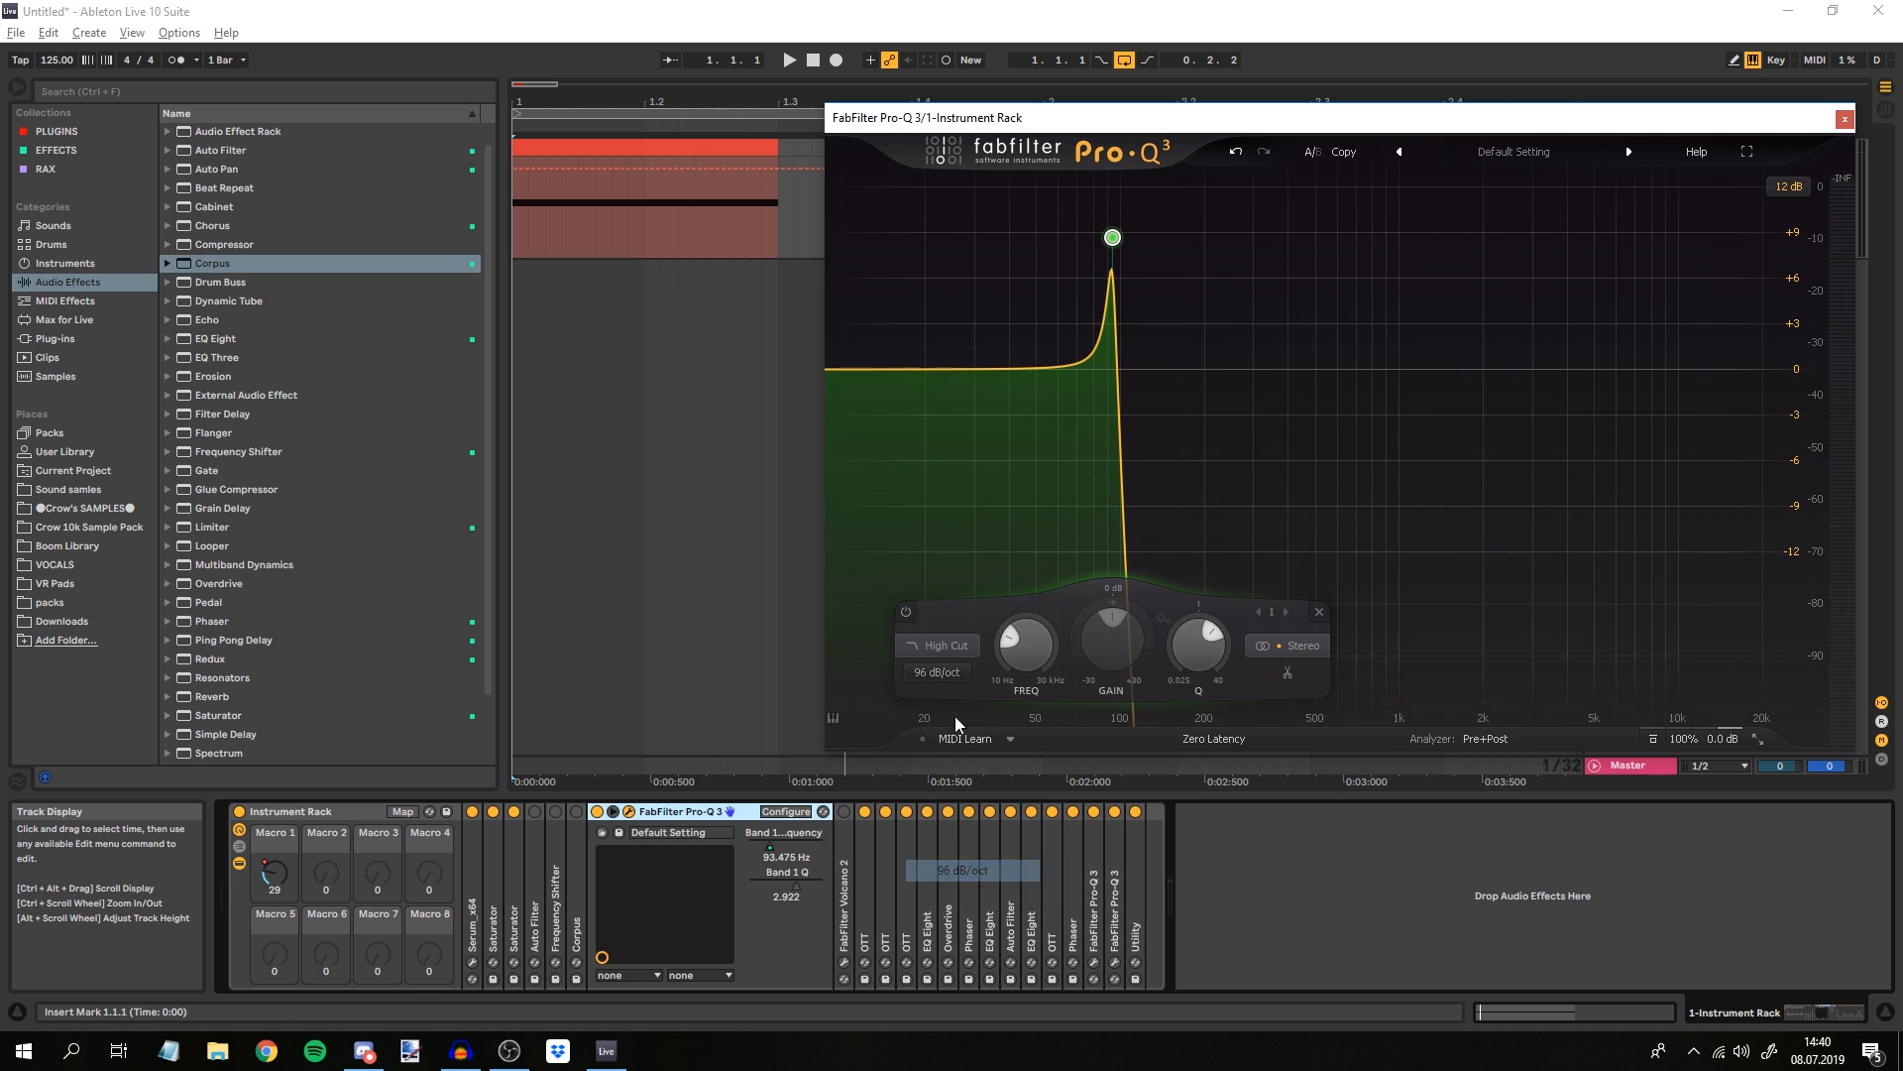
left_click(937, 673)
left_click(947, 764)
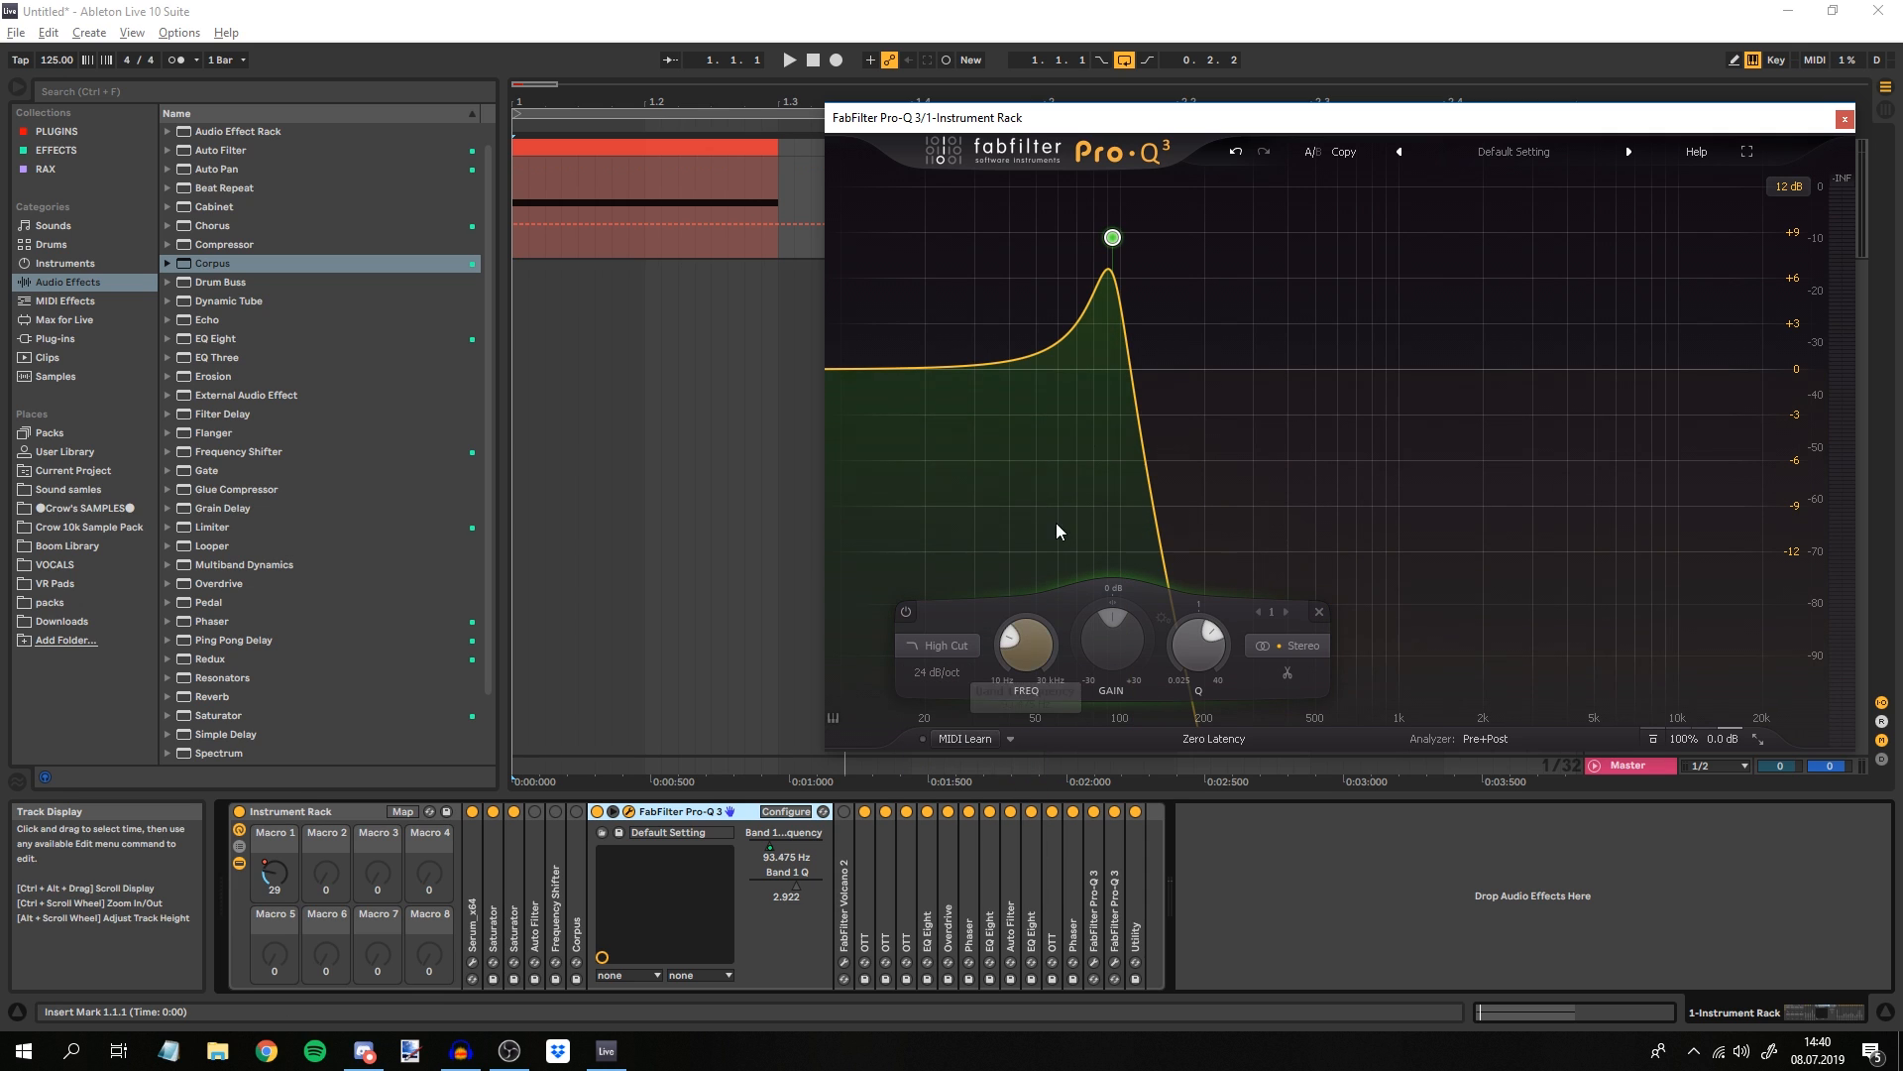
Audition the clip through the Pro-Q 3 high-cut band, then close the plug-in window.
key("space")
key("space")
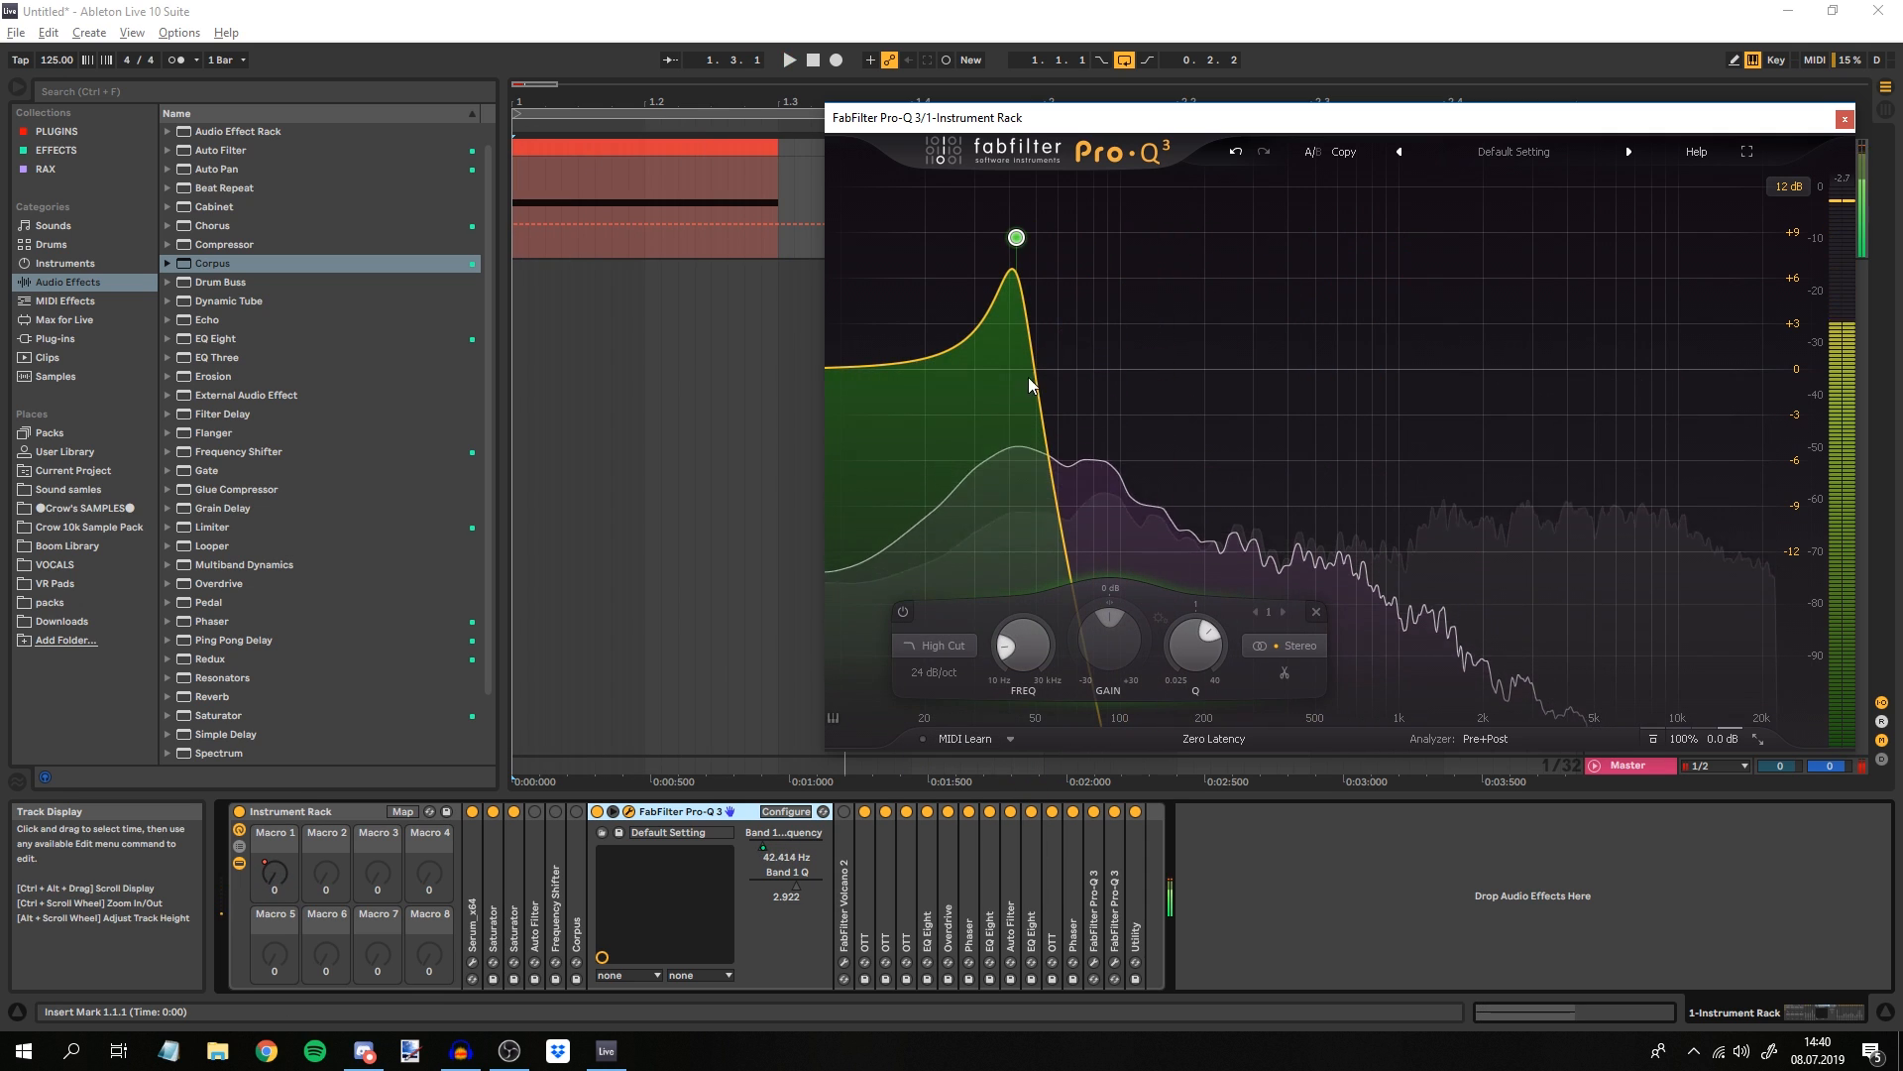
left_click_drag(945, 123, 913, 119)
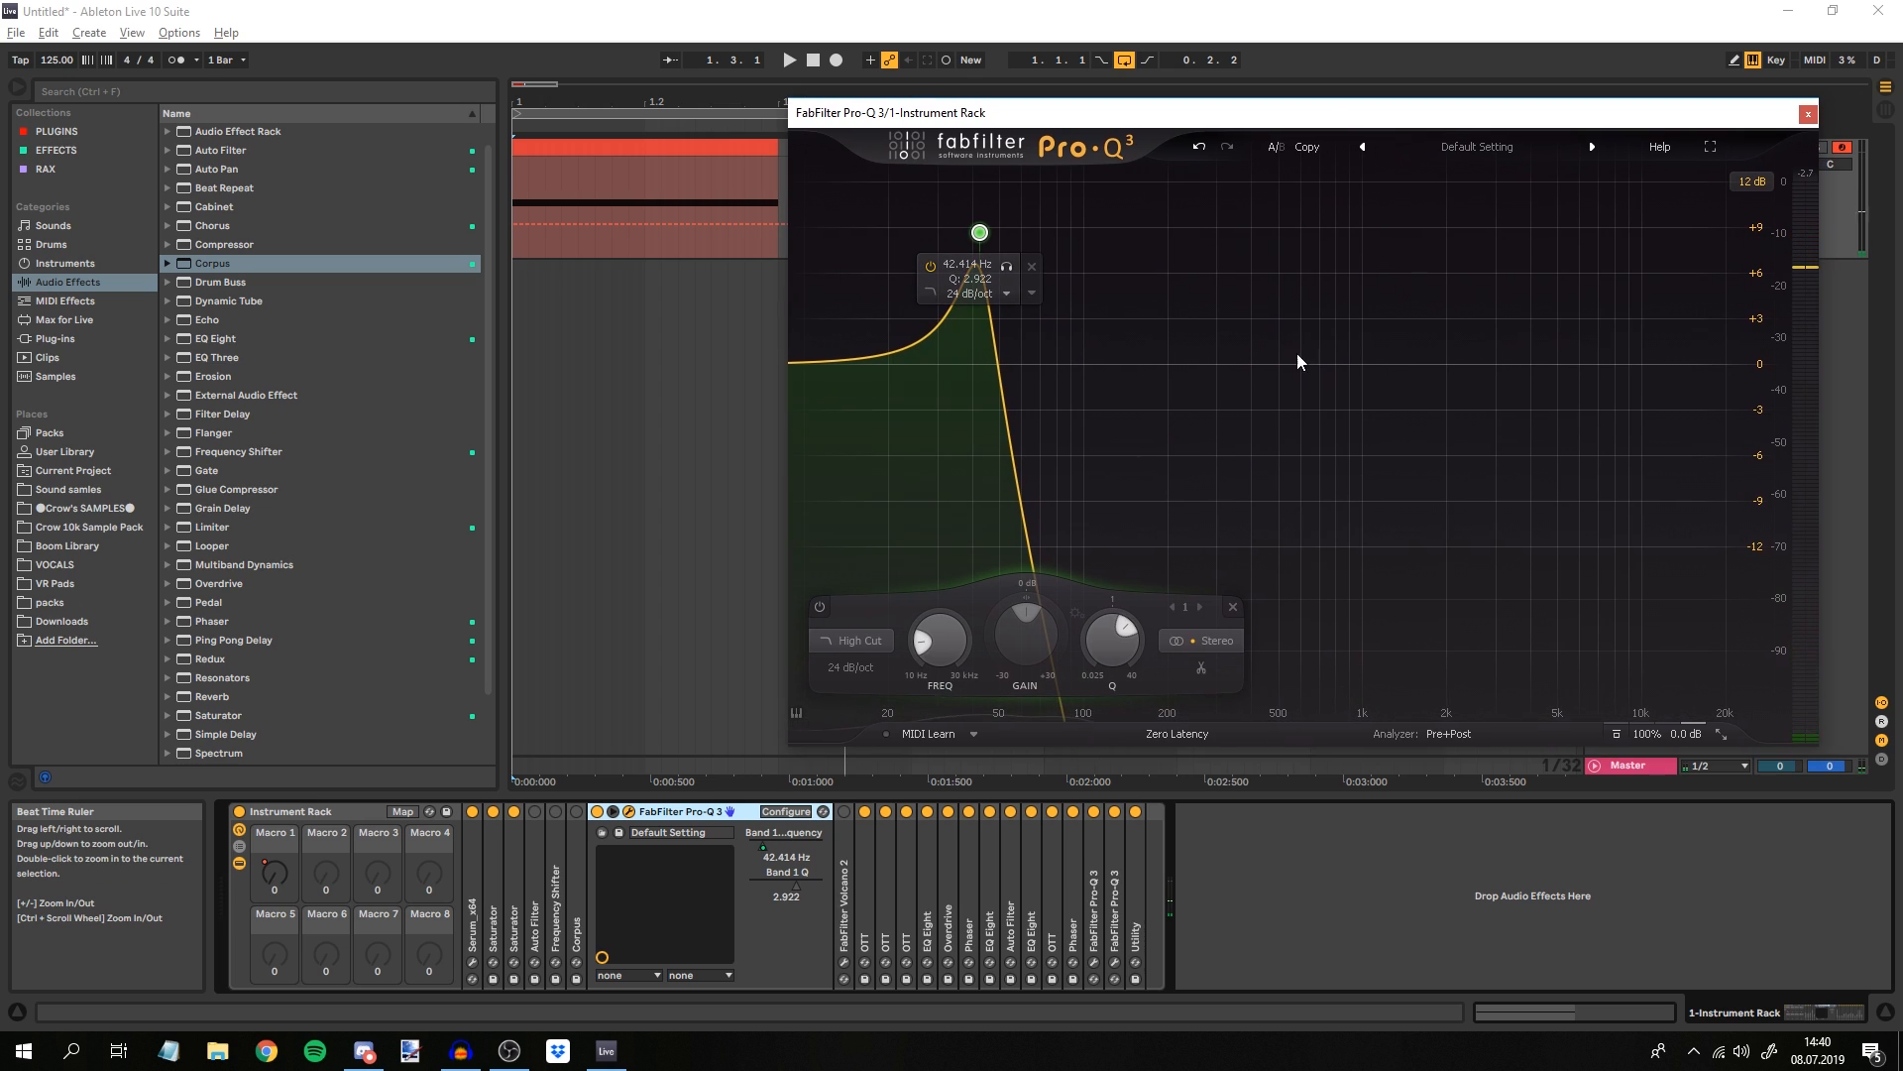
left_click(1813, 115)
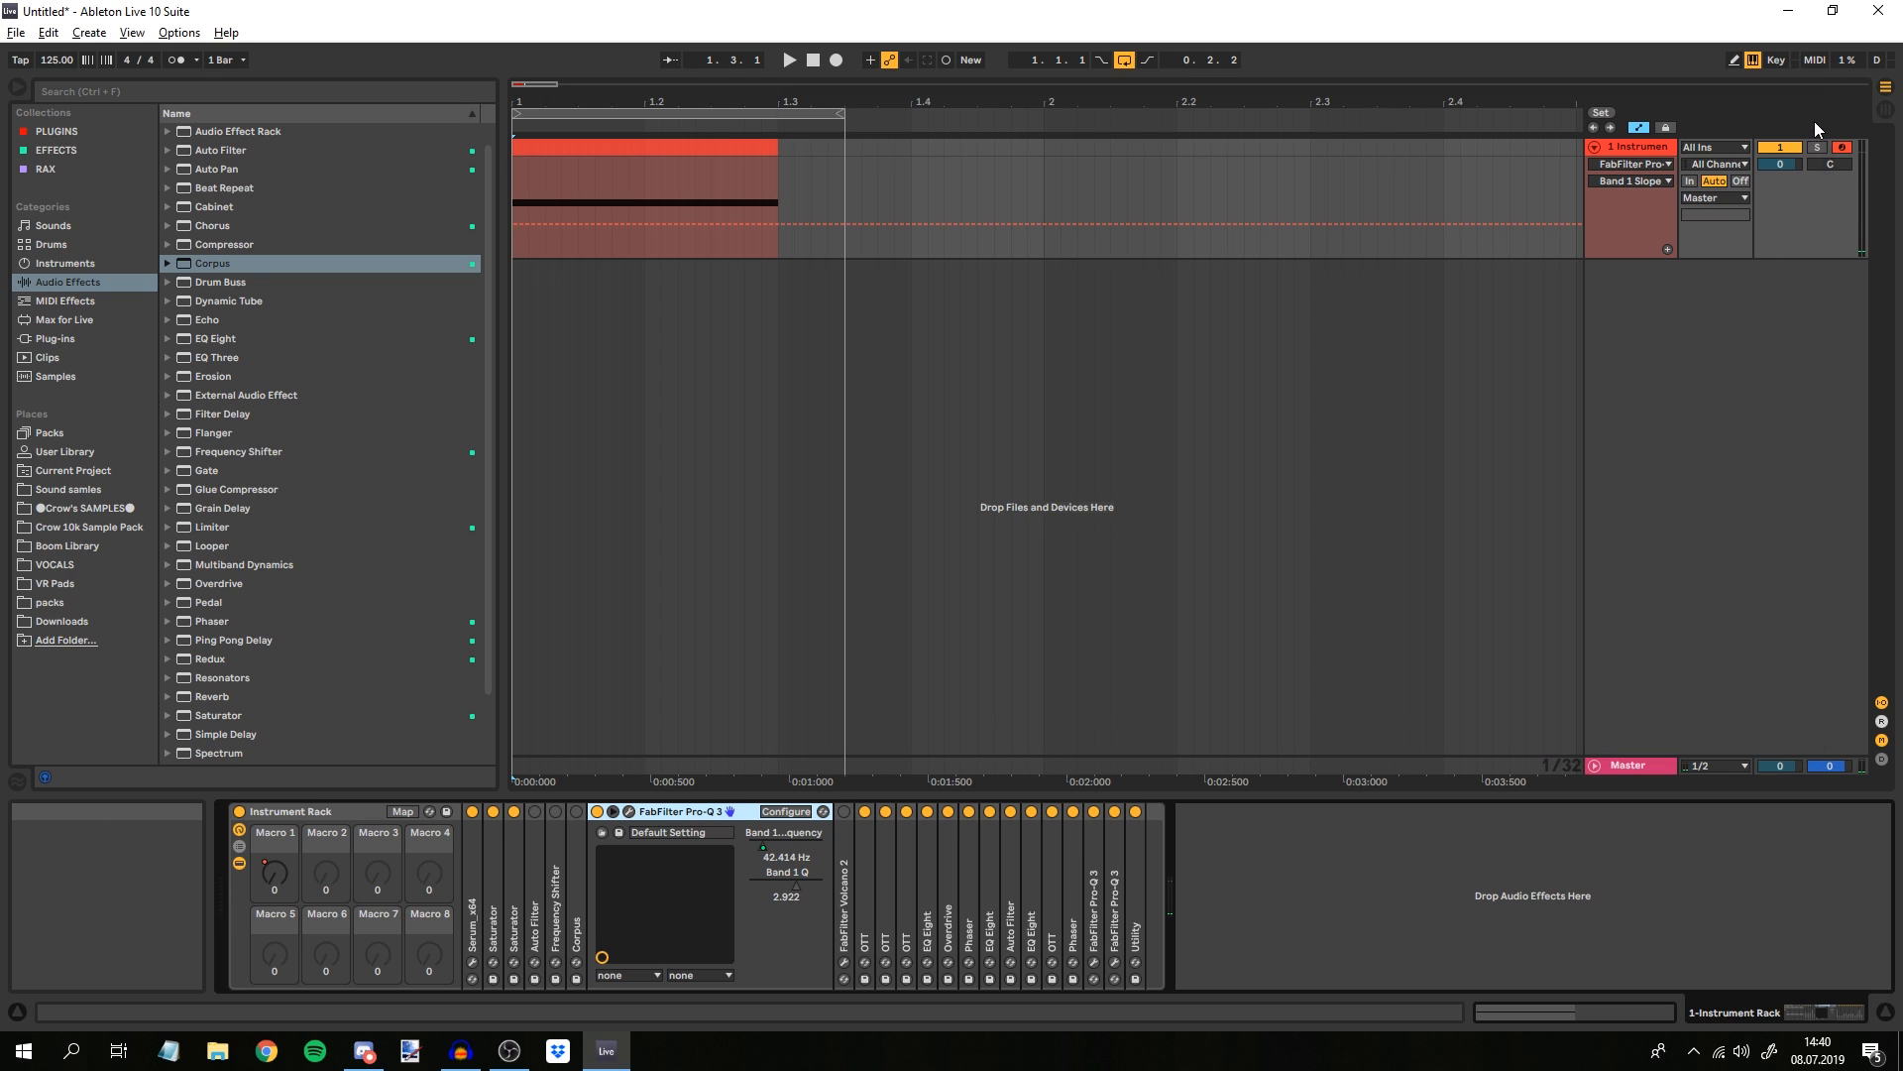
Reopen the Pro-Q 3 window and add the Band 1 Slope parameter to the device's configured parameters.
left_click(629, 811)
left_click(789, 817)
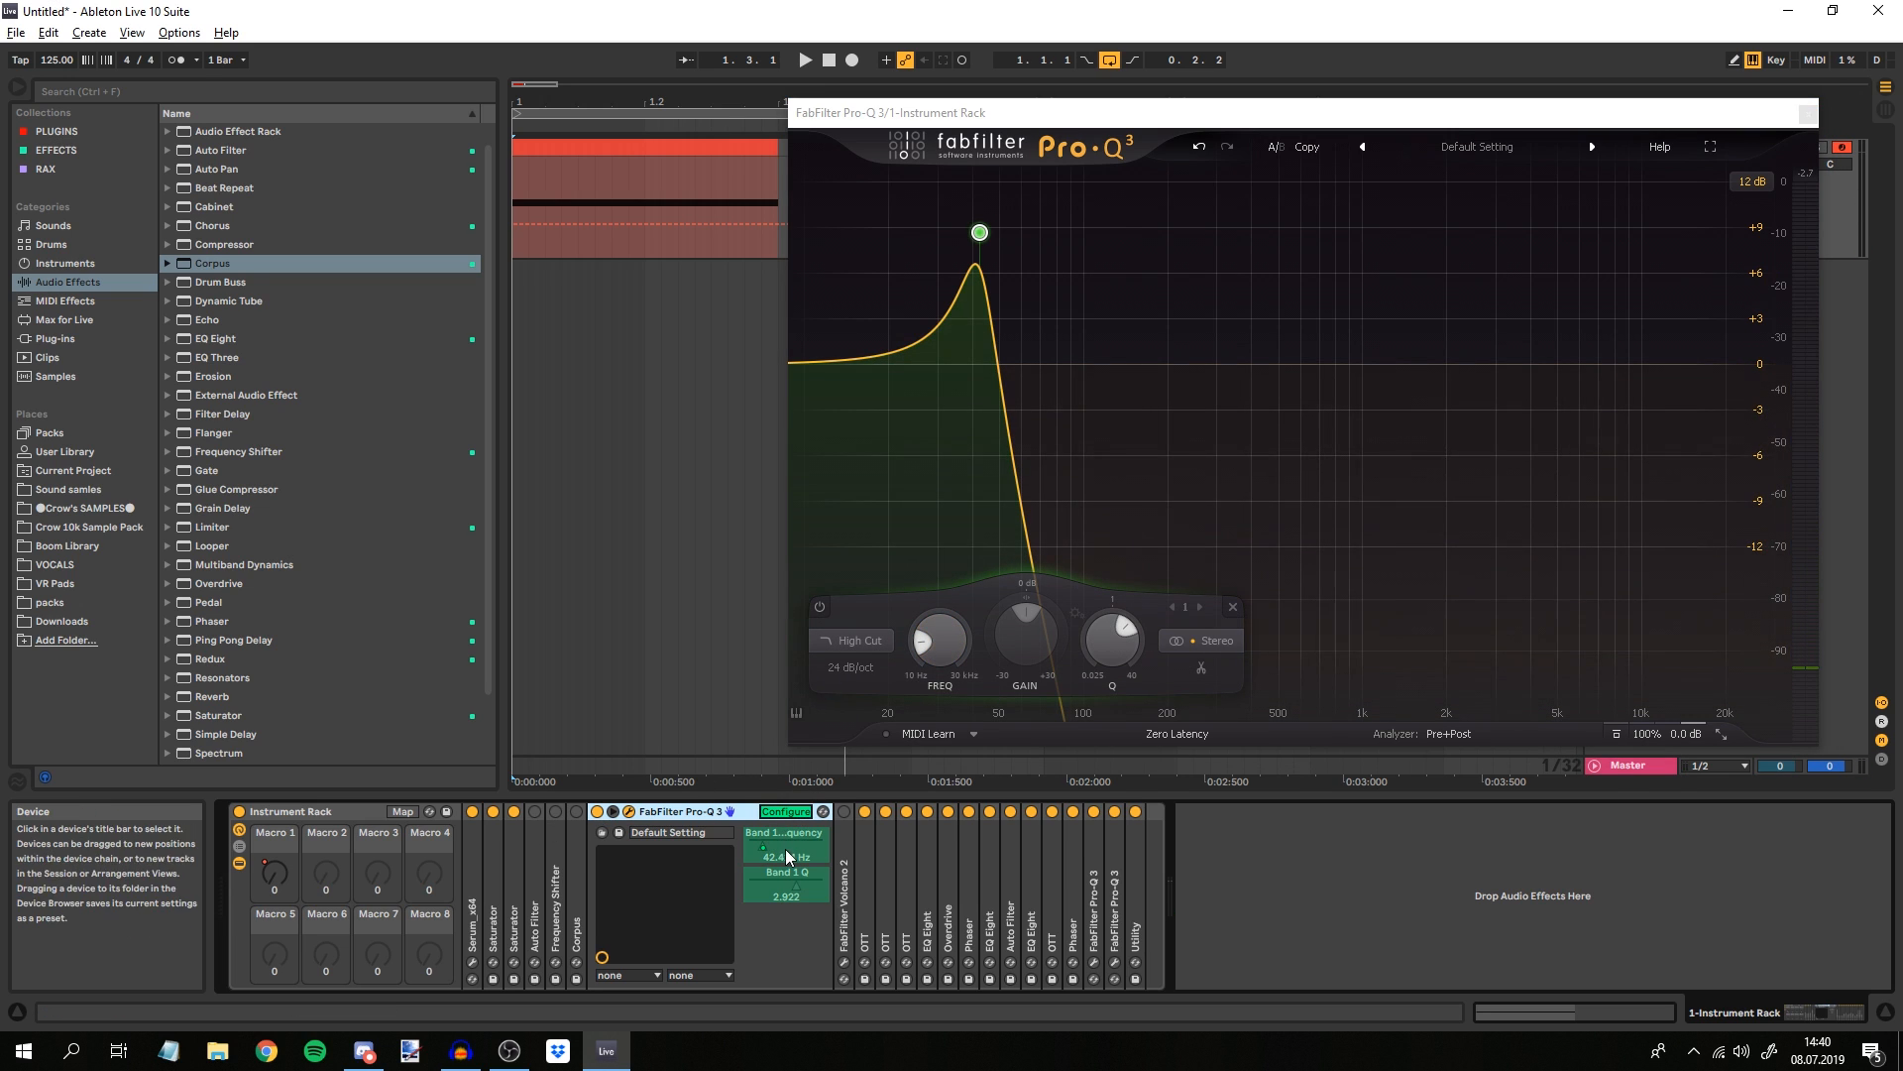
left_click(852, 668)
left_click(891, 665)
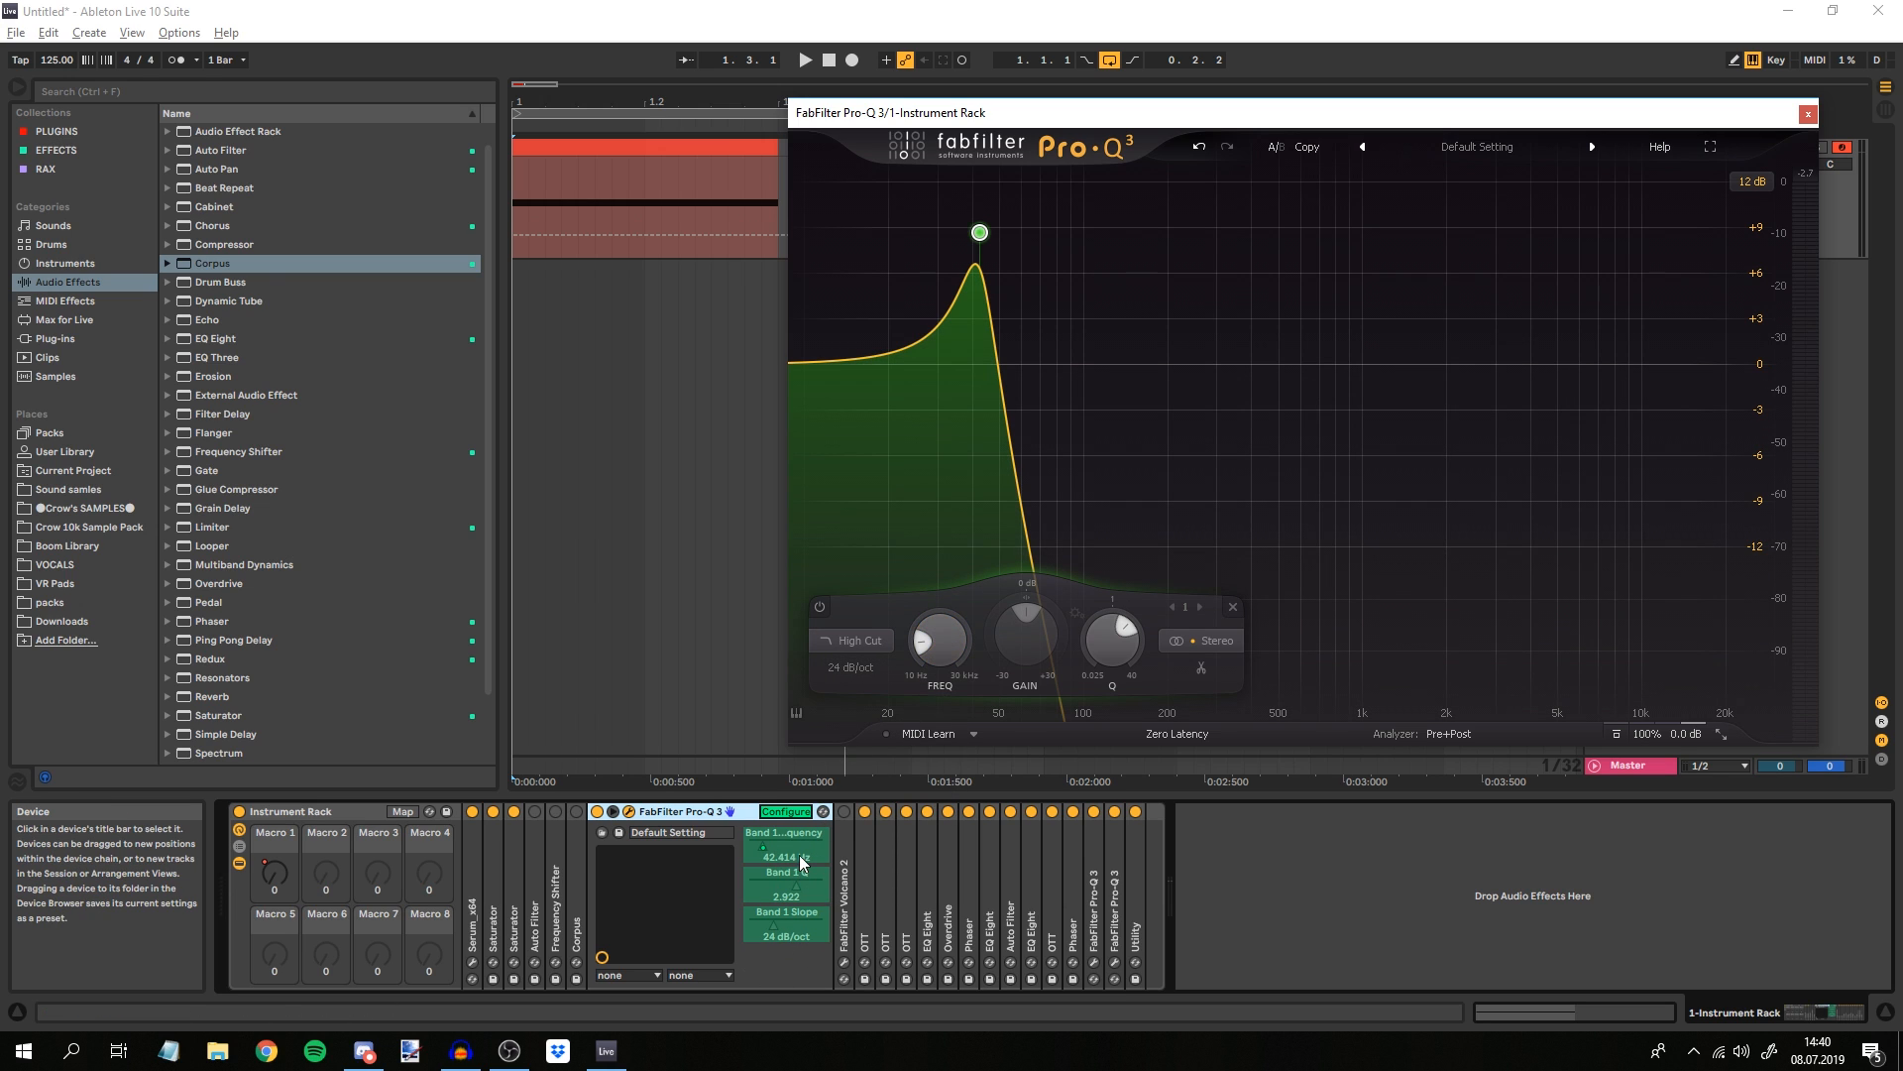
Switch the active filter in the rack from FabFilter Pro-Q 3 to FabFilter Volcano 2, and close the Pro-Q 3 window.
double_click(684, 811)
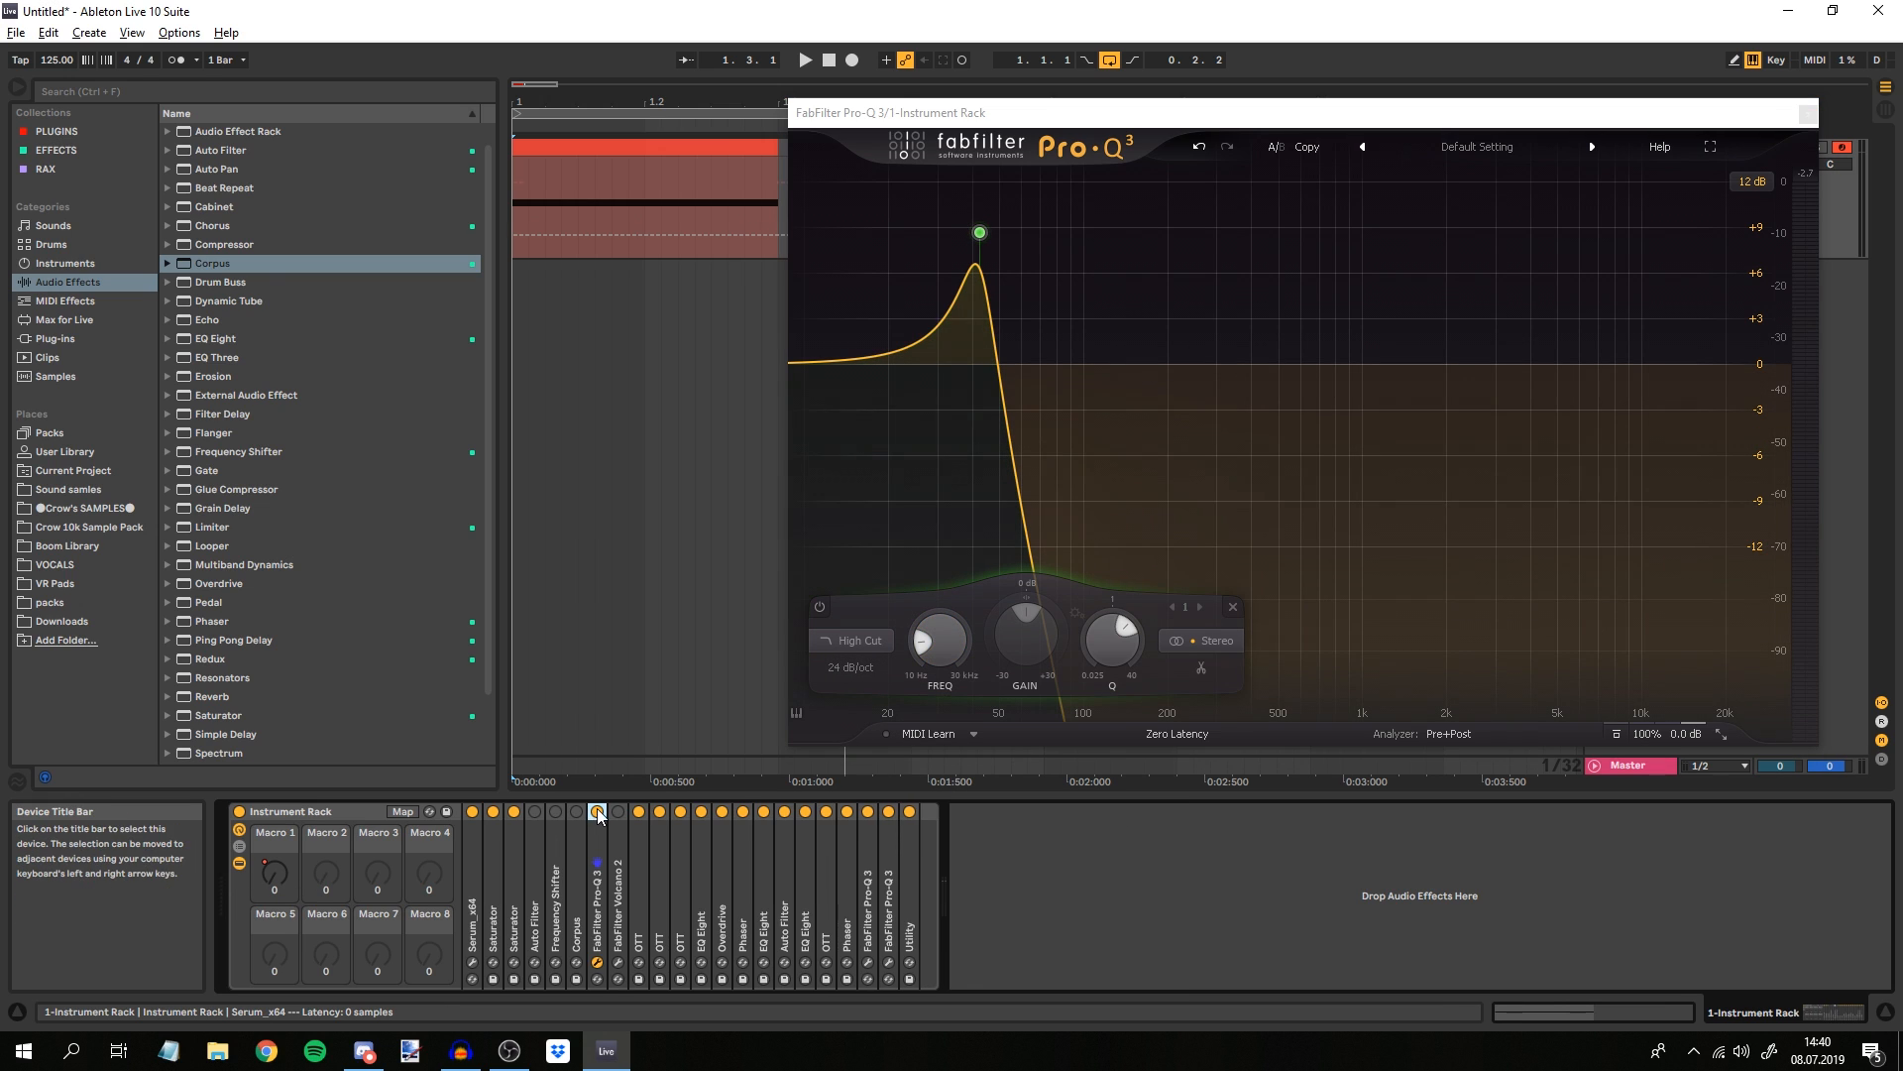
double_click(621, 828)
left_click(620, 812)
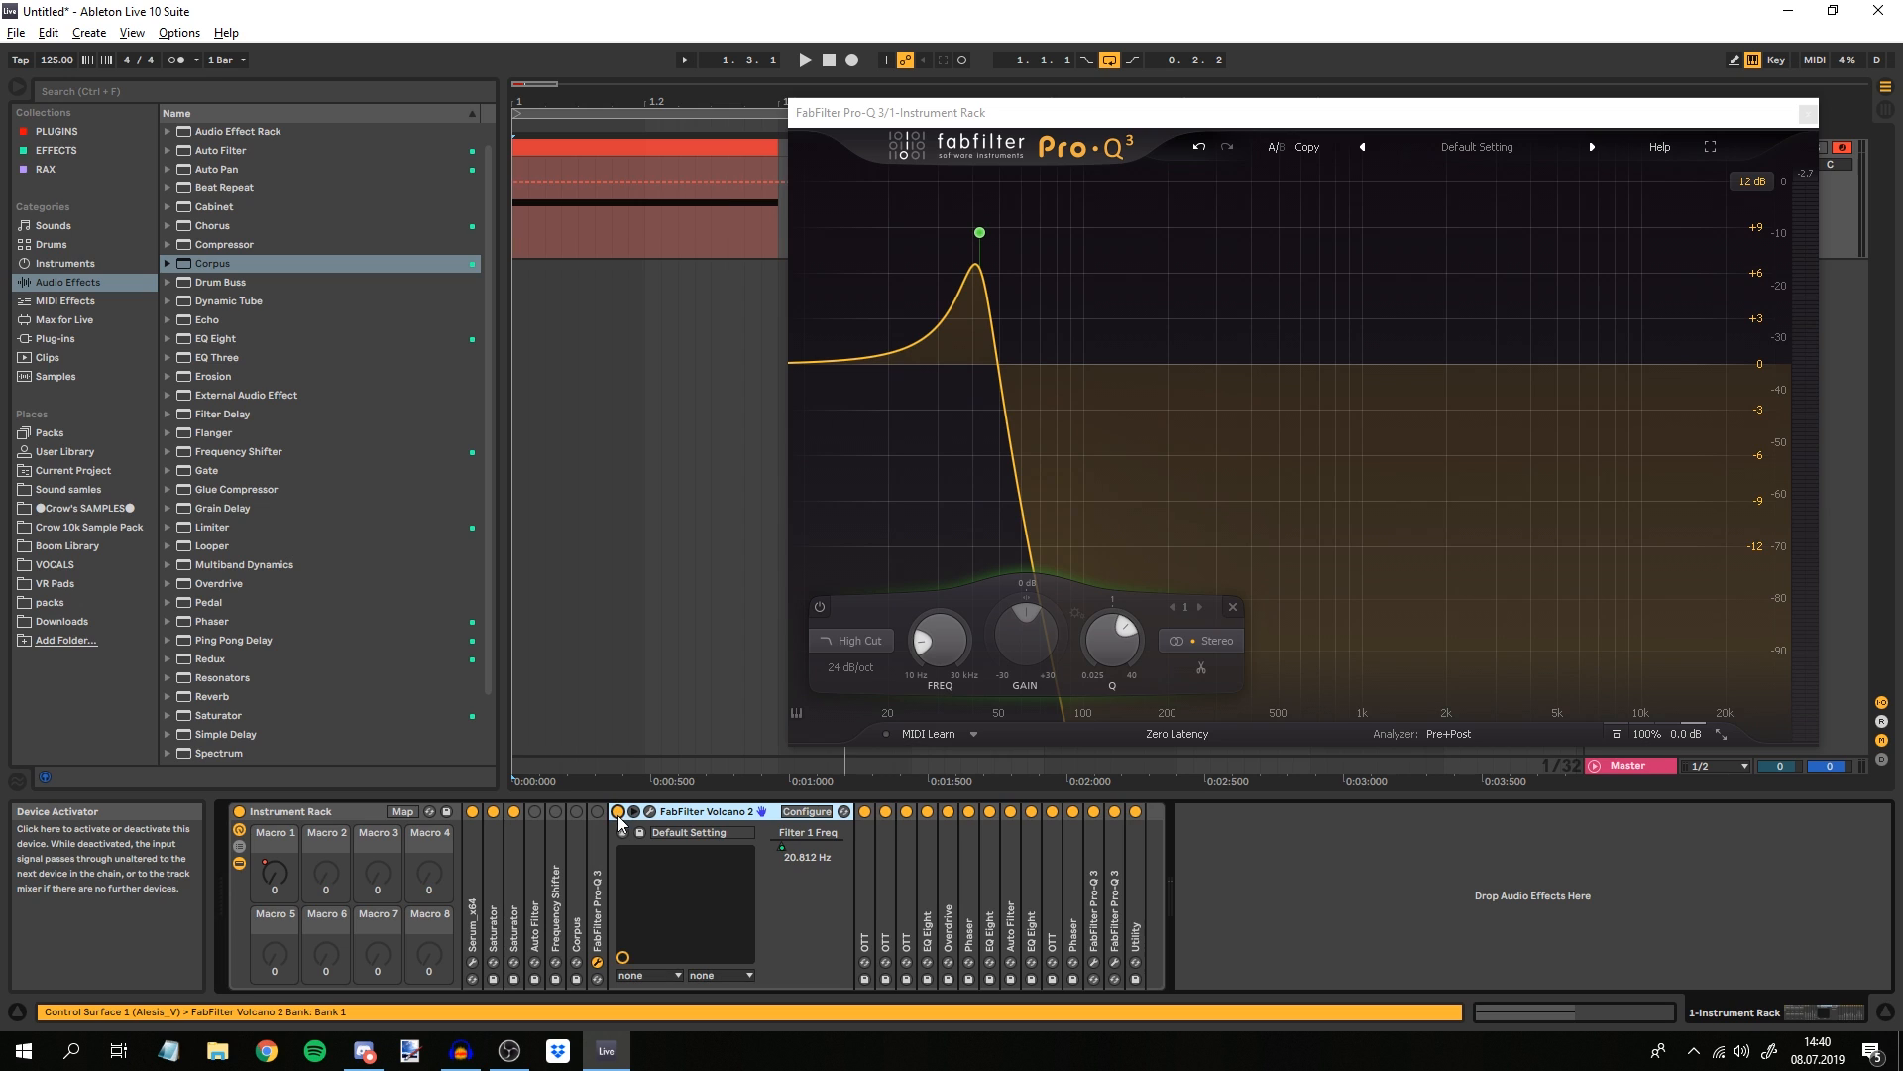
left_click(598, 963)
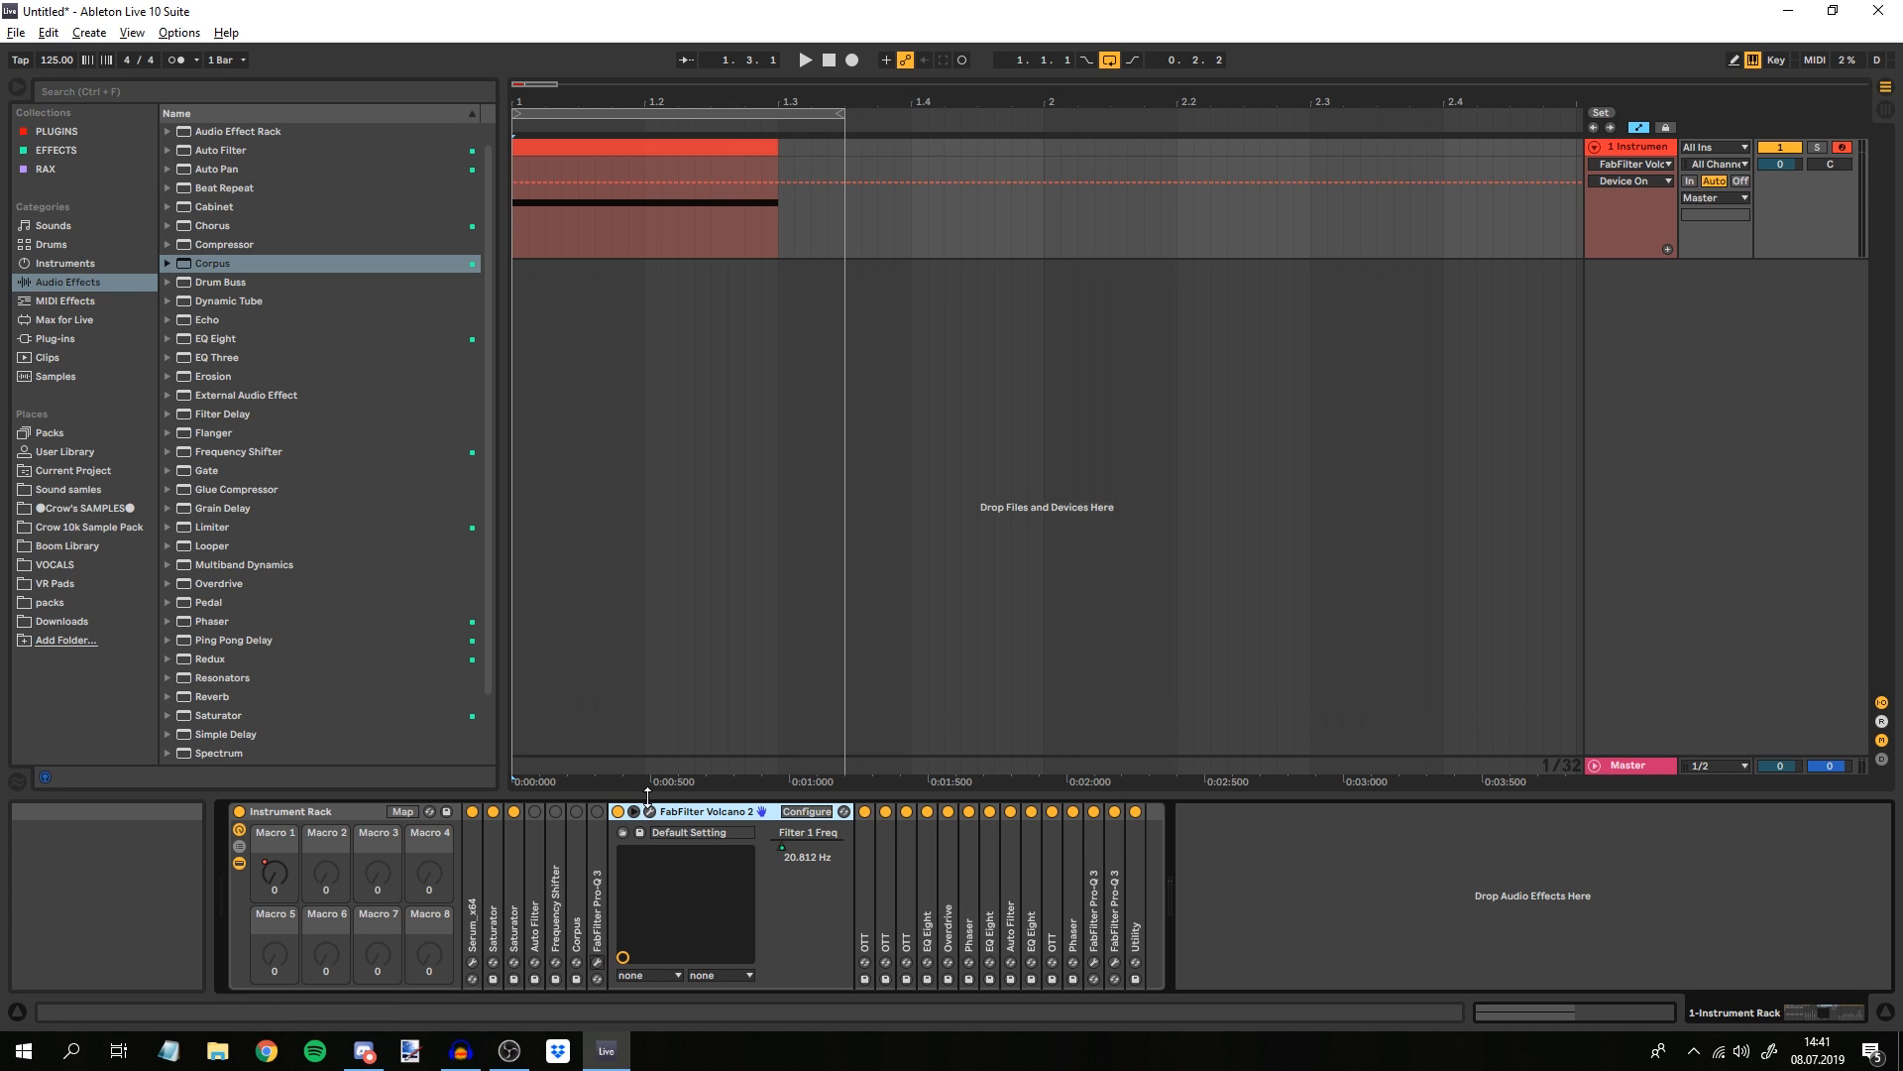
Open the Volcano 2 plug-in window and keep filter 1's style set to Smooth.
left_click(650, 811)
mouse_move(936, 325)
left_mouse_down()
mouse_move(962, 378)
mouse_move(948, 336)
left_mouse_up()
left_click(1243, 555)
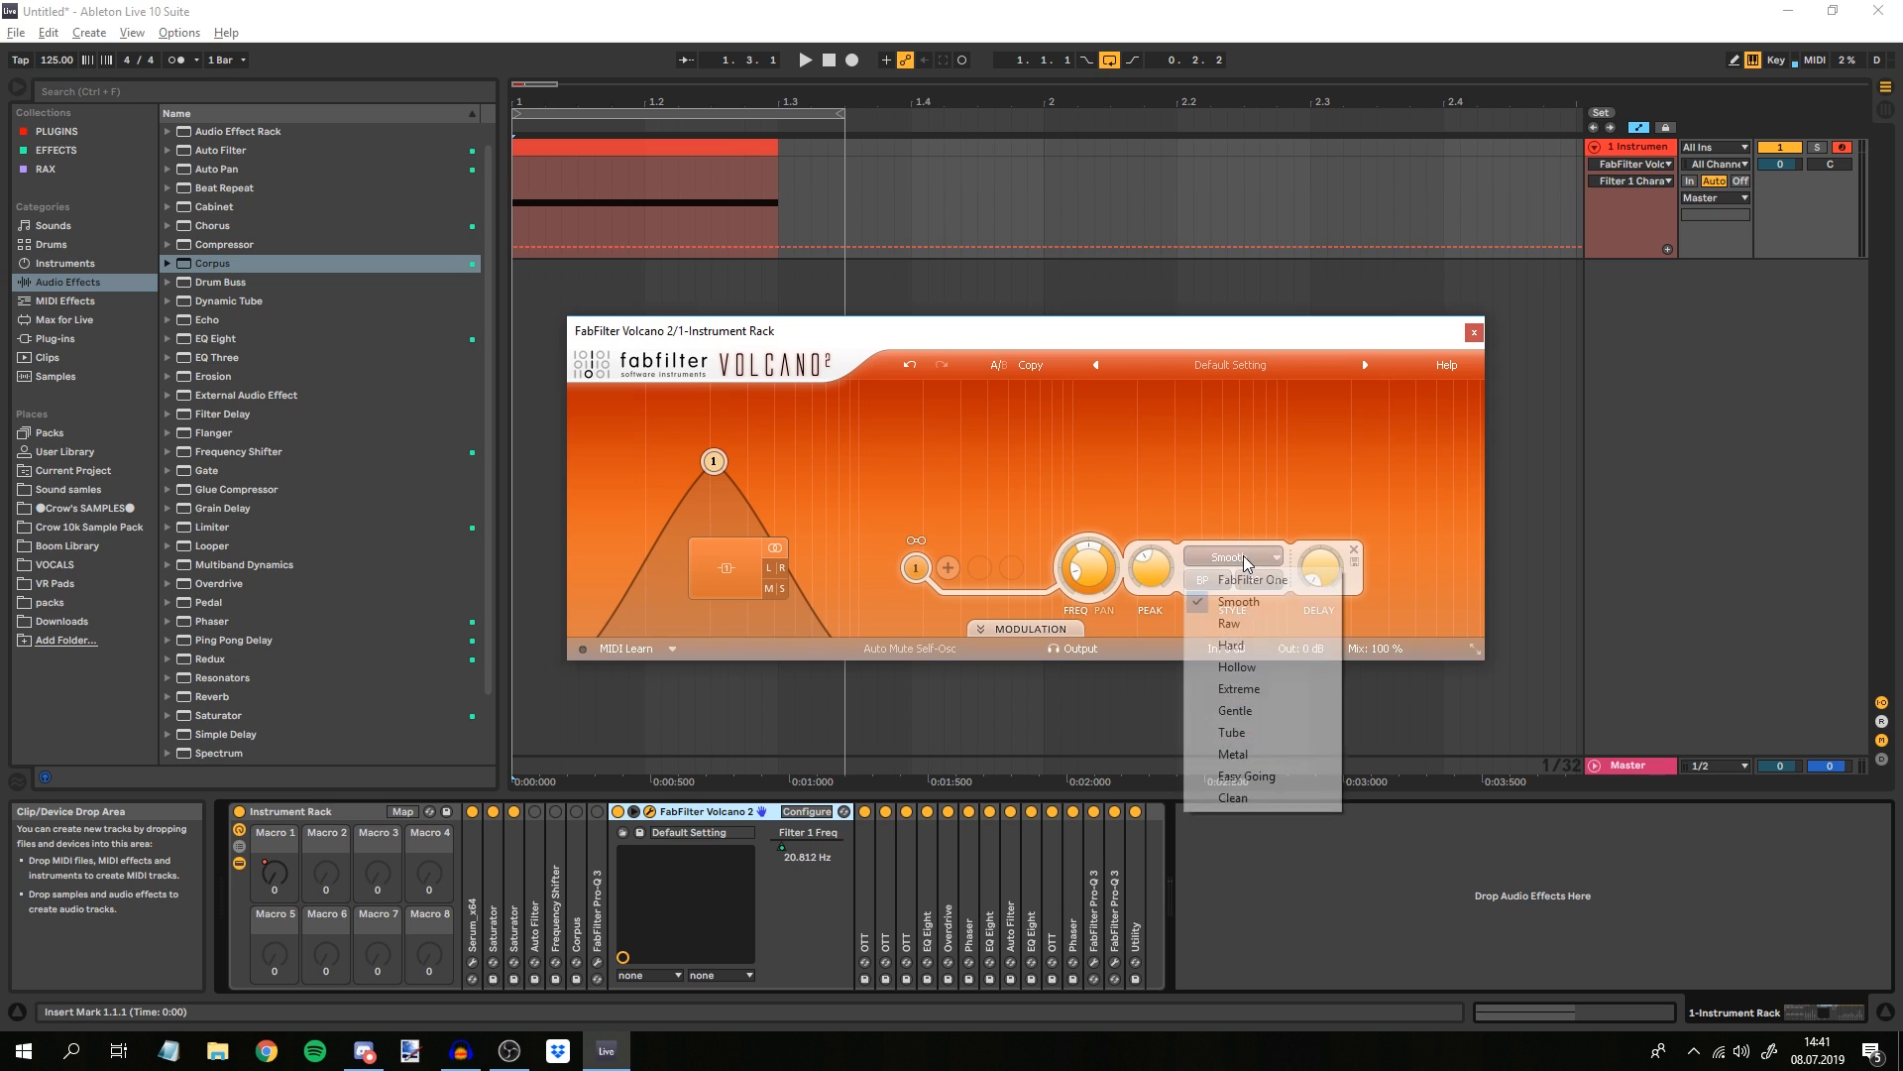
left_click(1219, 602)
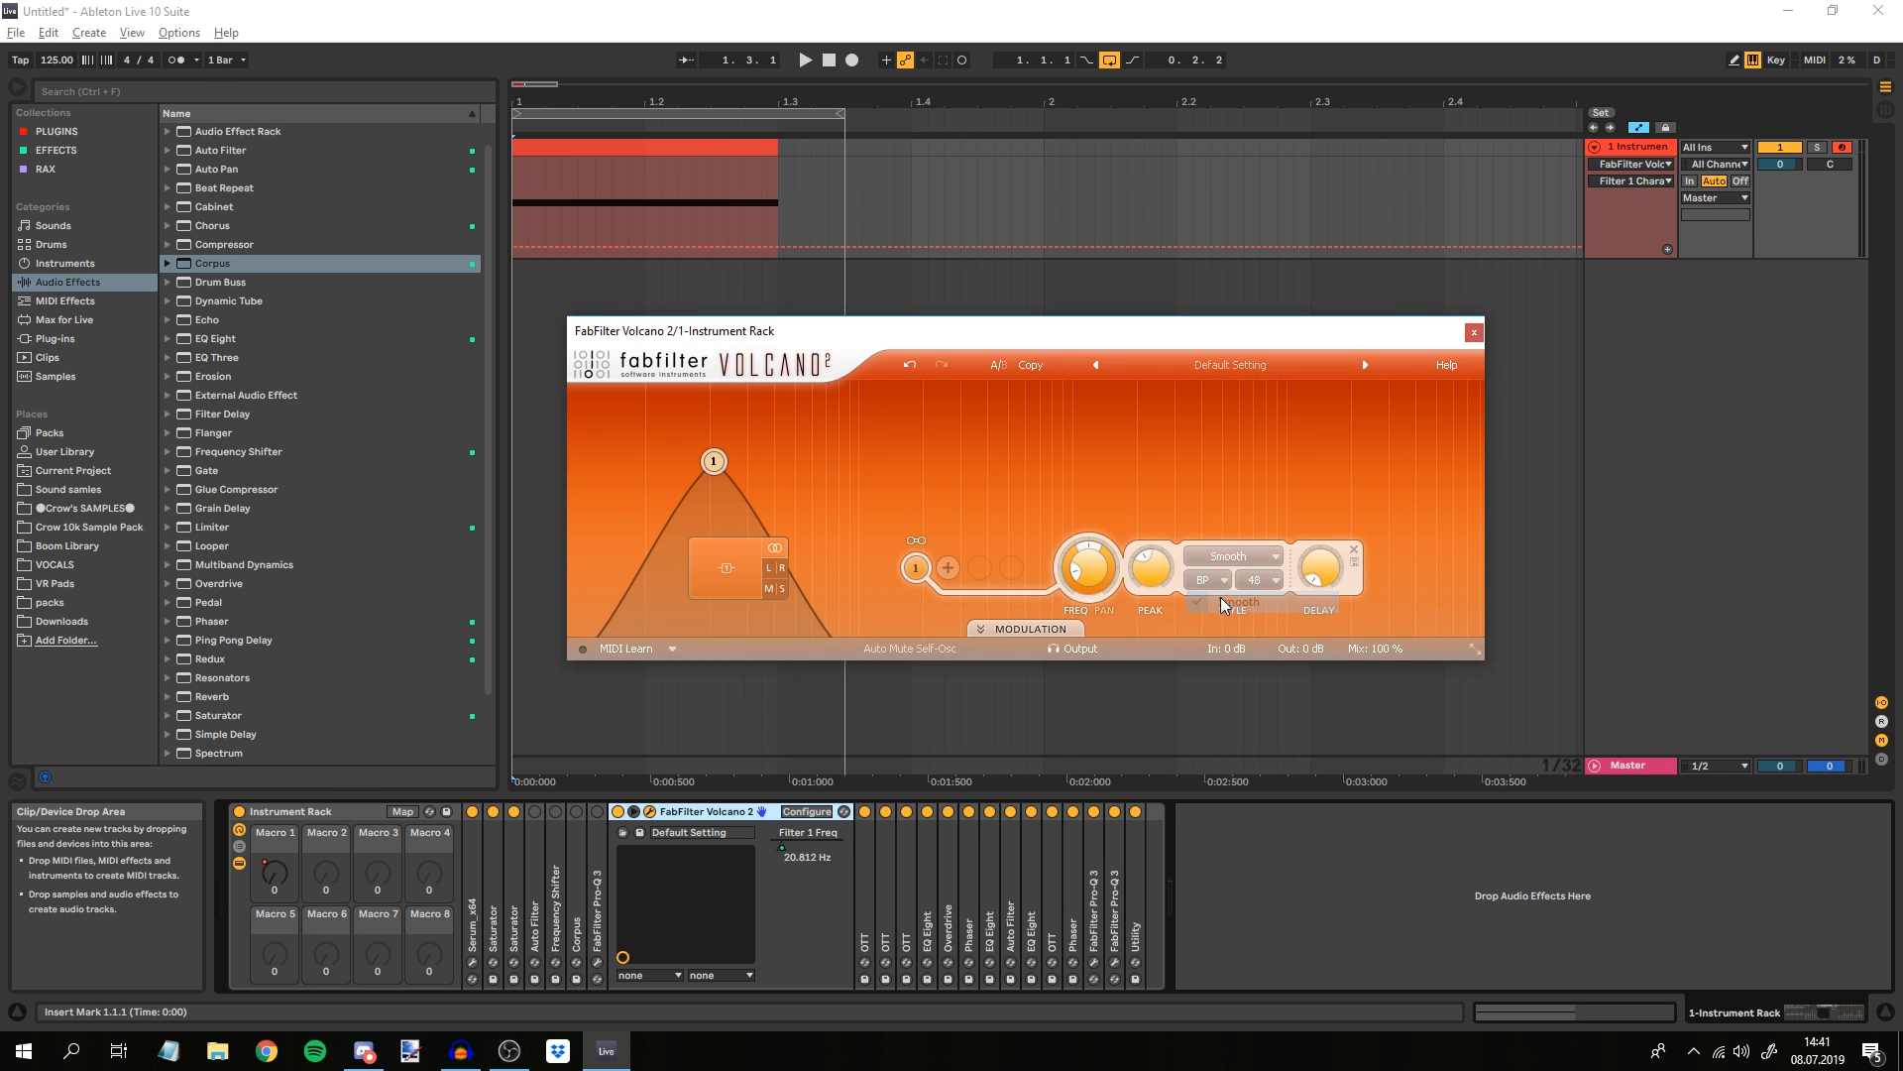
Set Volcano 2's Filter 1 Pan to -0.124 and Filter 1 Peak to 0.426.
left_click(1095, 554)
left_click_drag(1095, 553, 1090, 561)
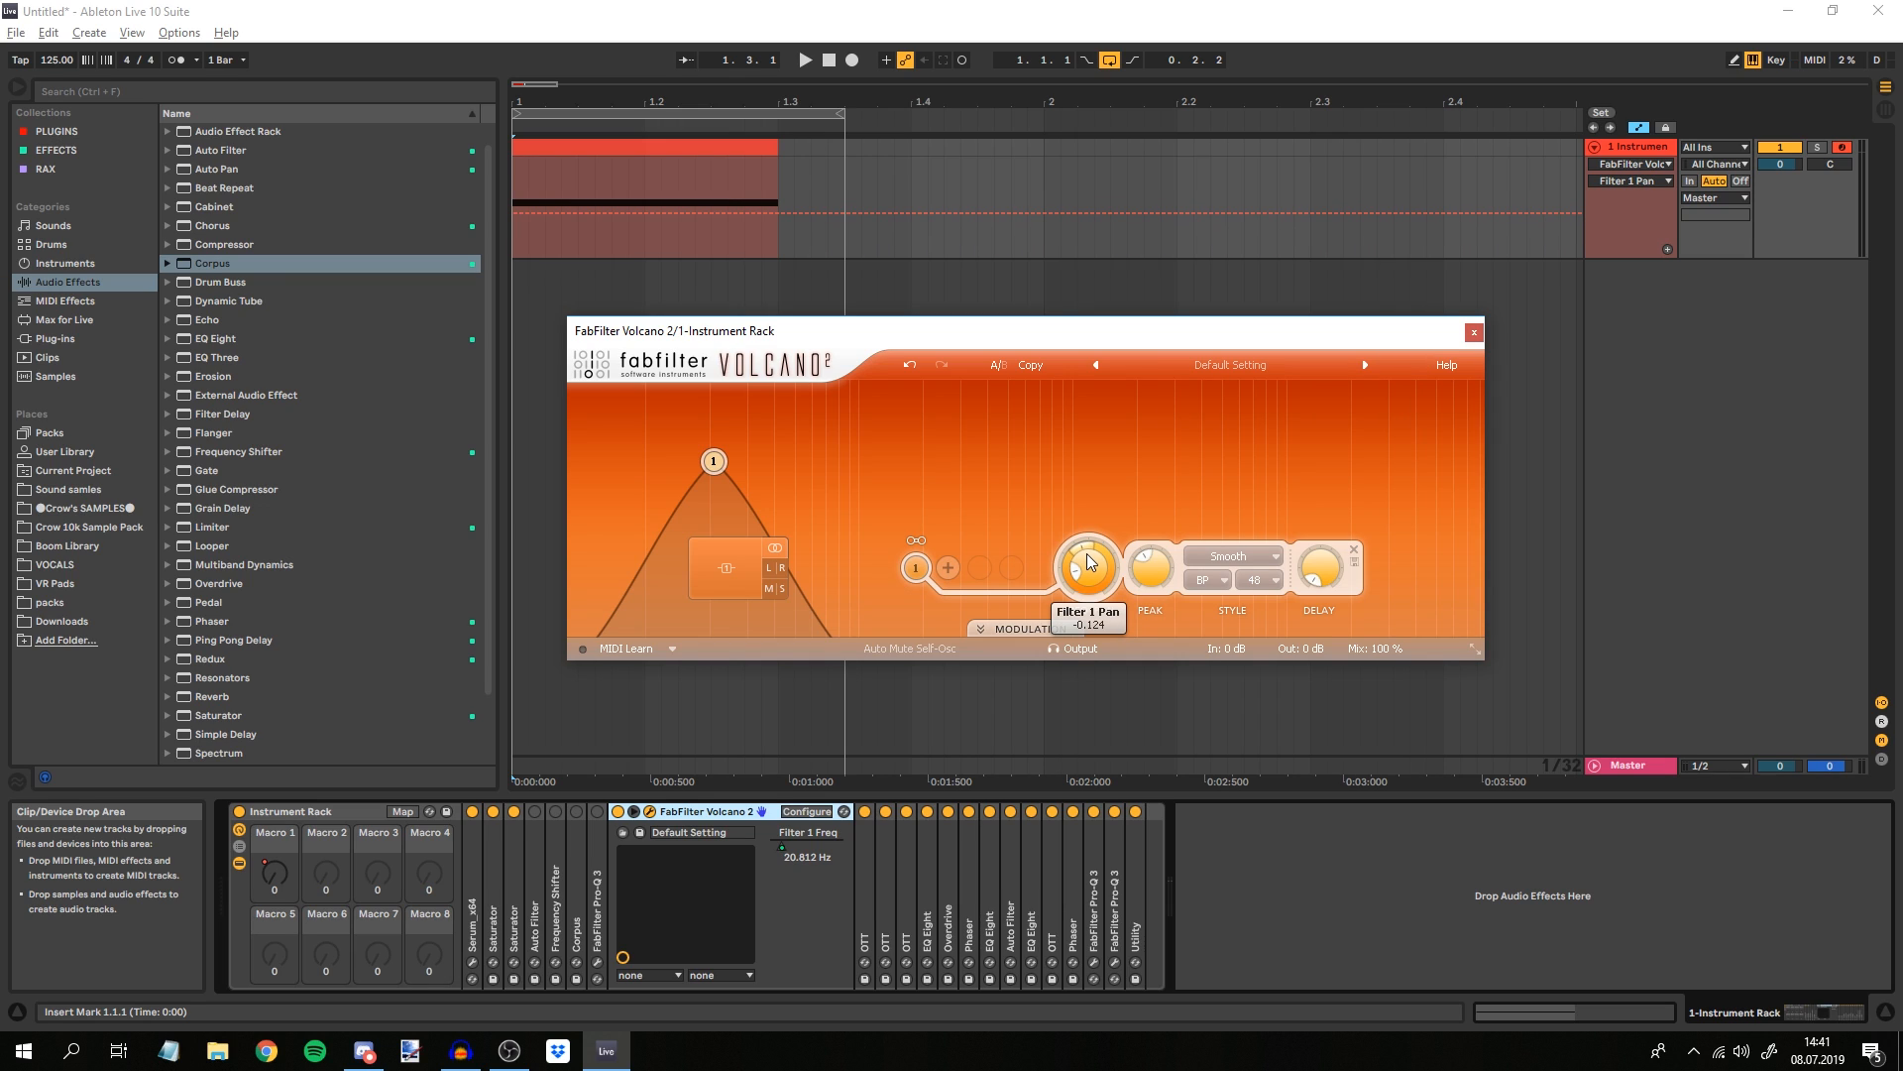
left_click(1094, 572)
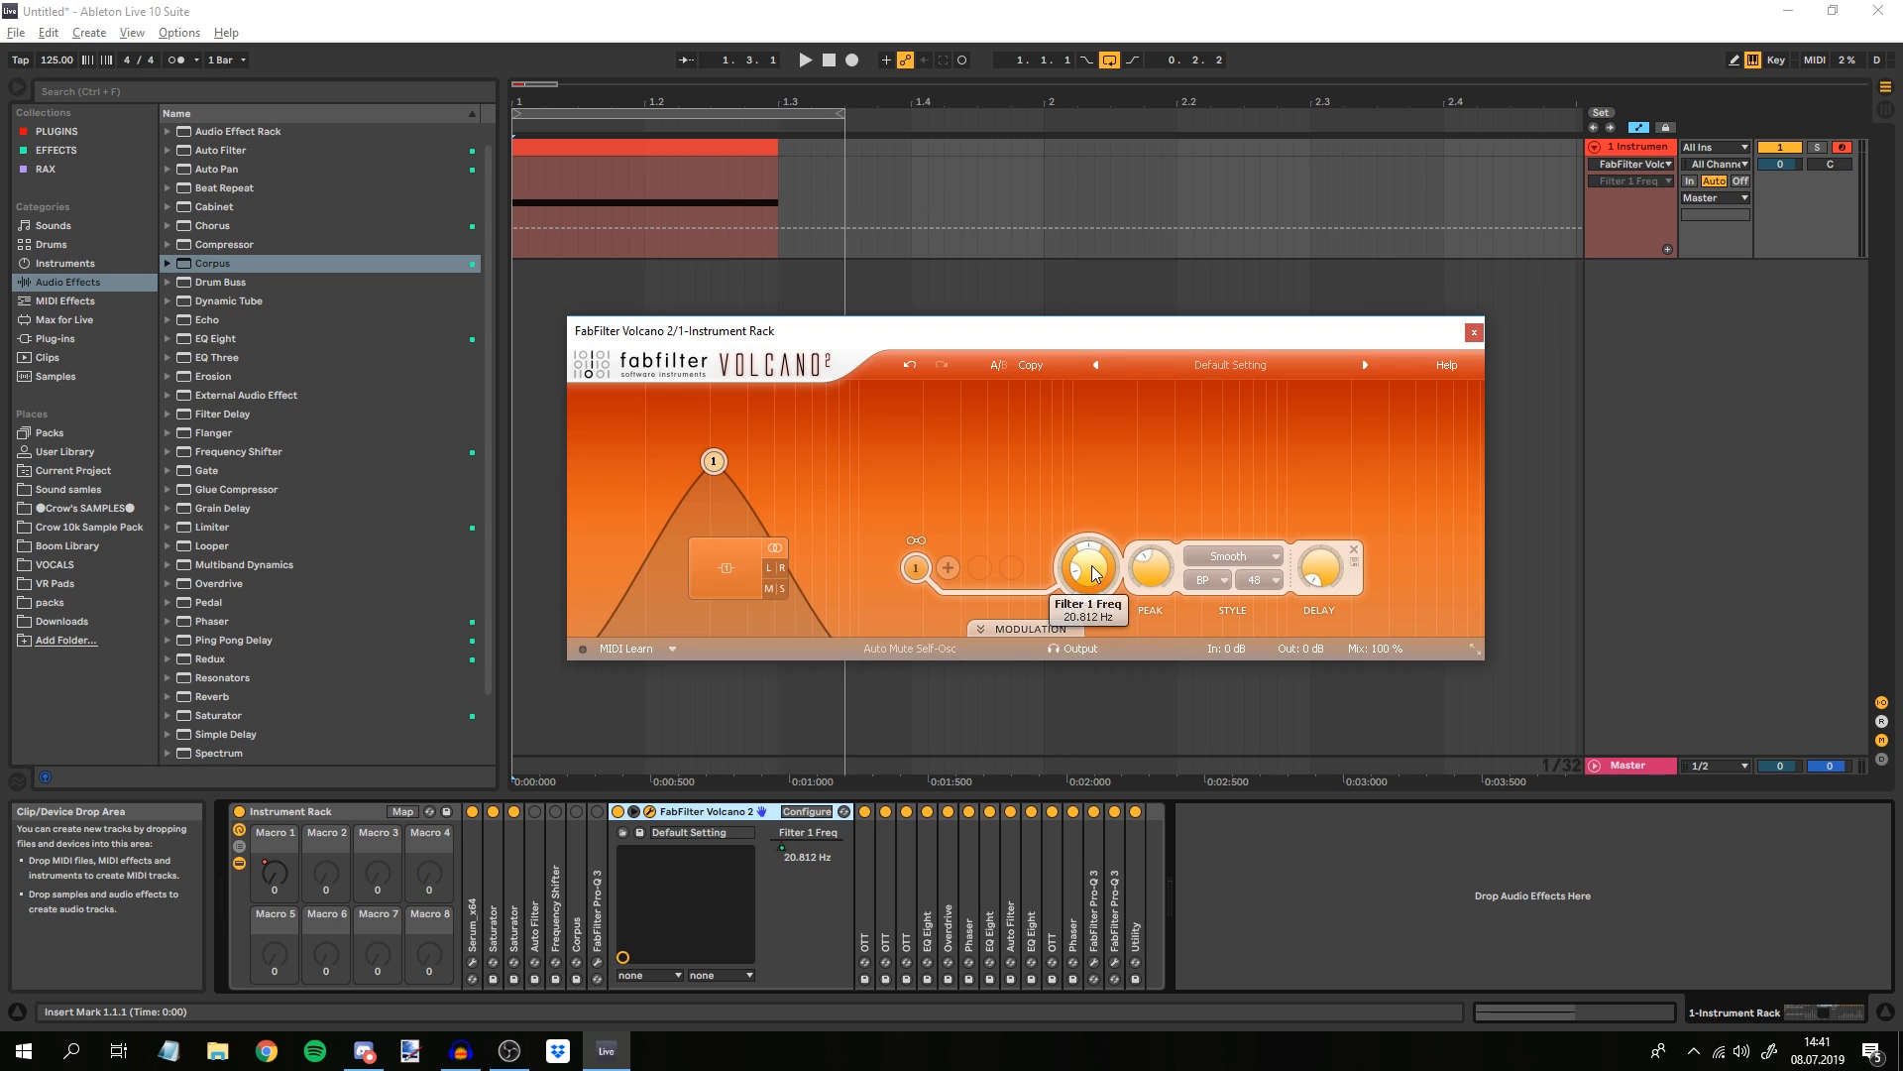
left_click_drag(1152, 569, 1170, 582)
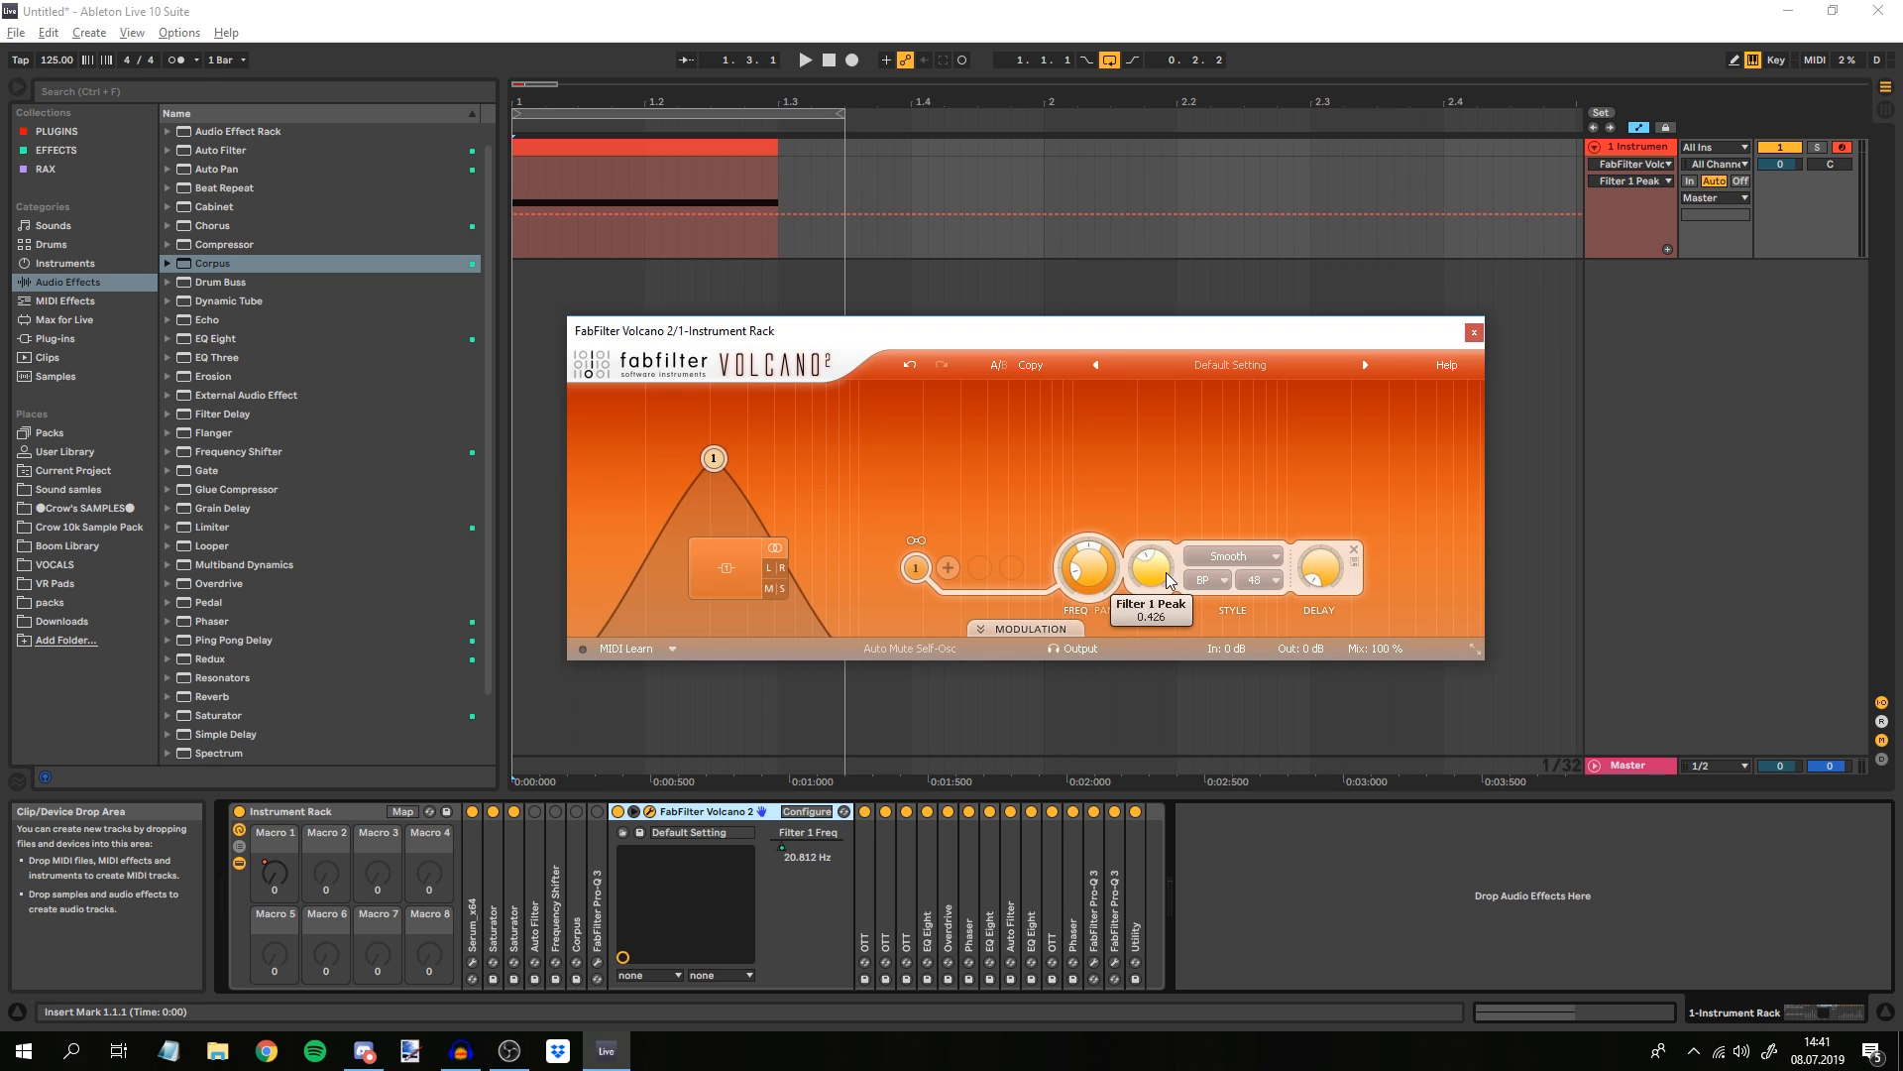
Check filter 1's slope and response options, keeping 48 and BP, and audition the clip through Volcano 2.
left_click(1257, 580)
left_click(1205, 580)
left_click(1204, 580)
left_click(1227, 647)
left_click_drag(982, 332, 978, 375)
key("space")
key("space")
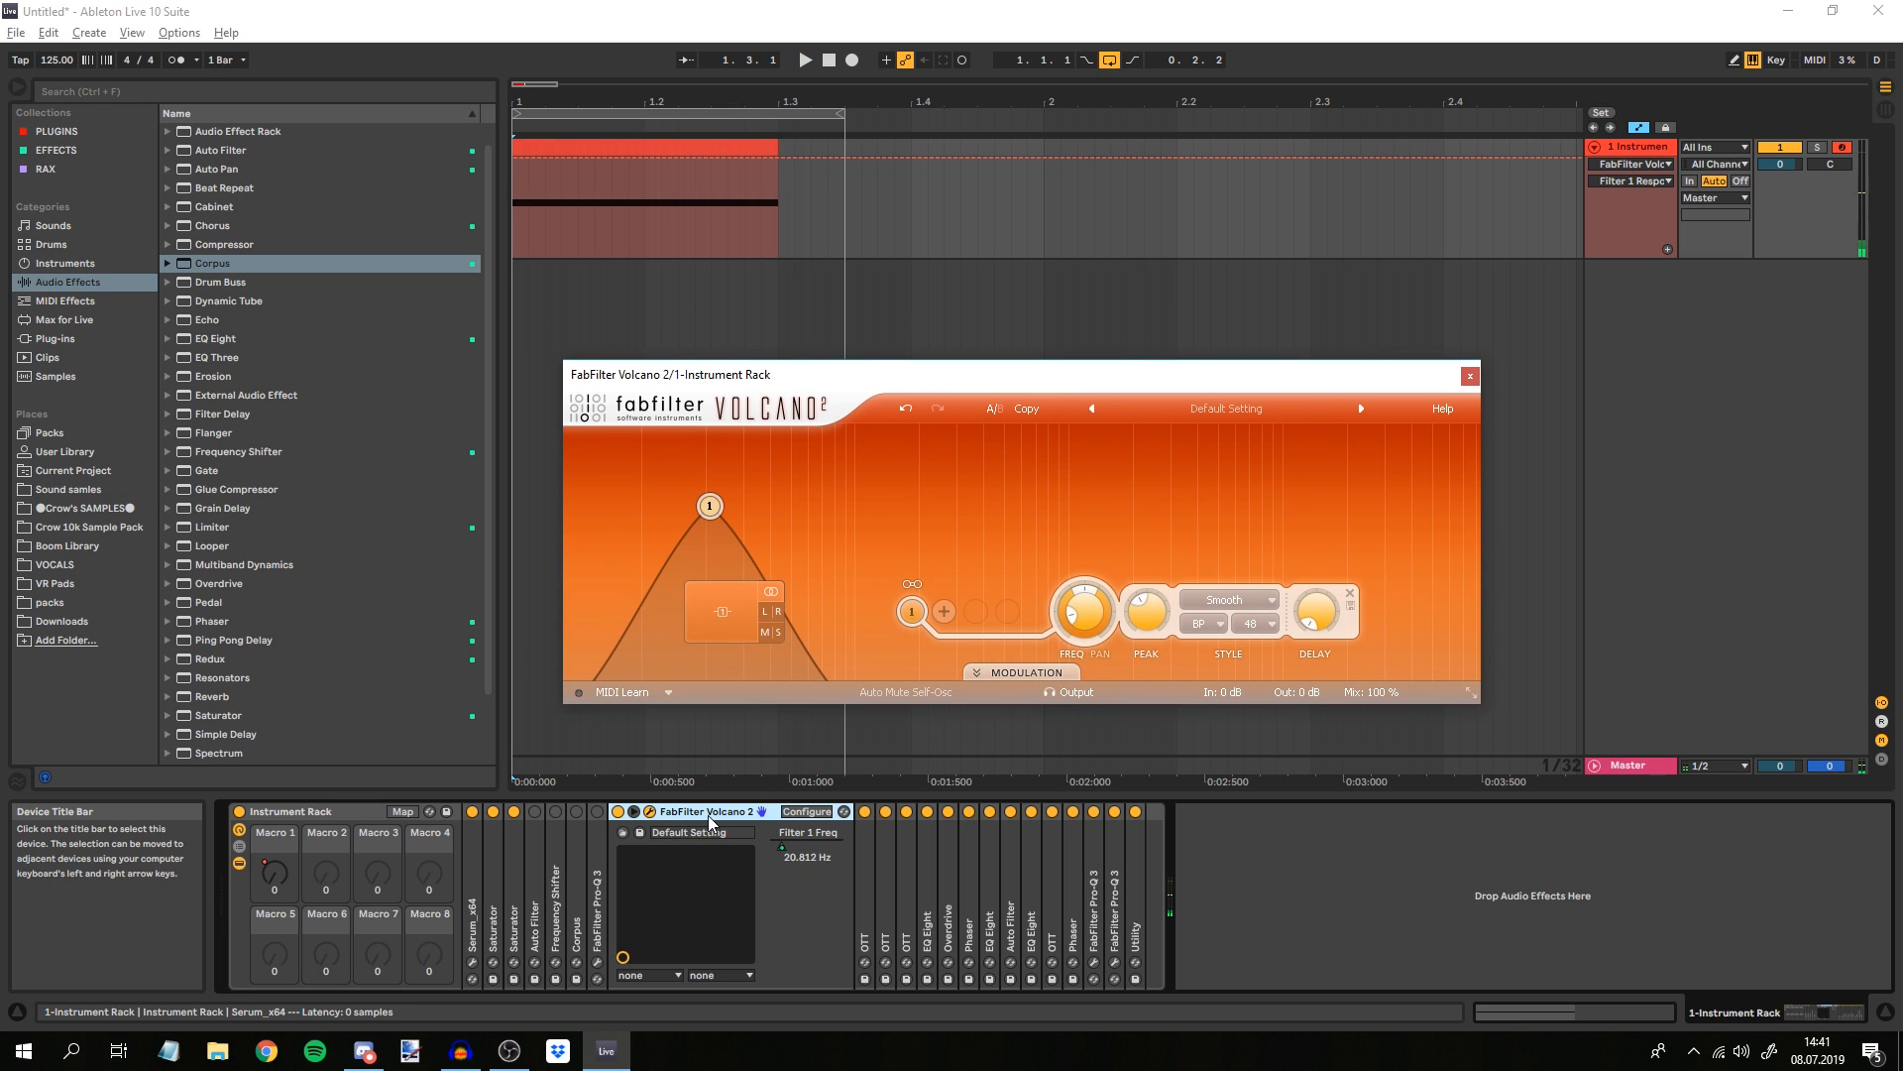
Close the Volcano 2 window, then collapse and deactivate the device in the rack.
mouse_move(780, 481)
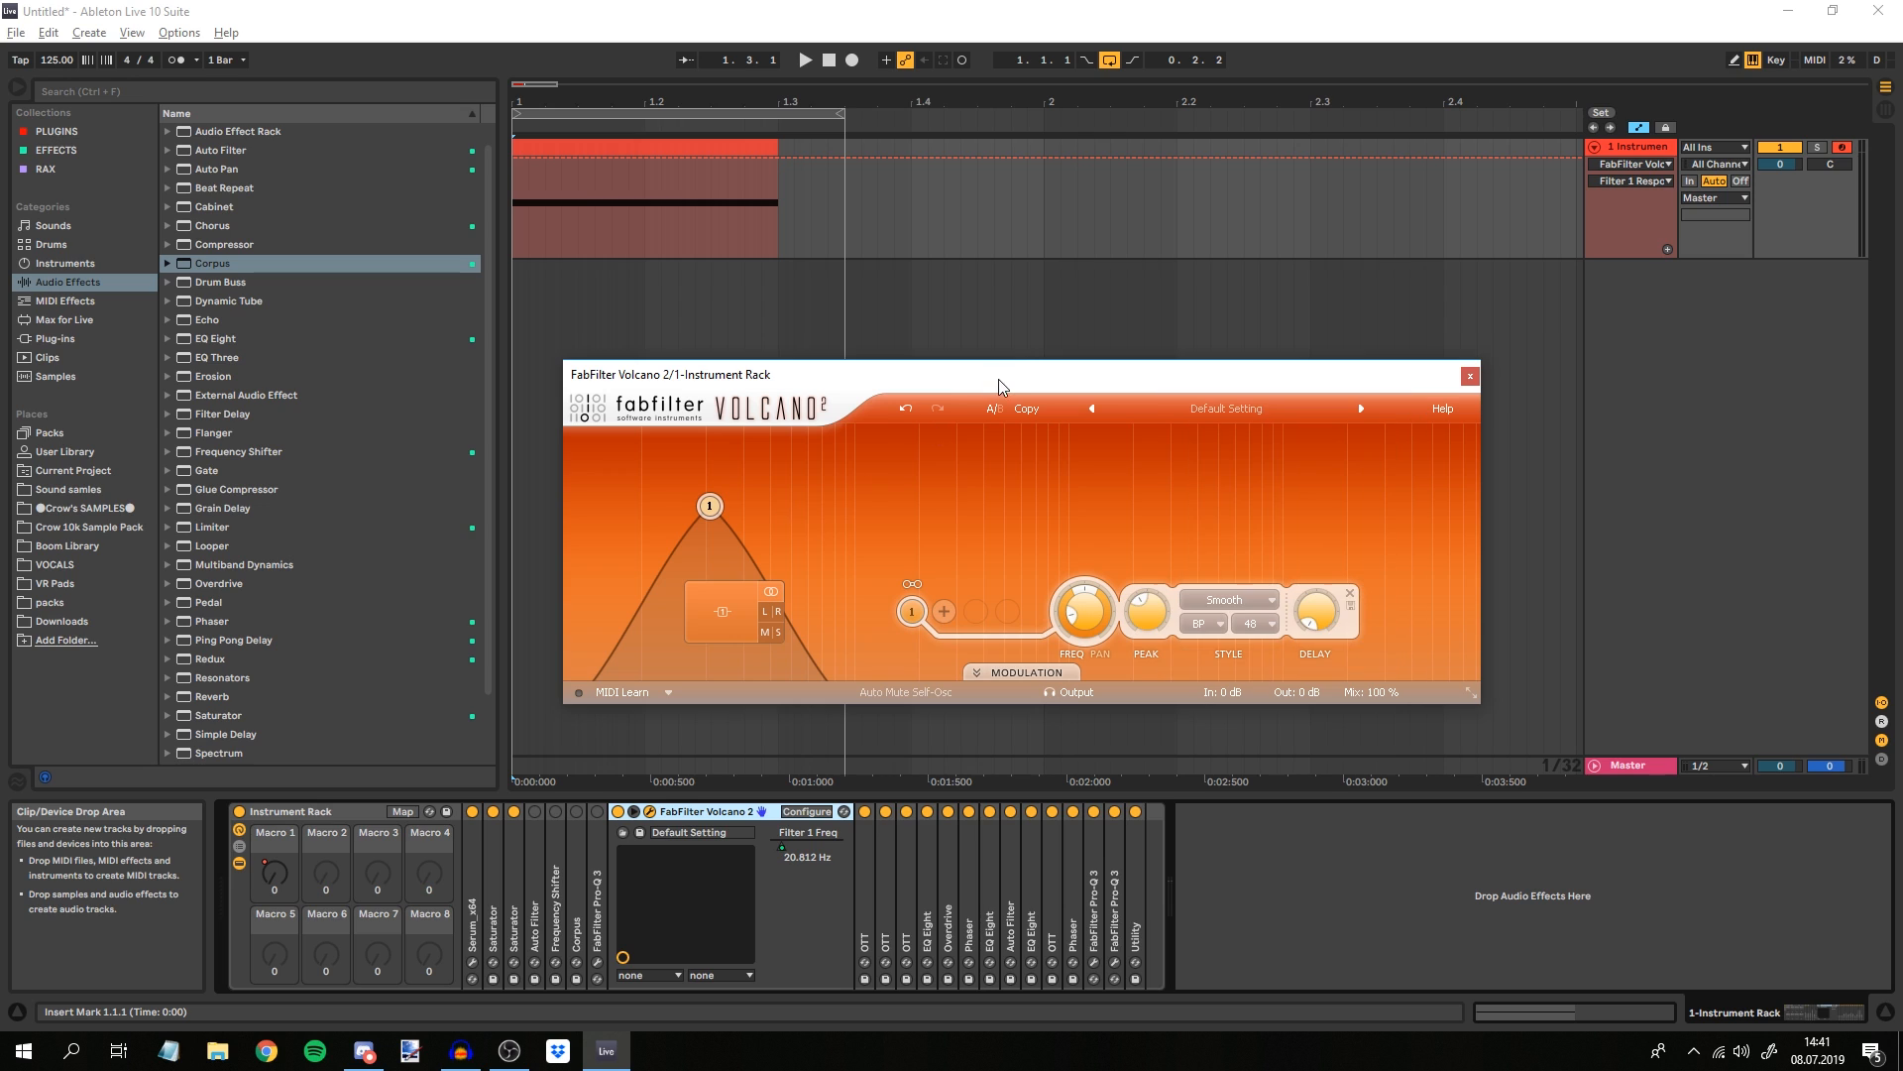
left_click_drag(997, 377, 1038, 345)
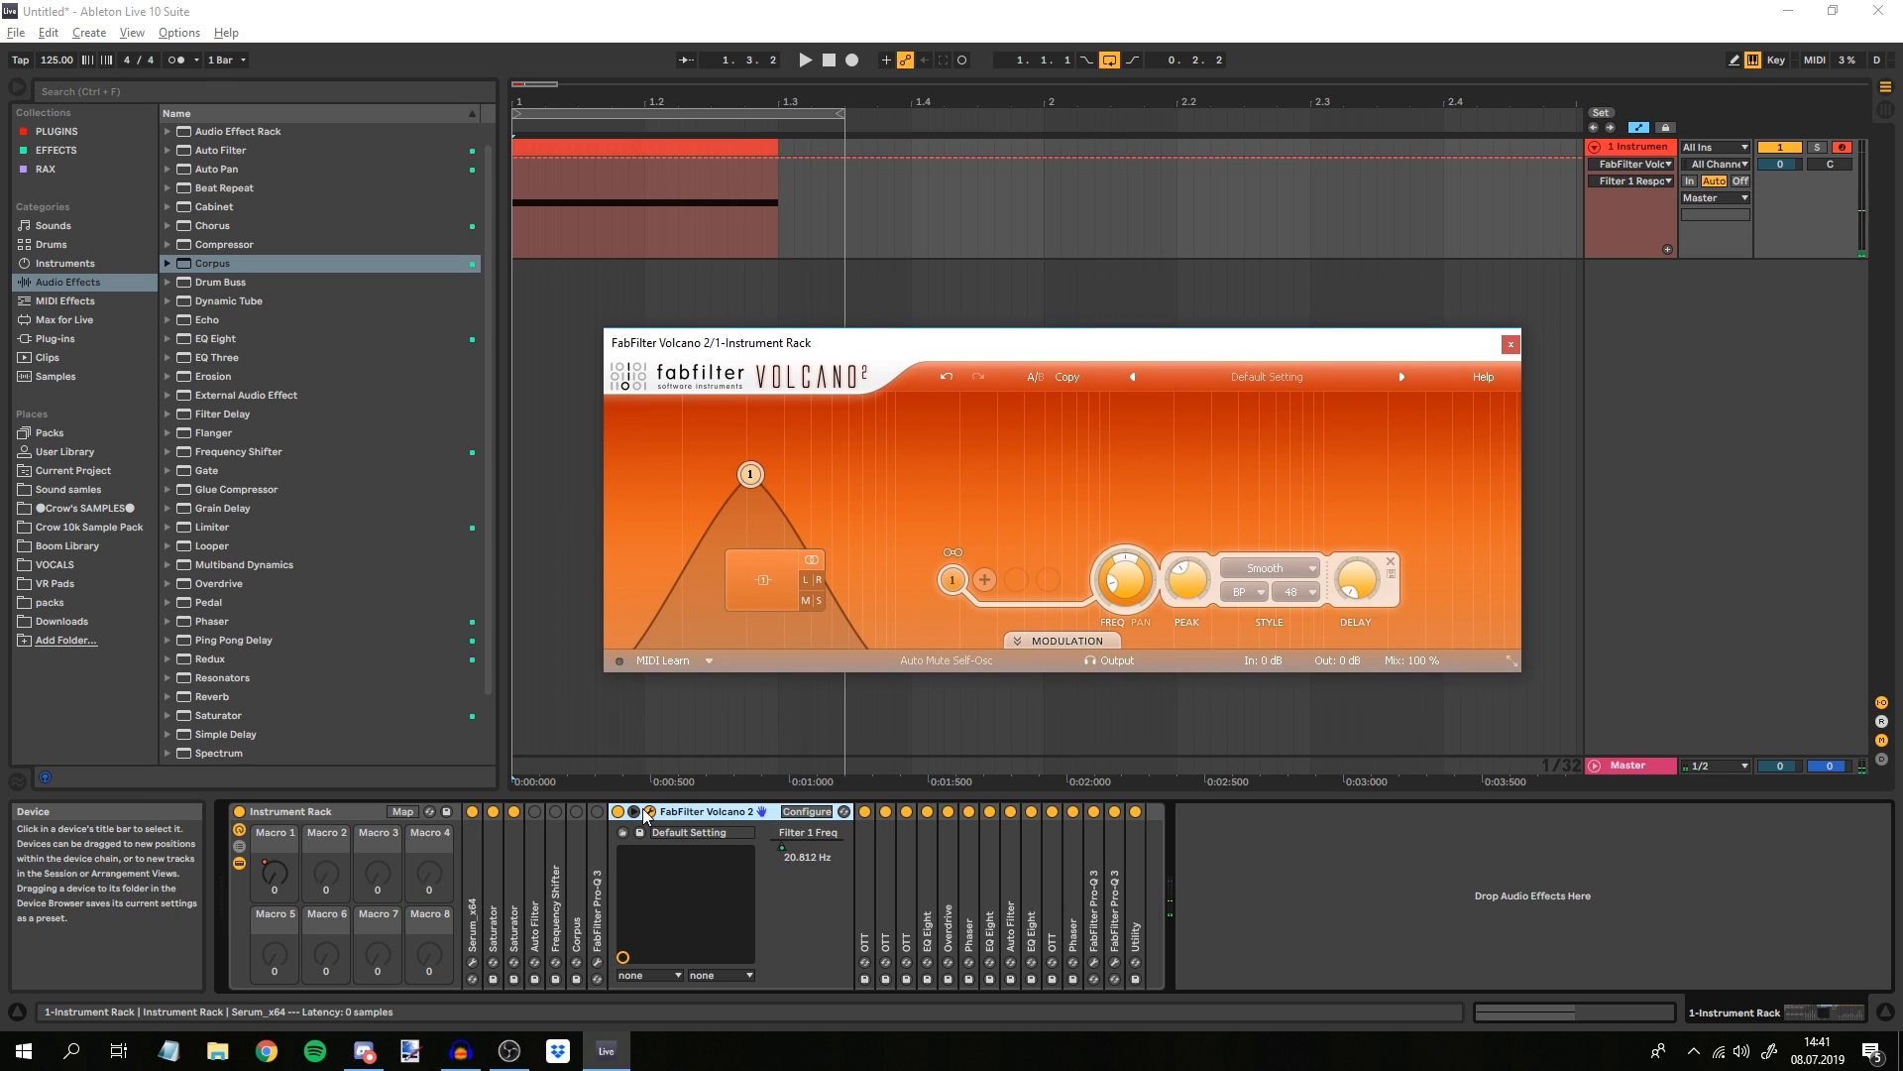
left_click(623, 832)
left_click(538, 888)
left_click(552, 893)
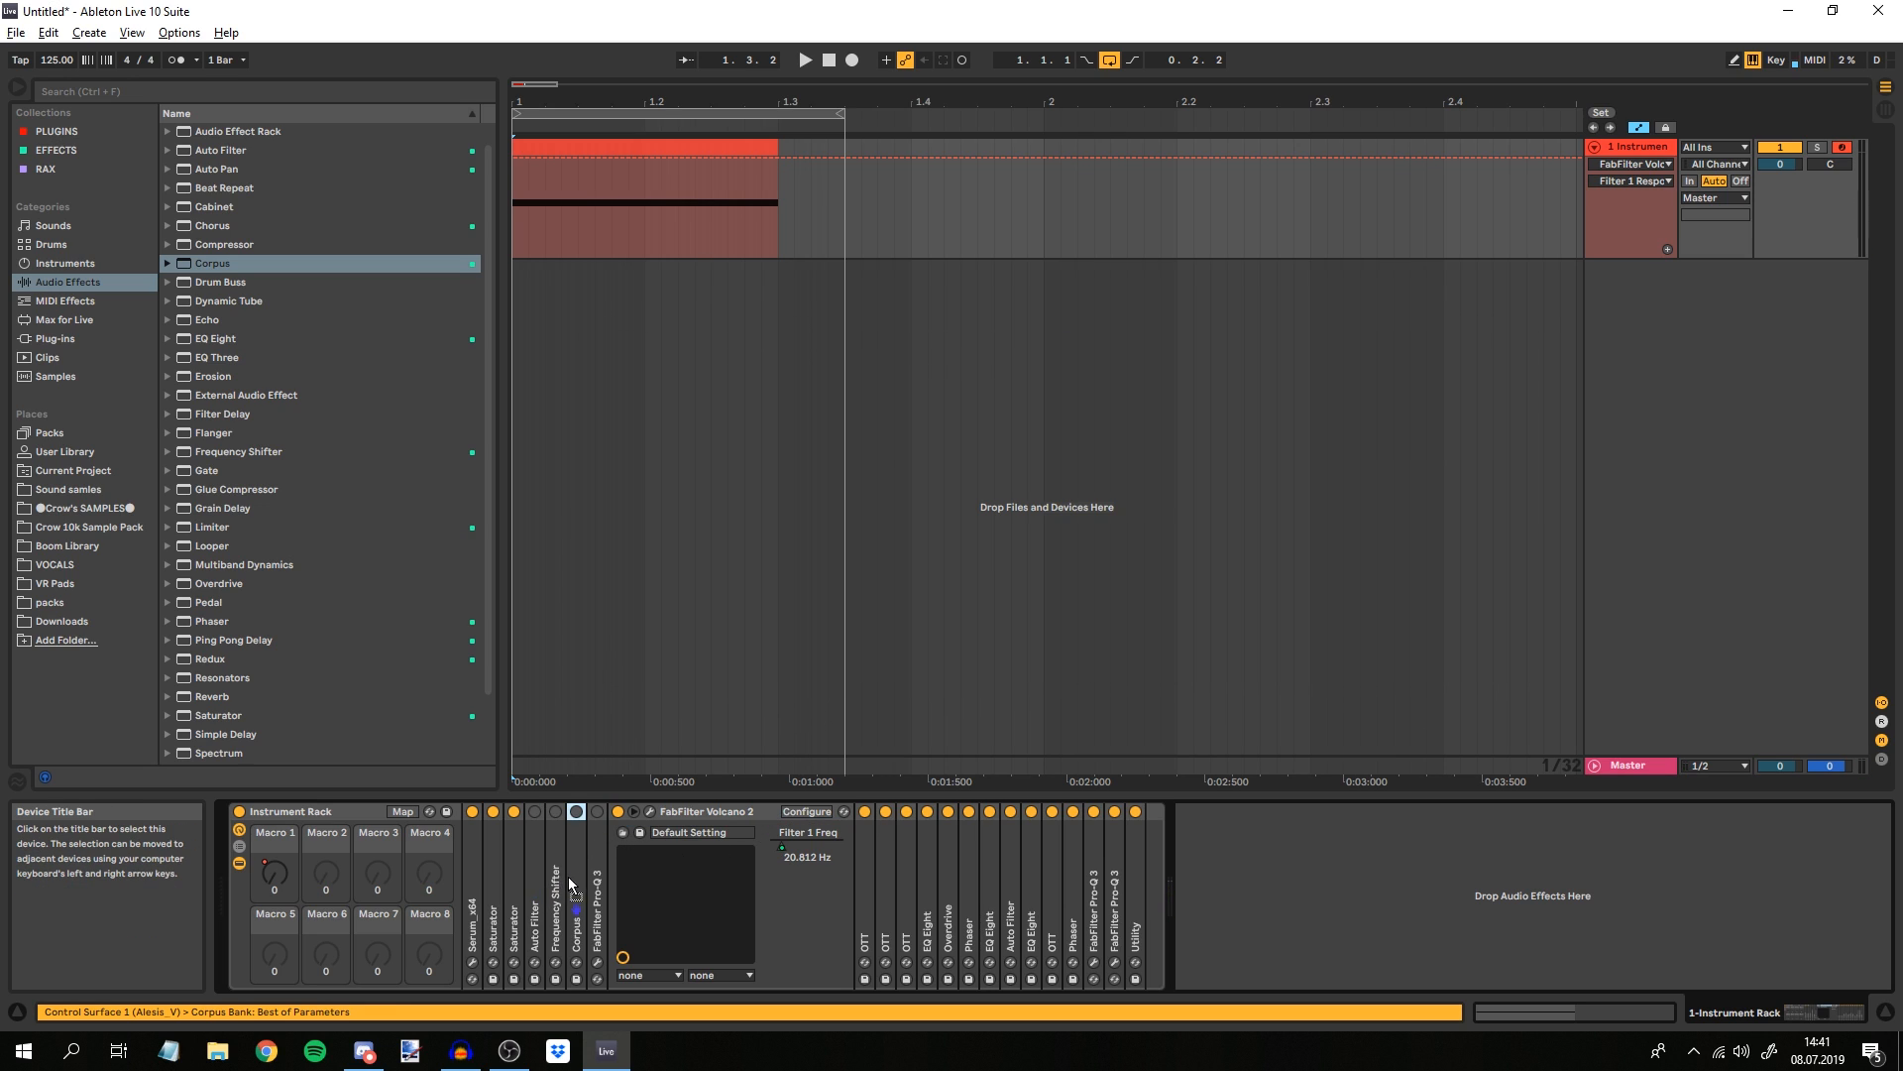
double_click(710, 811)
left_click(618, 811)
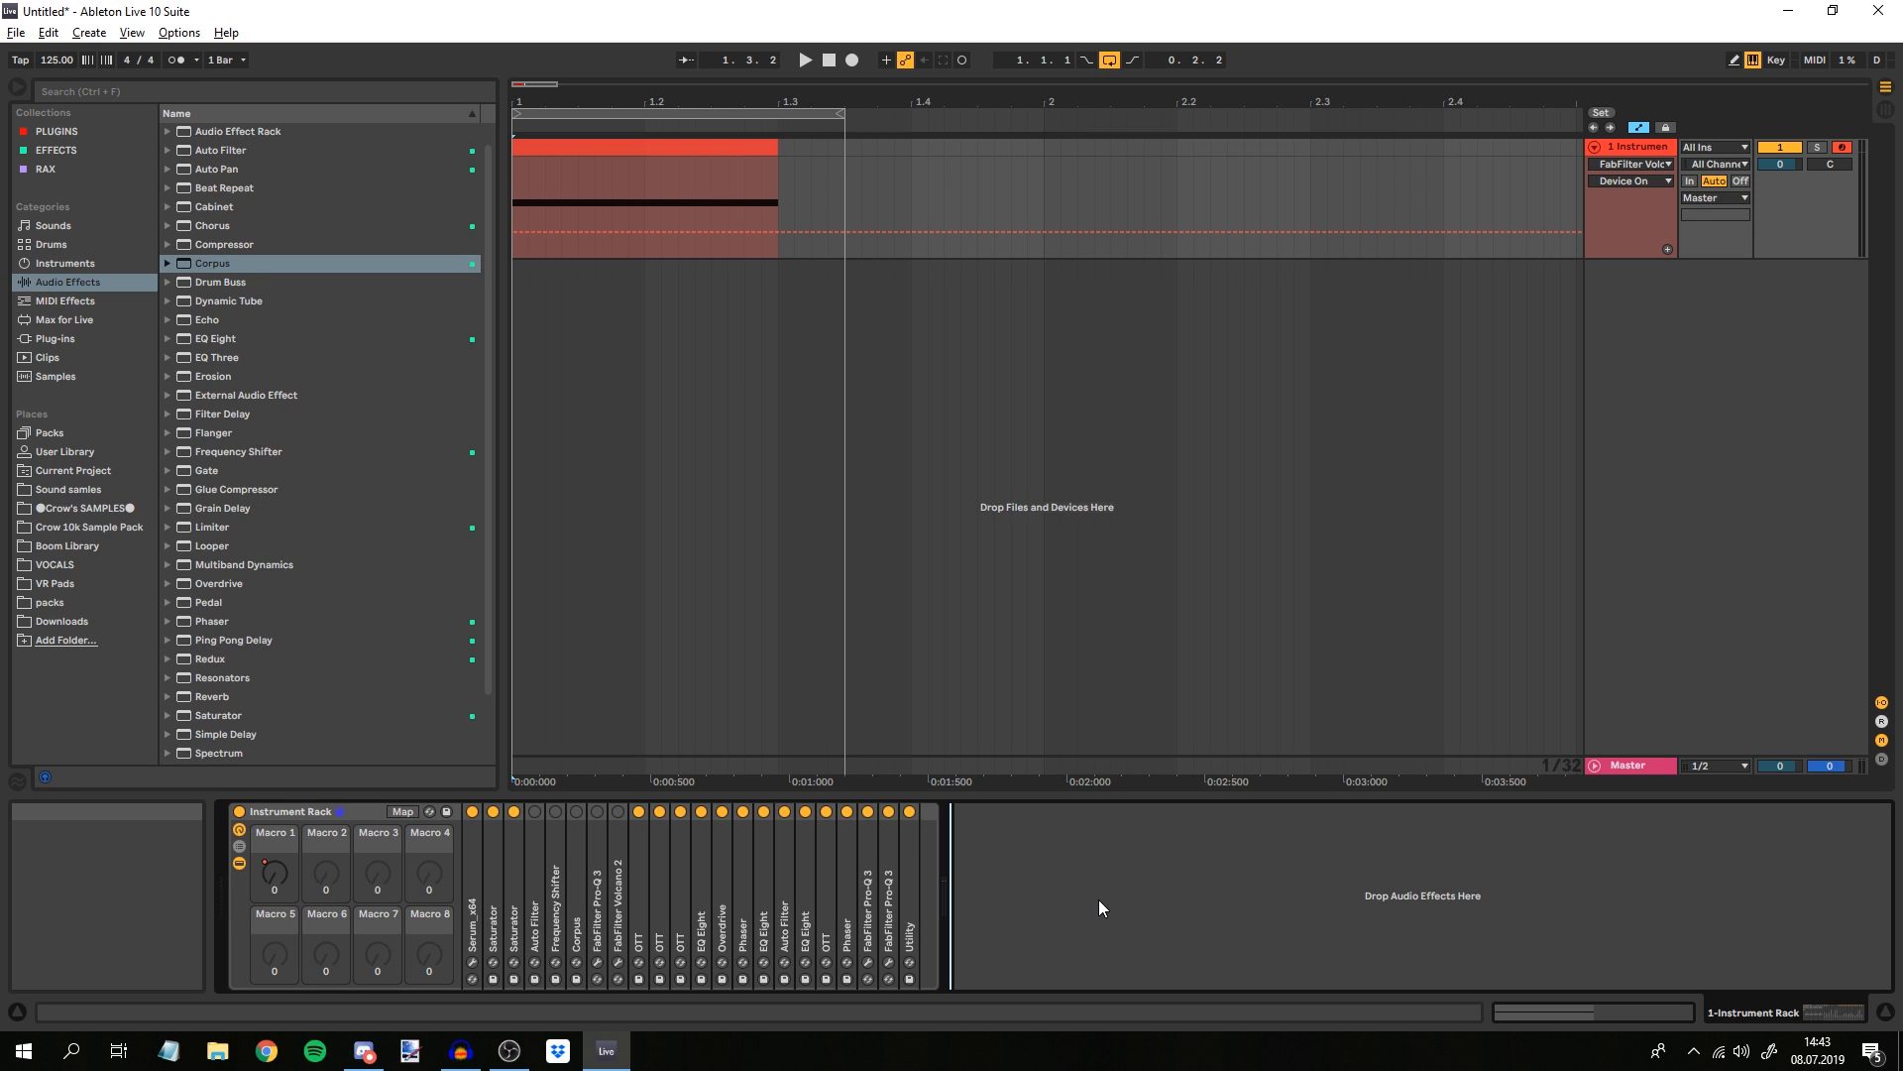
Examine the rack's effect chain, including the last FabFilter Pro-Q 3's EQ curve, and close its plug-in window.
left_click(600, 878)
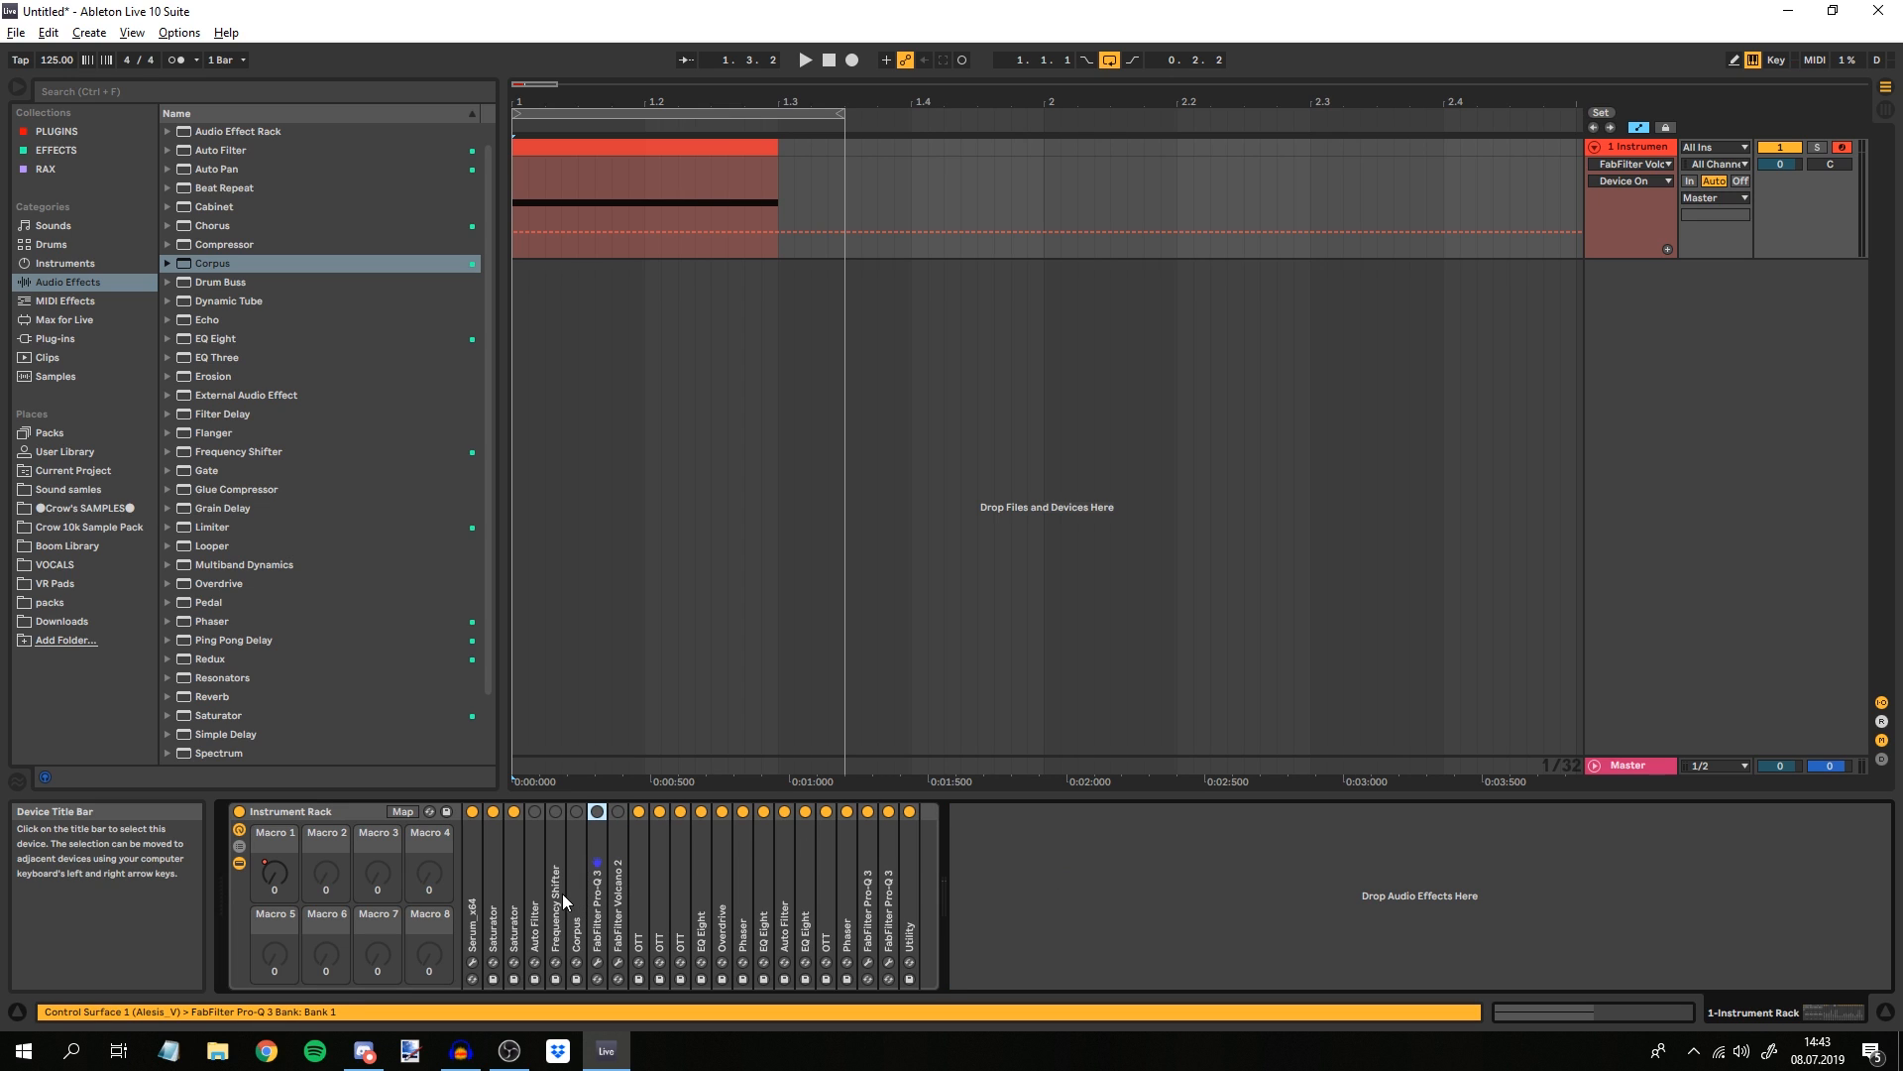
double_click(554, 860)
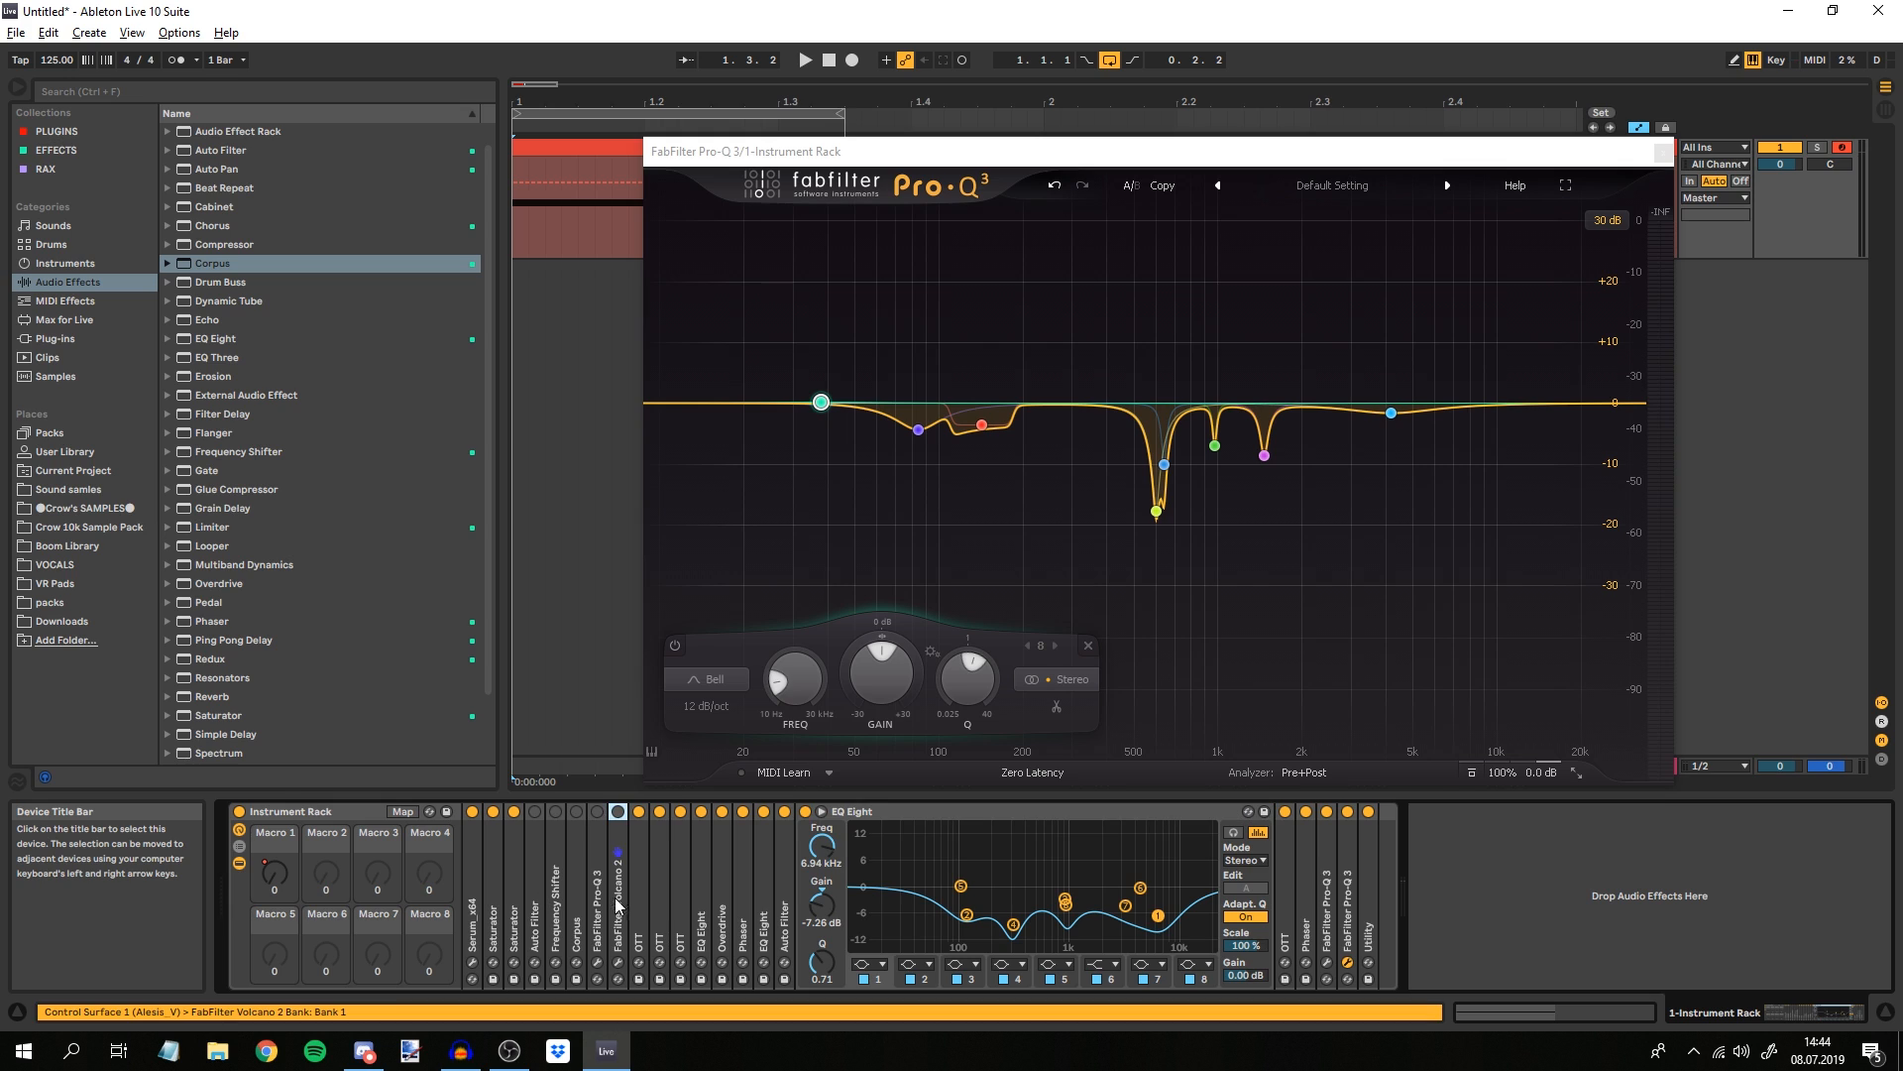
left_click(1655, 901)
left_click_drag(1126, 152, 1000, 153)
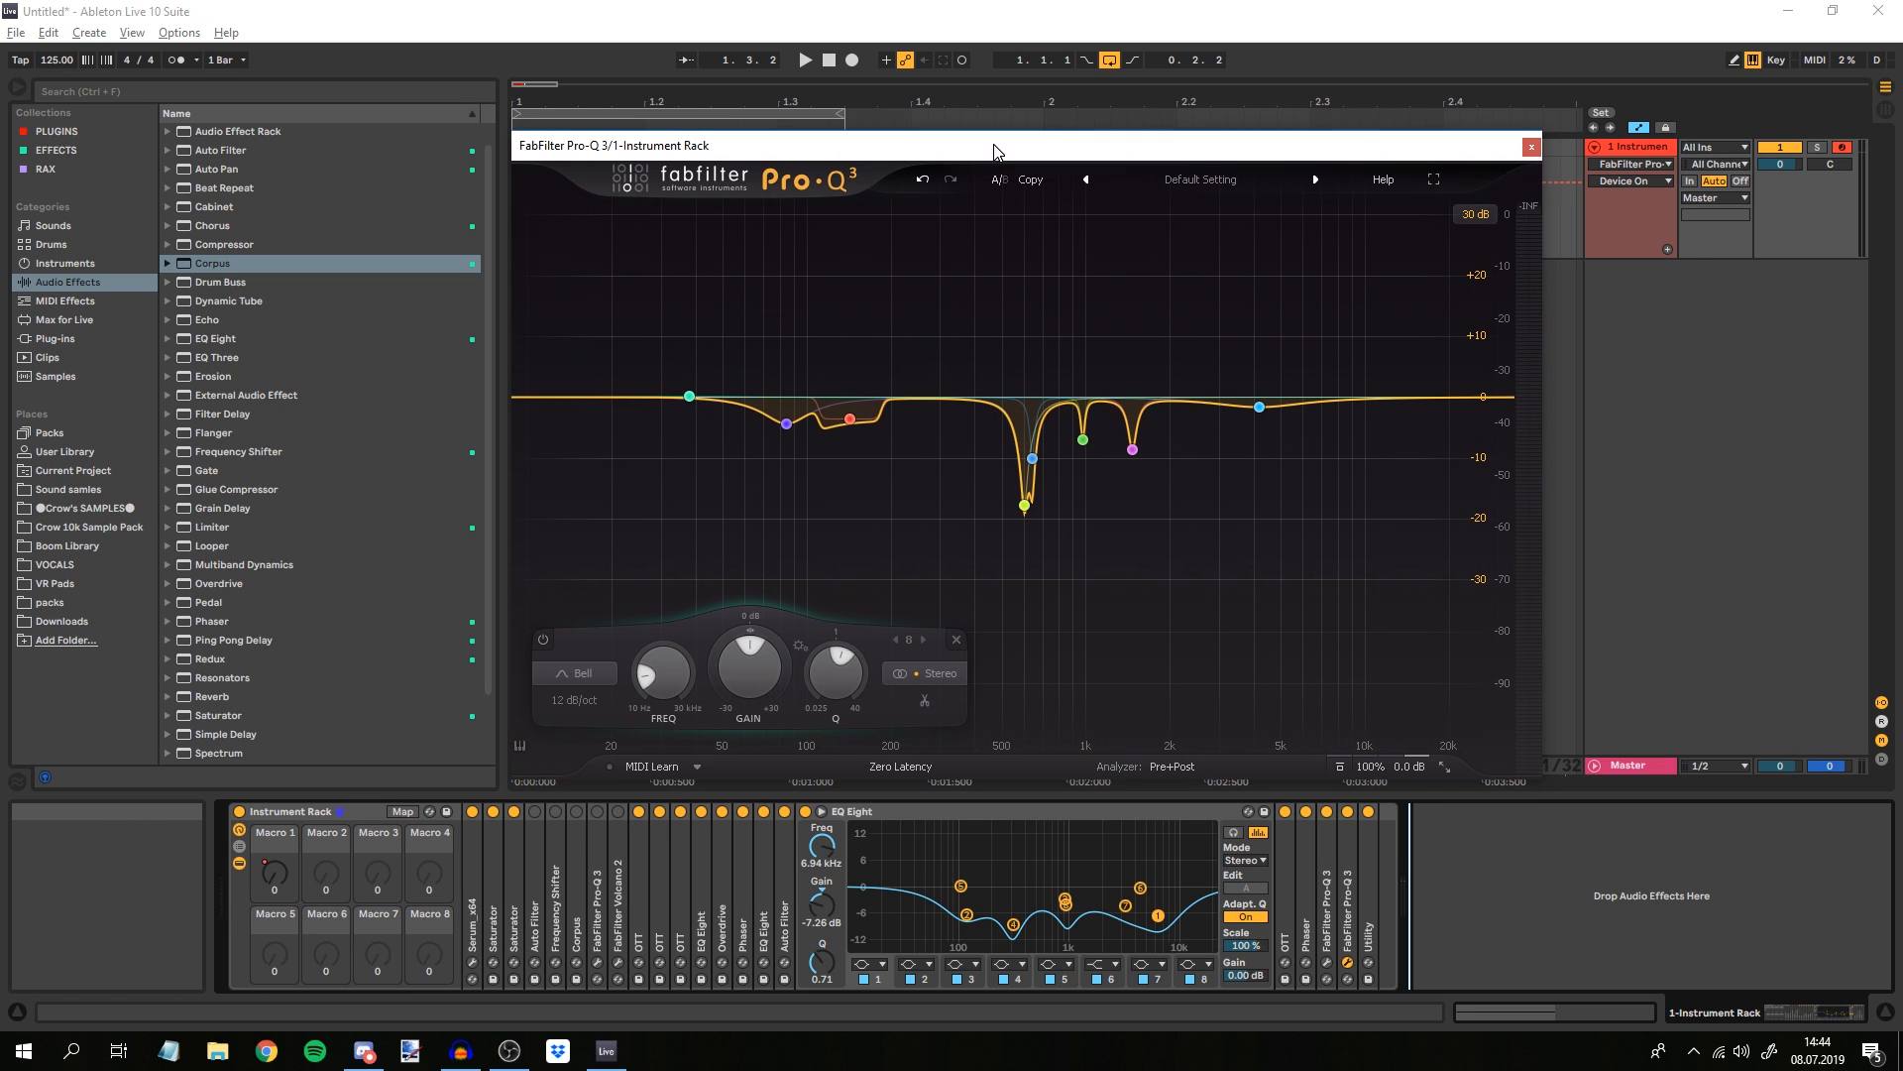
left_click(1538, 150)
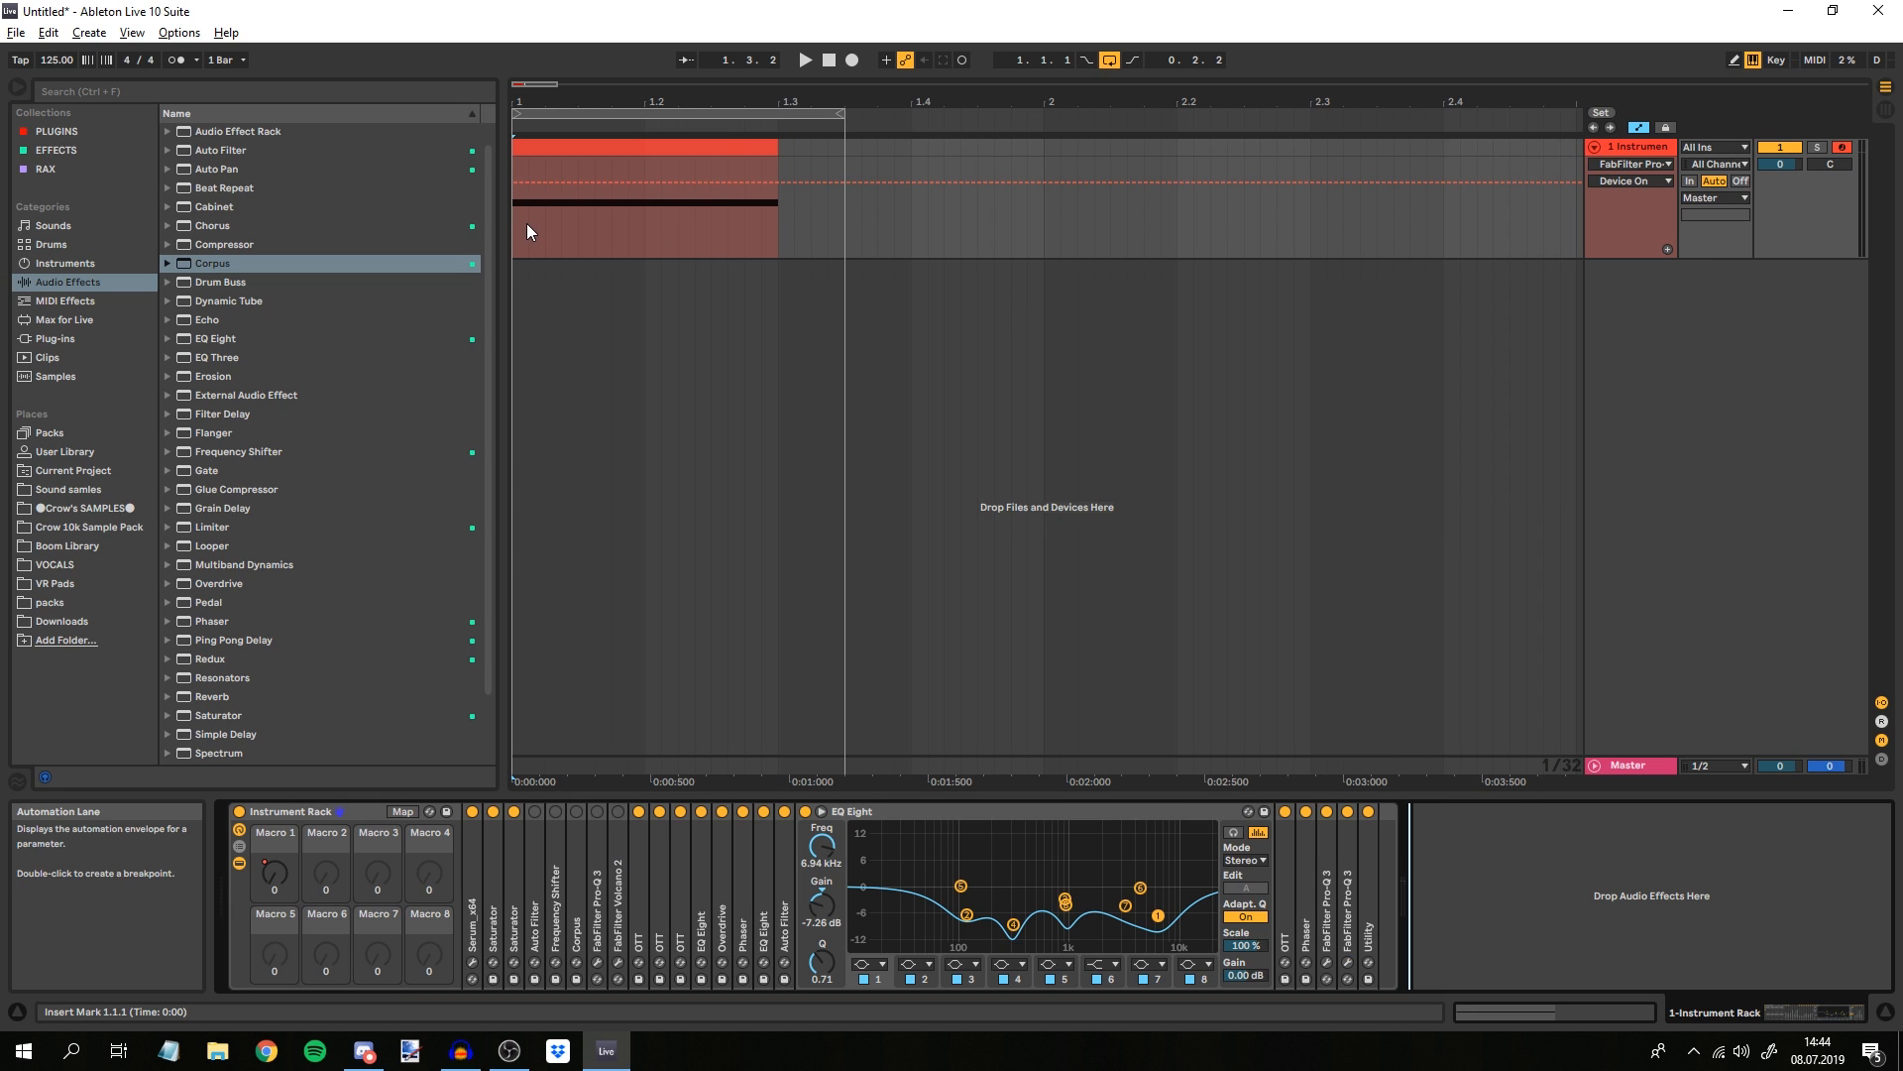
left_click_drag(517, 99, 518, 165)
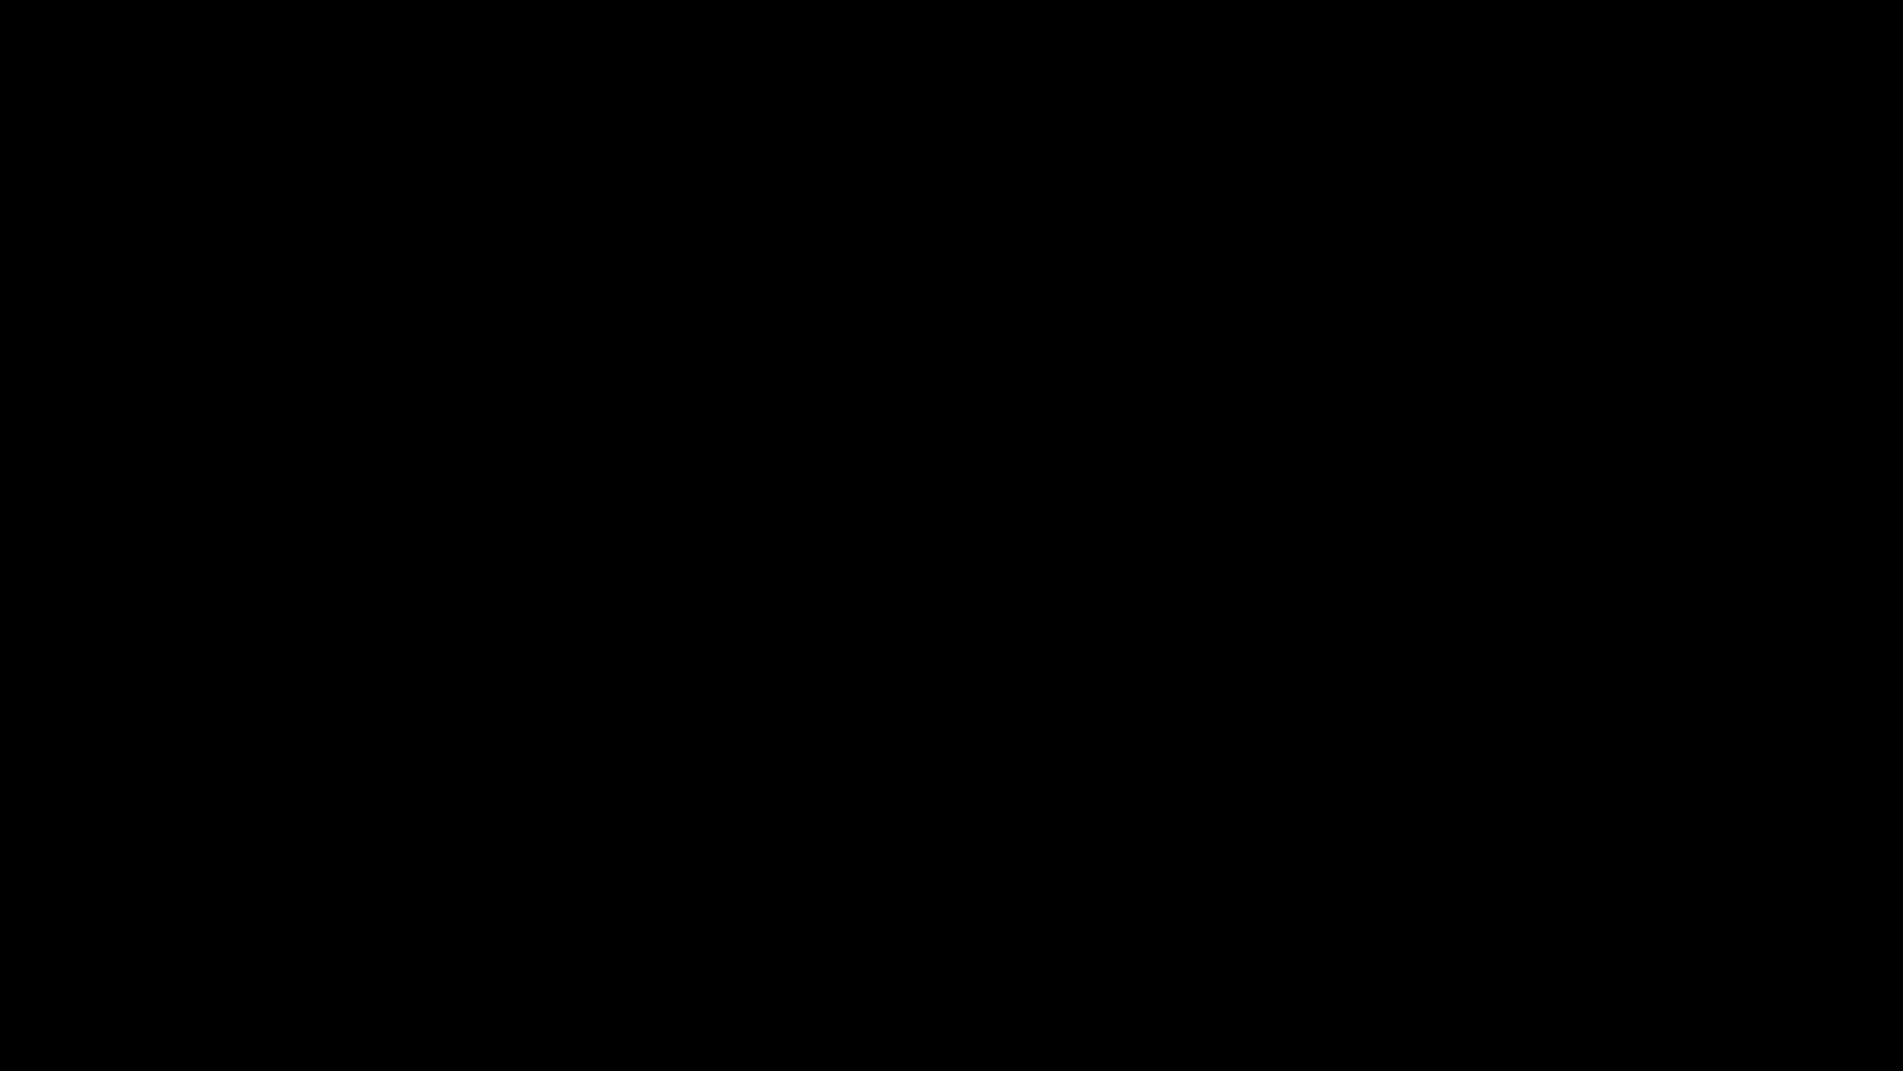